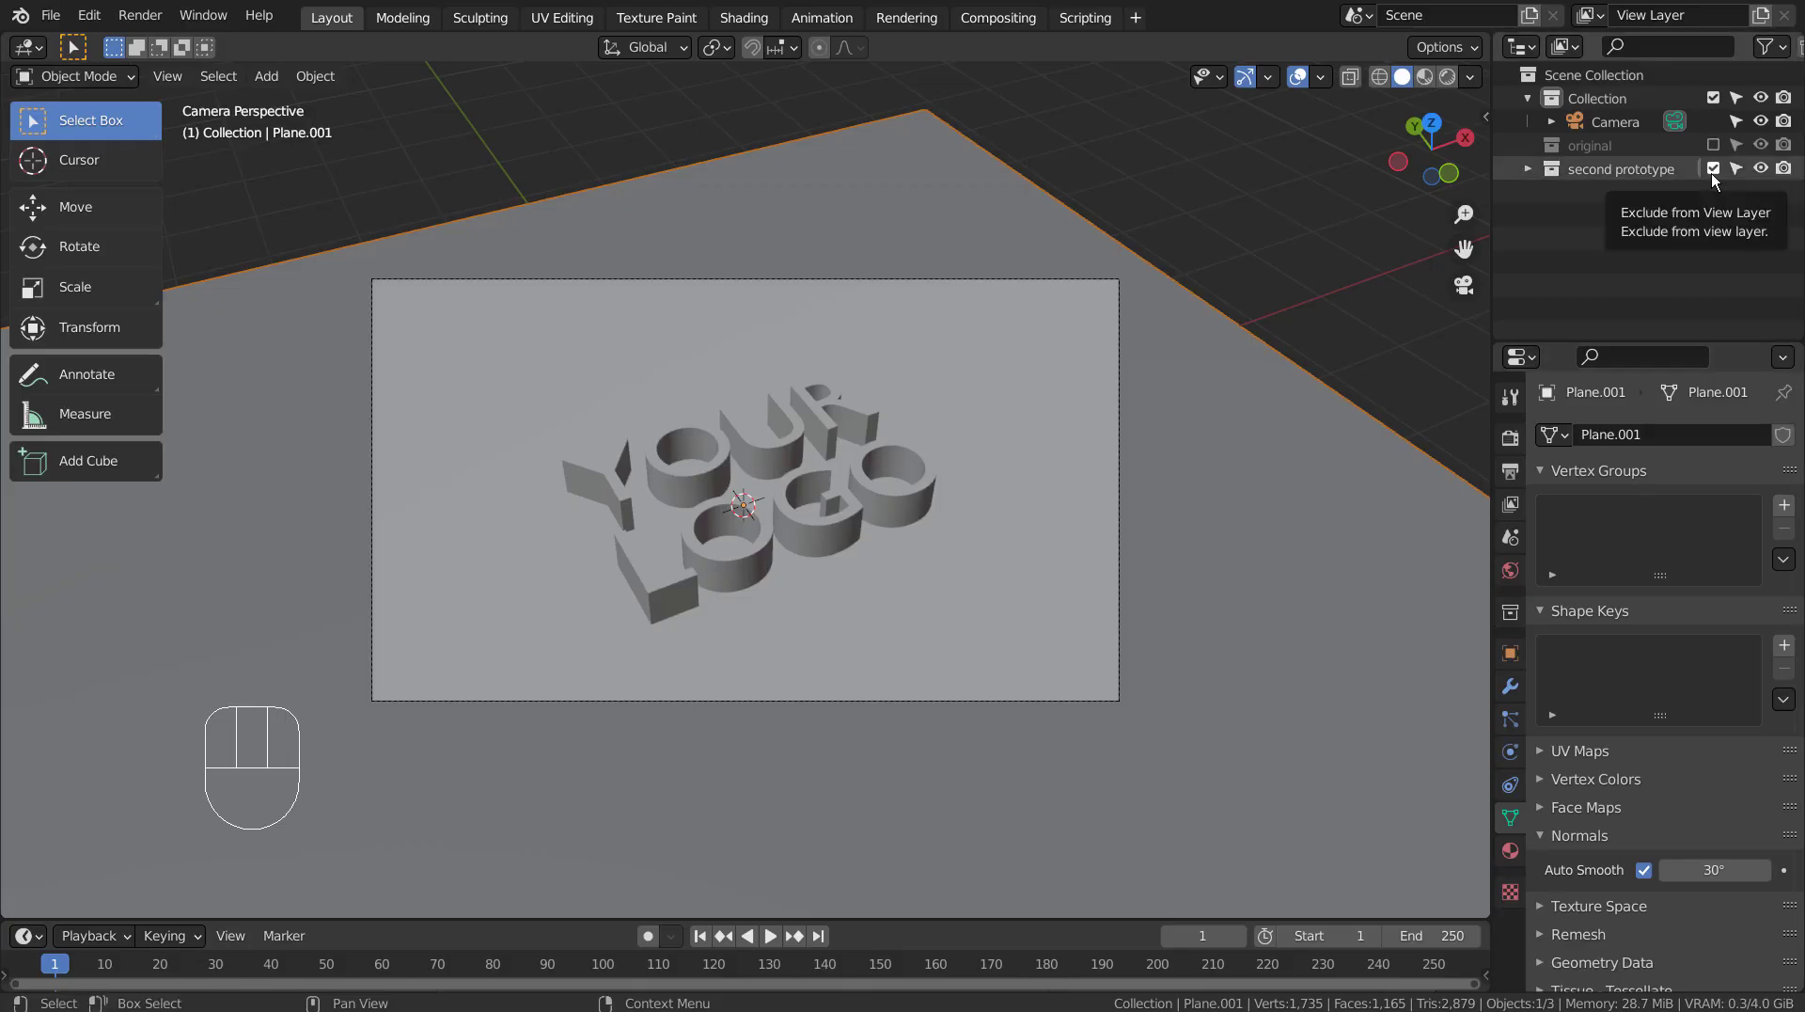
# - Exclude the 'second prototype' collection and leave the camera view for a free viewport
pyautogui.click(1713, 170)
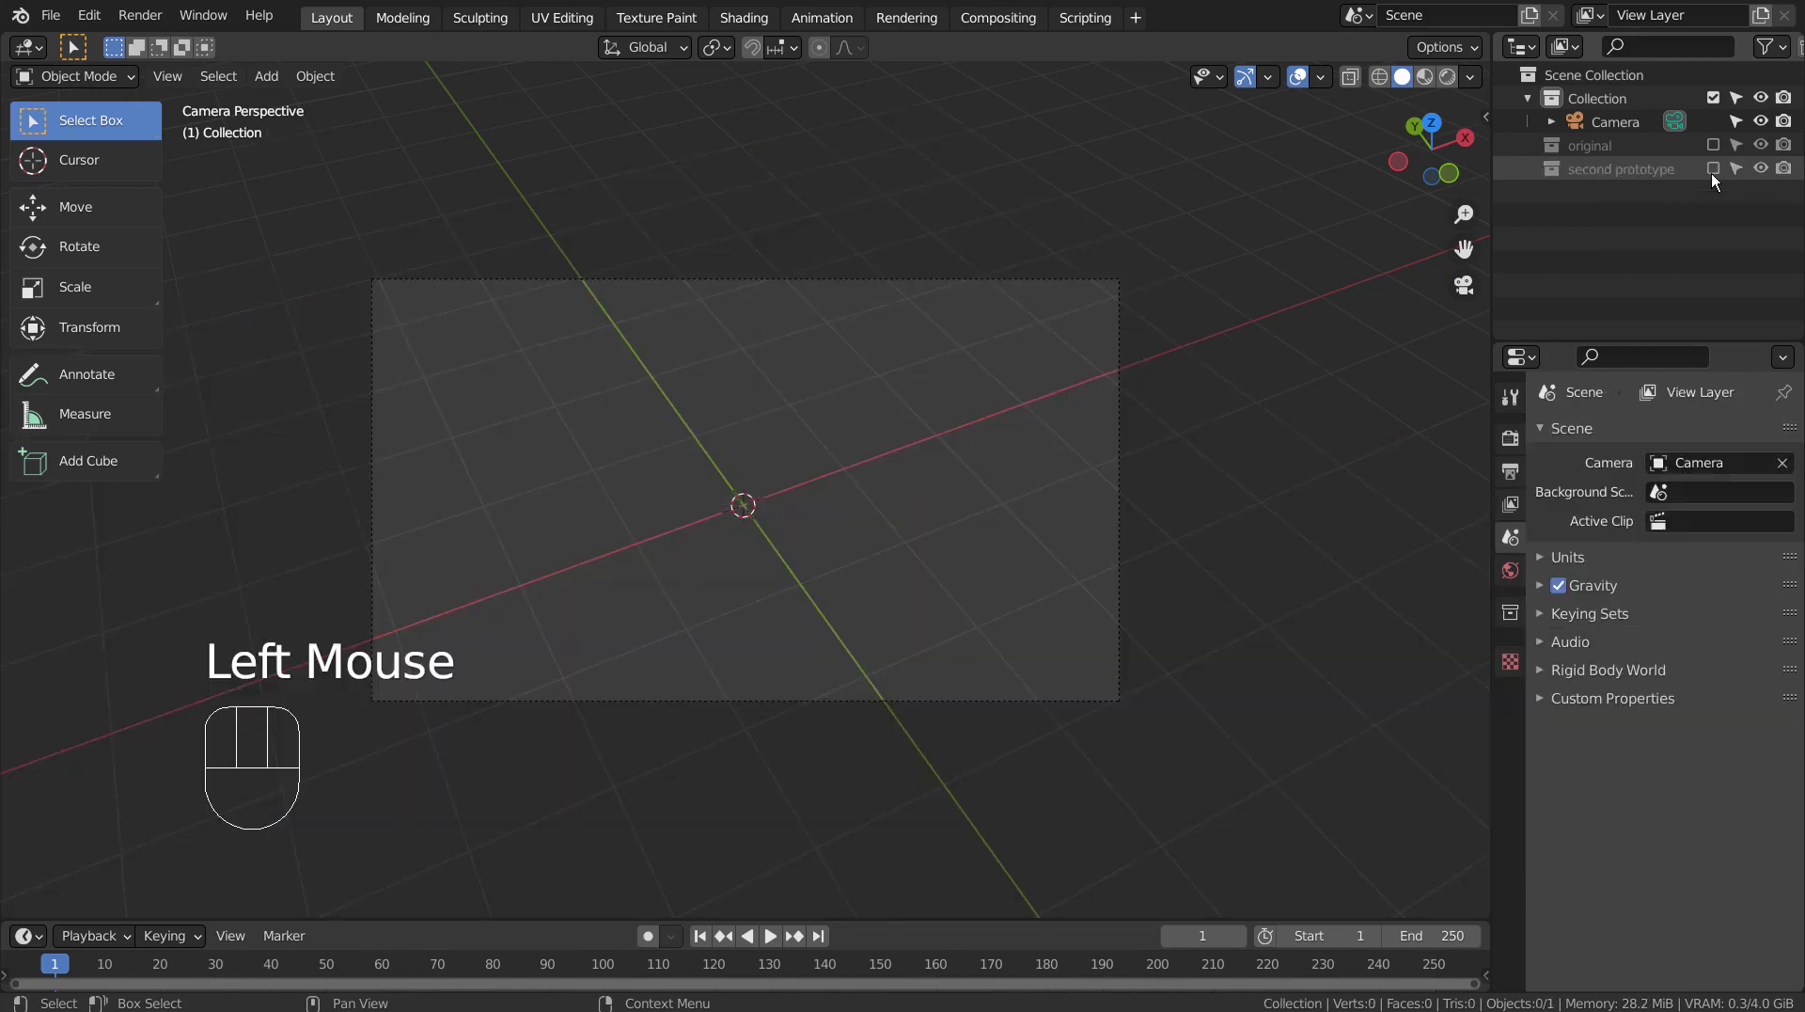
pyautogui.middleClick(1166, 412)
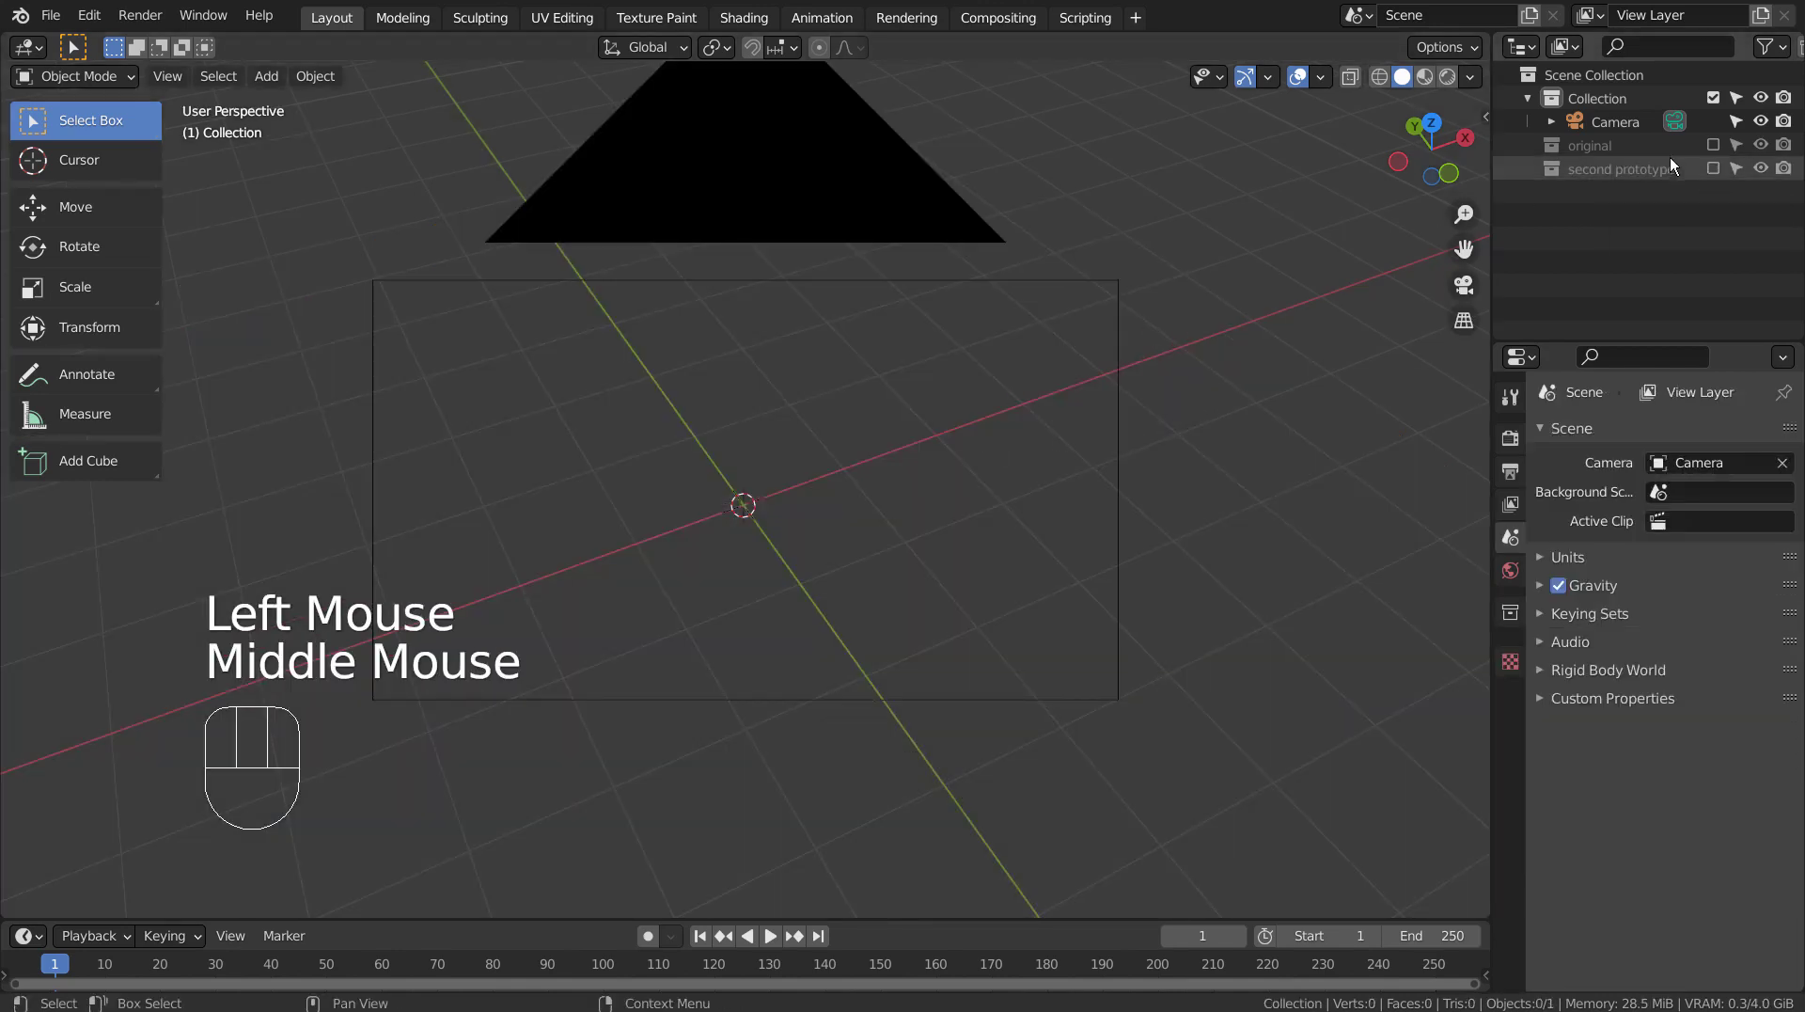
# - Hide the camera and add a large scaled-up plane to the main Collection
pyautogui.click(1761, 123)
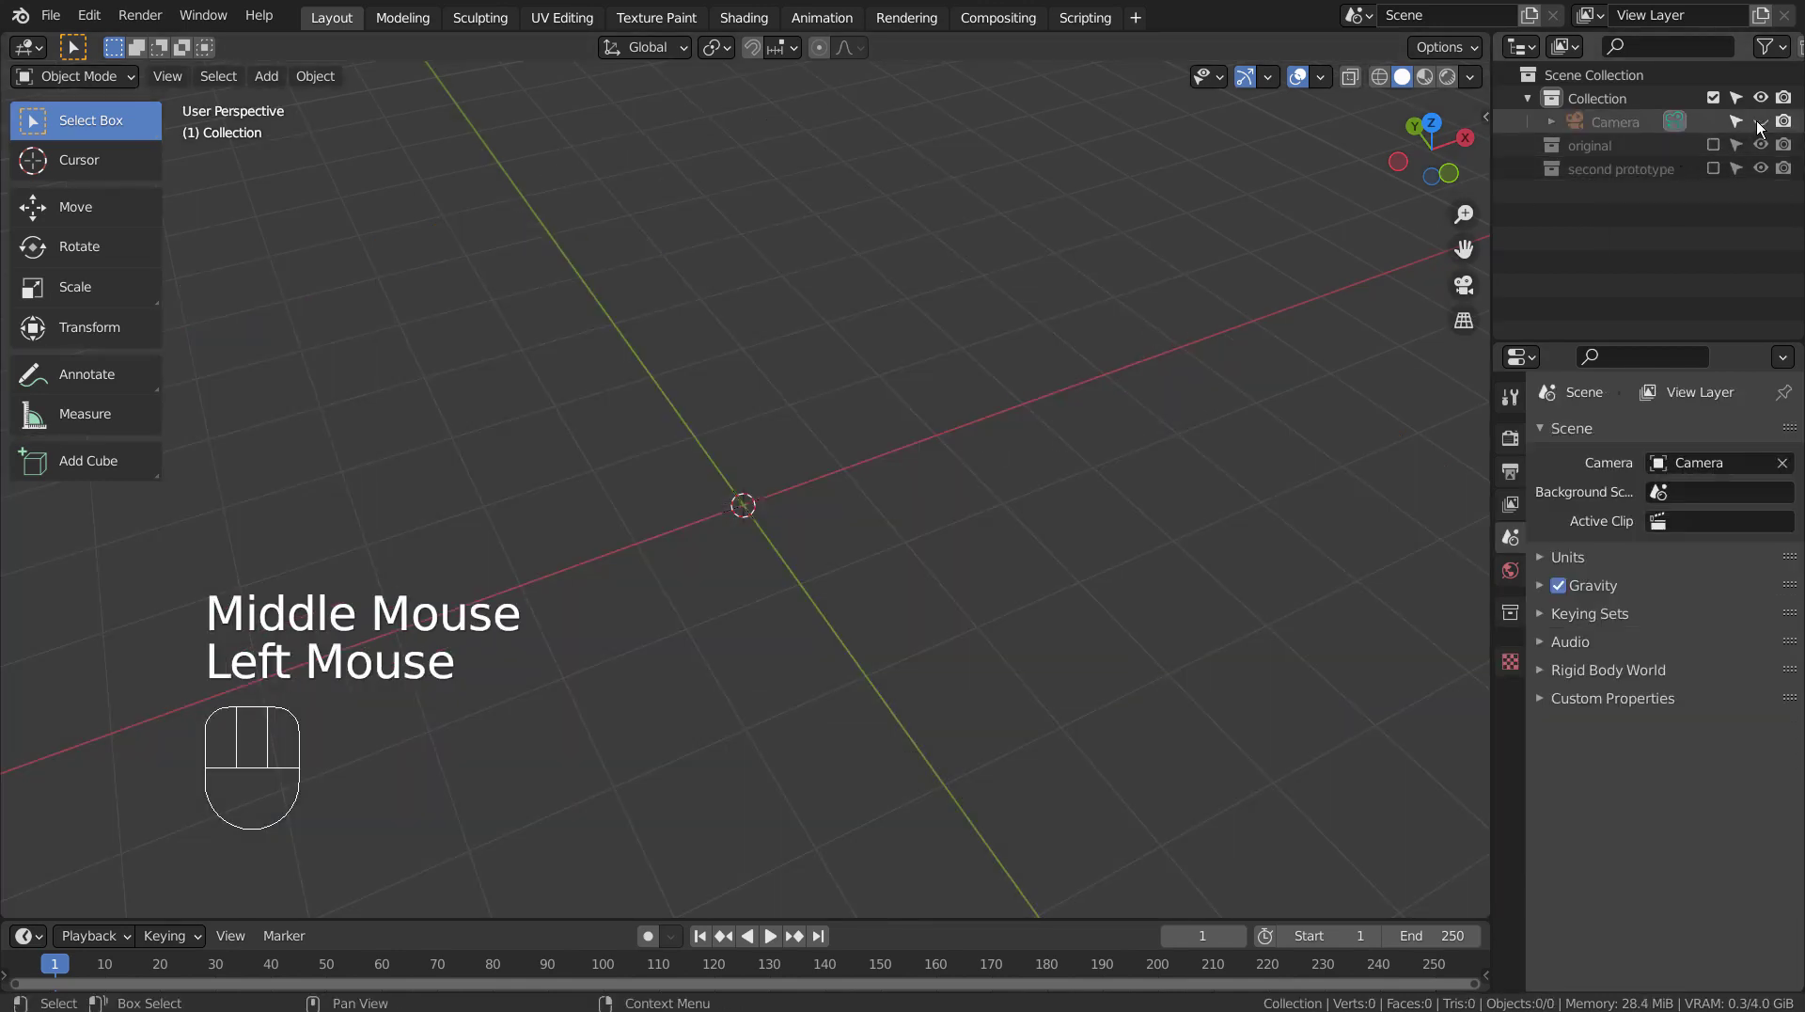
pyautogui.click(1617, 98)
pyautogui.click(846, 467)
pyautogui.hotkey('shift', 'a')
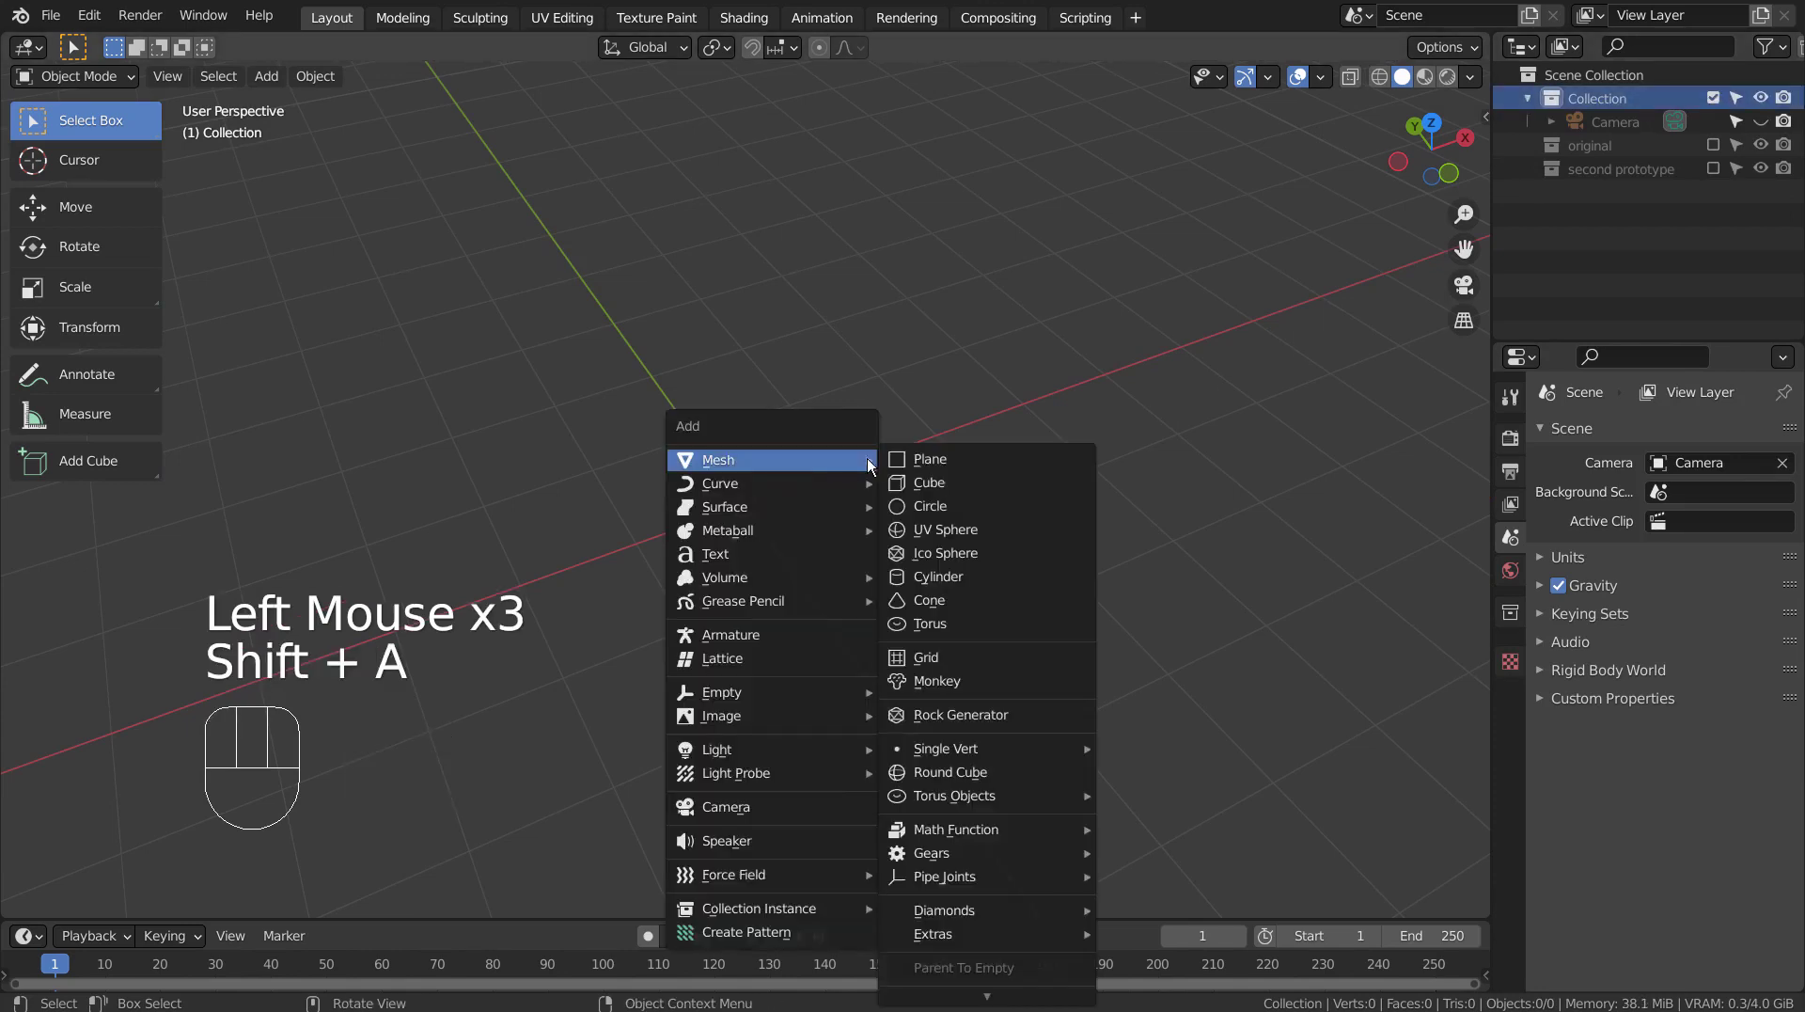
pyautogui.click(929, 459)
pyautogui.press('s')
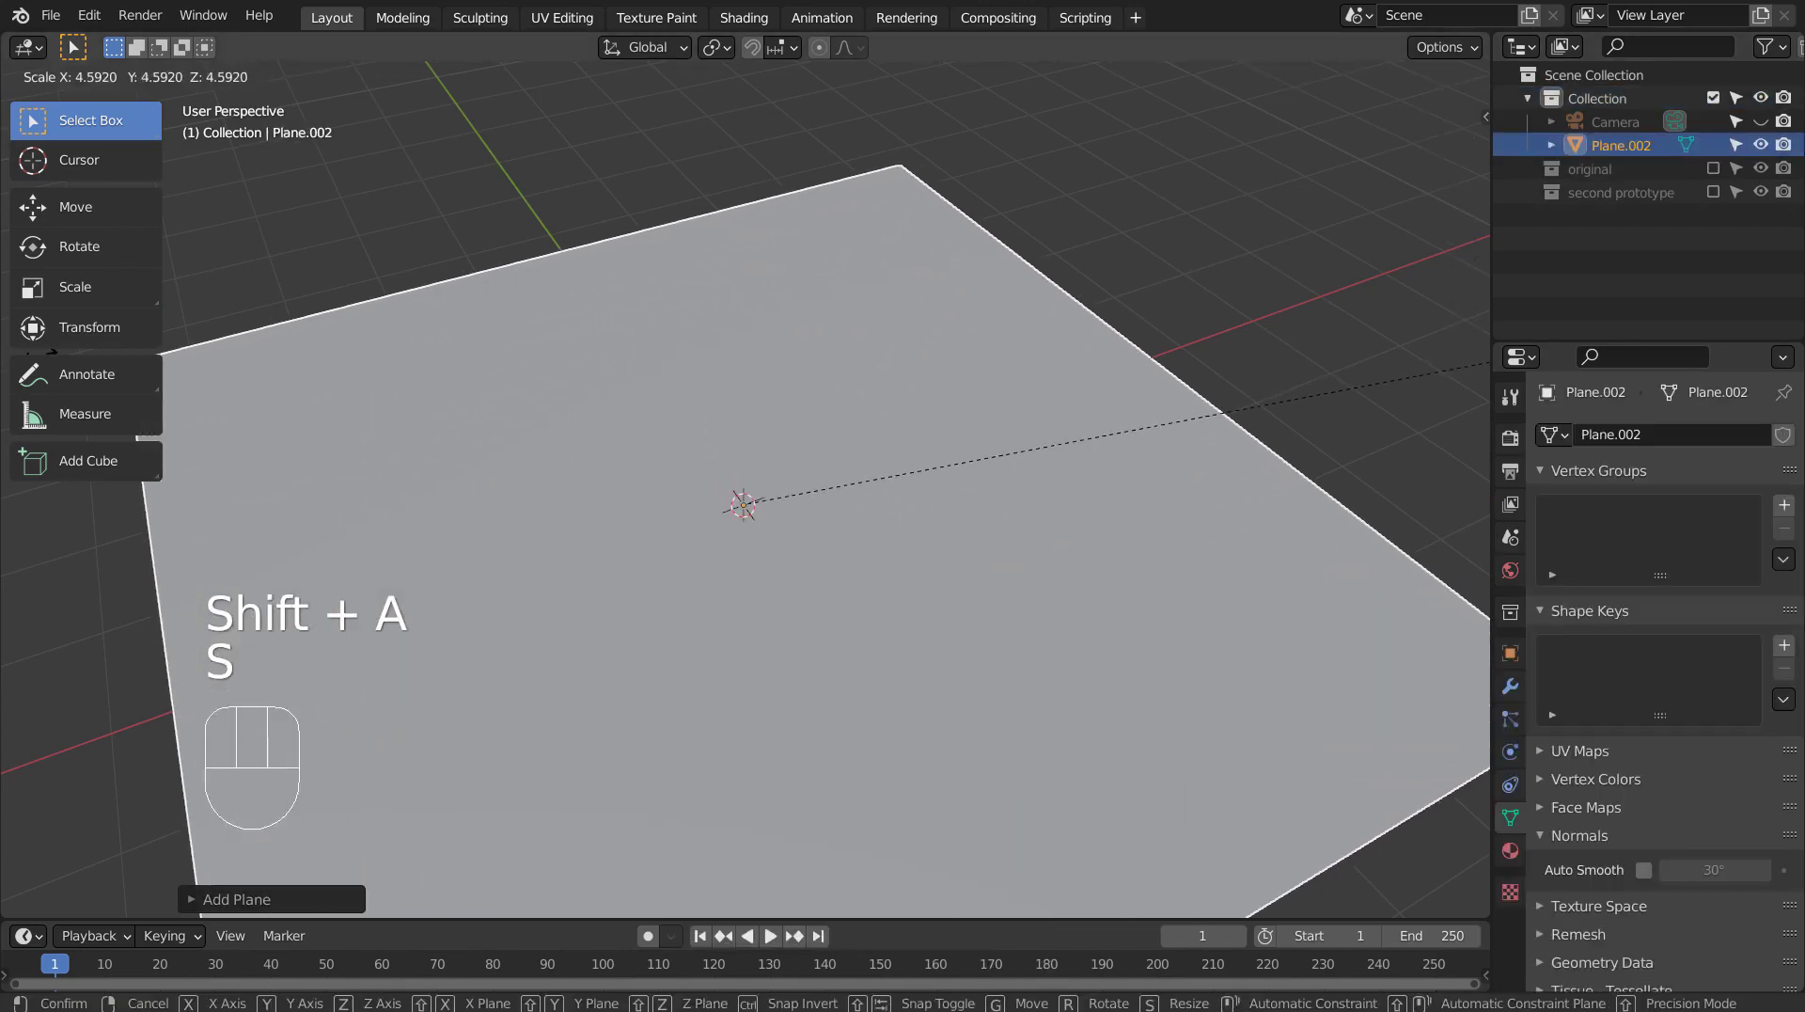
pyautogui.click(1467, 405)
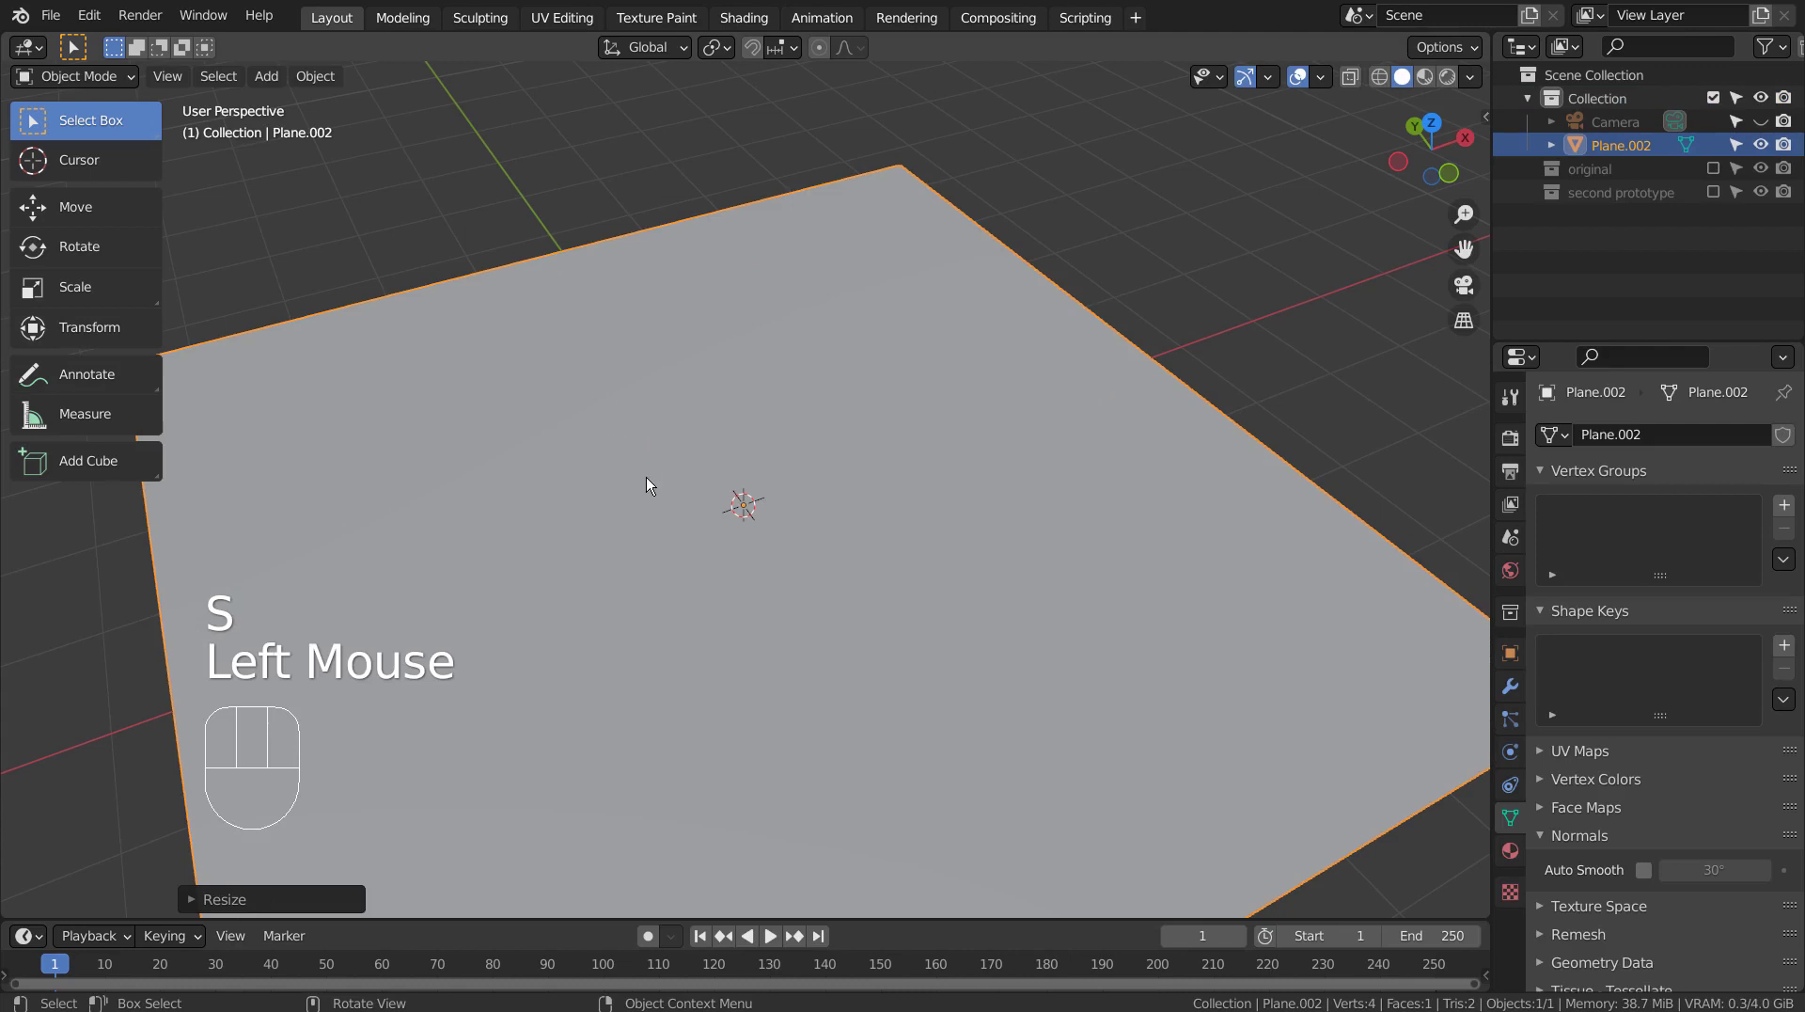
# - Add a text object reading 'YOUR' over 'LOGO' and view it from the top
pyautogui.hotkey('shift', 'a')
pyautogui.click(641, 575)
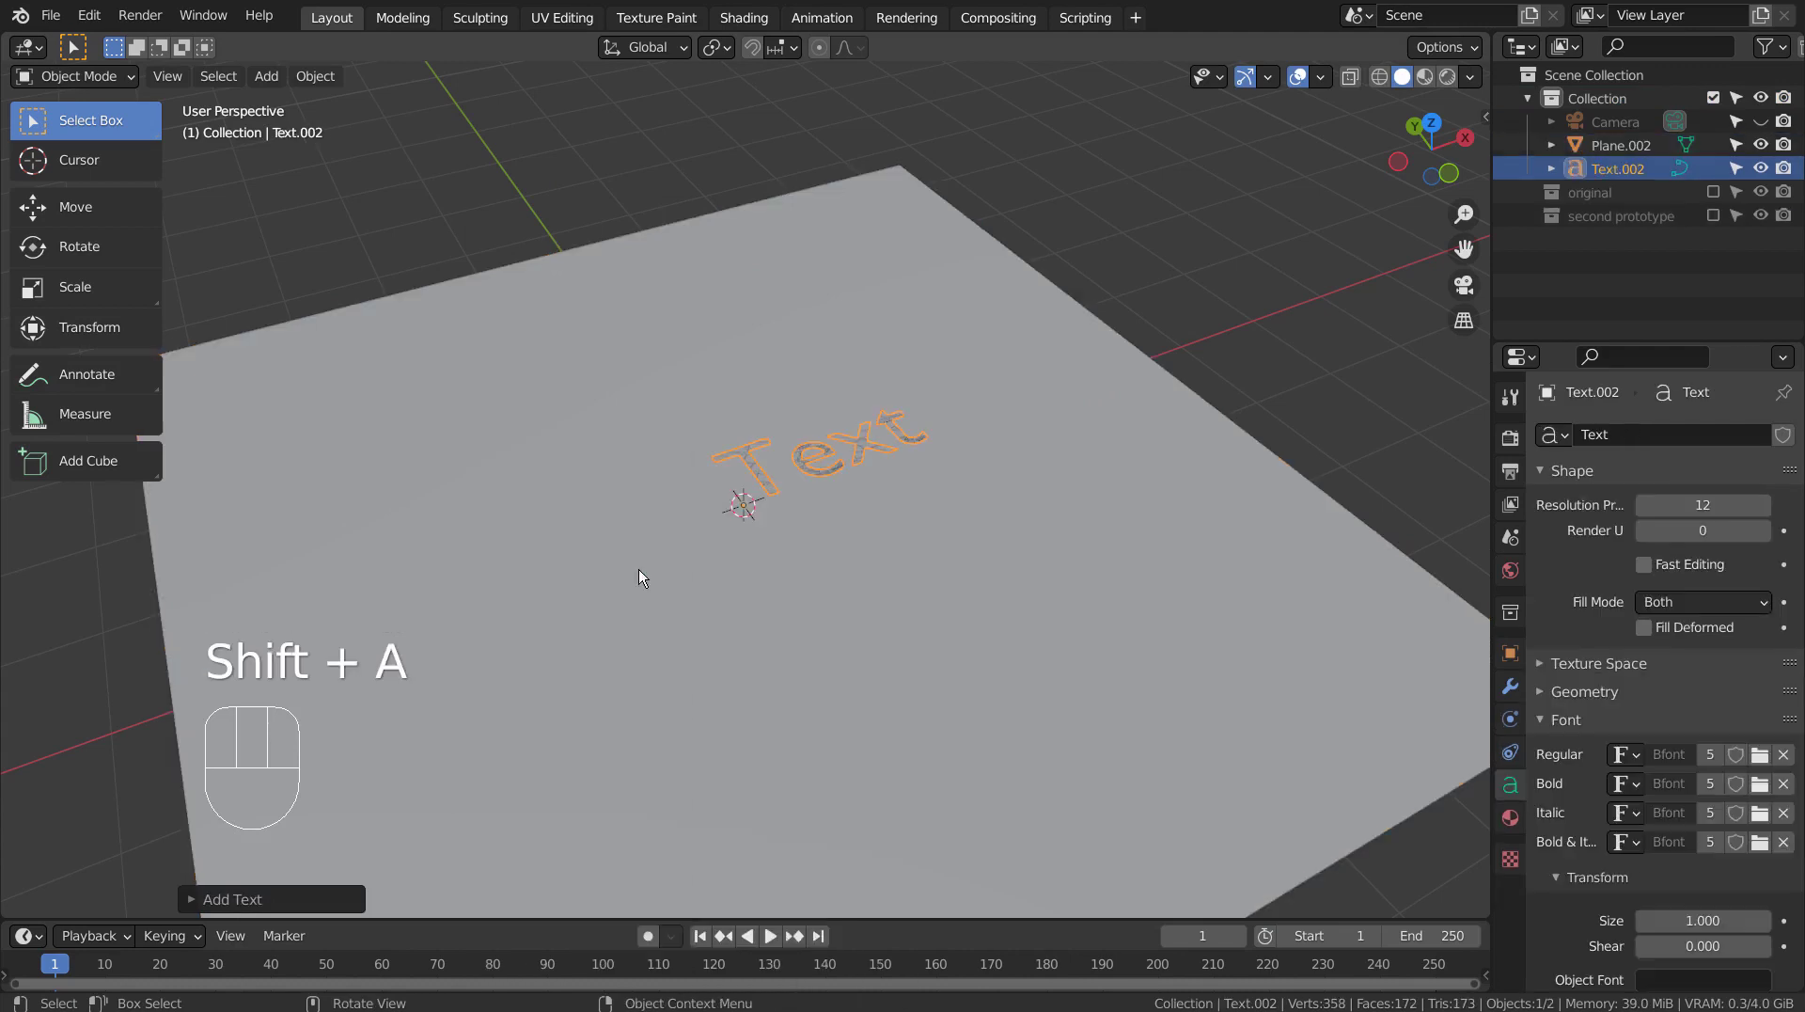
pyautogui.press('Tab')
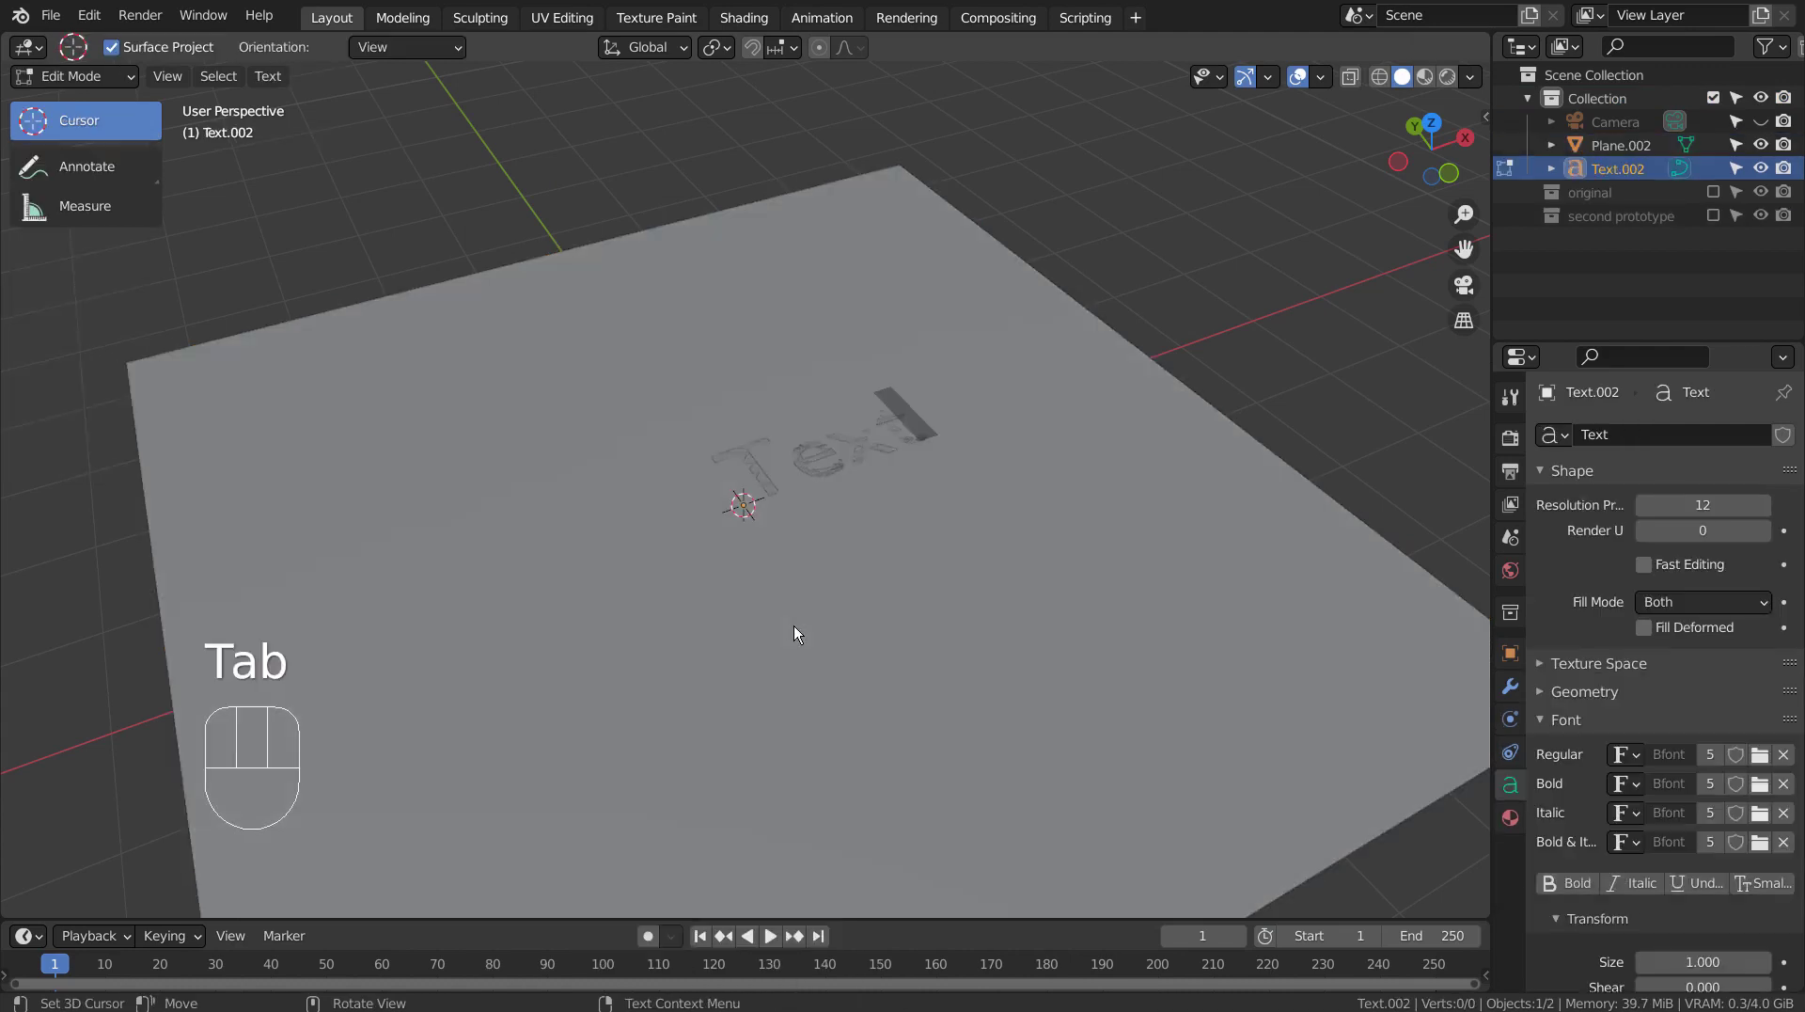
pyautogui.press('BackSpace')
pyautogui.press('BackSpace')
pyautogui.press('BackSpace')
pyautogui.write('YOUR')
pyautogui.press('Return')
pyautogui.write('LOGO')
pyautogui.press('Tab')
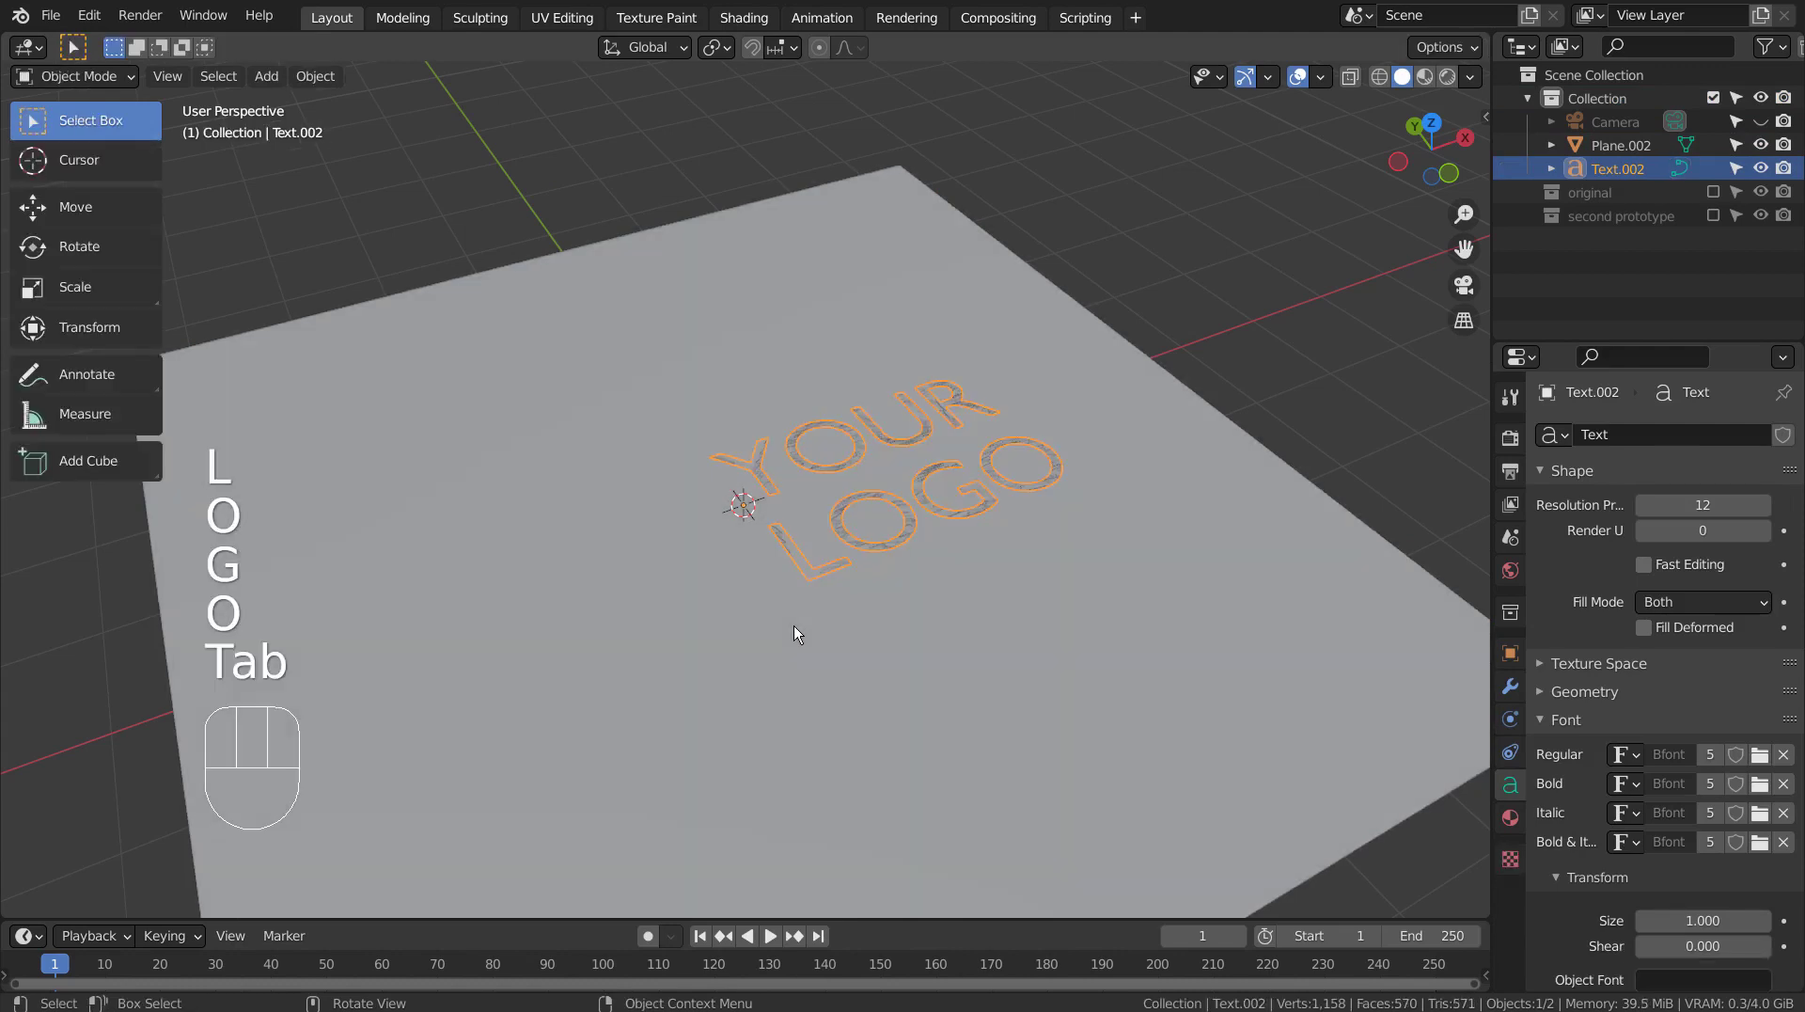
pyautogui.press('KP_8')
pyautogui.press('KP_7')
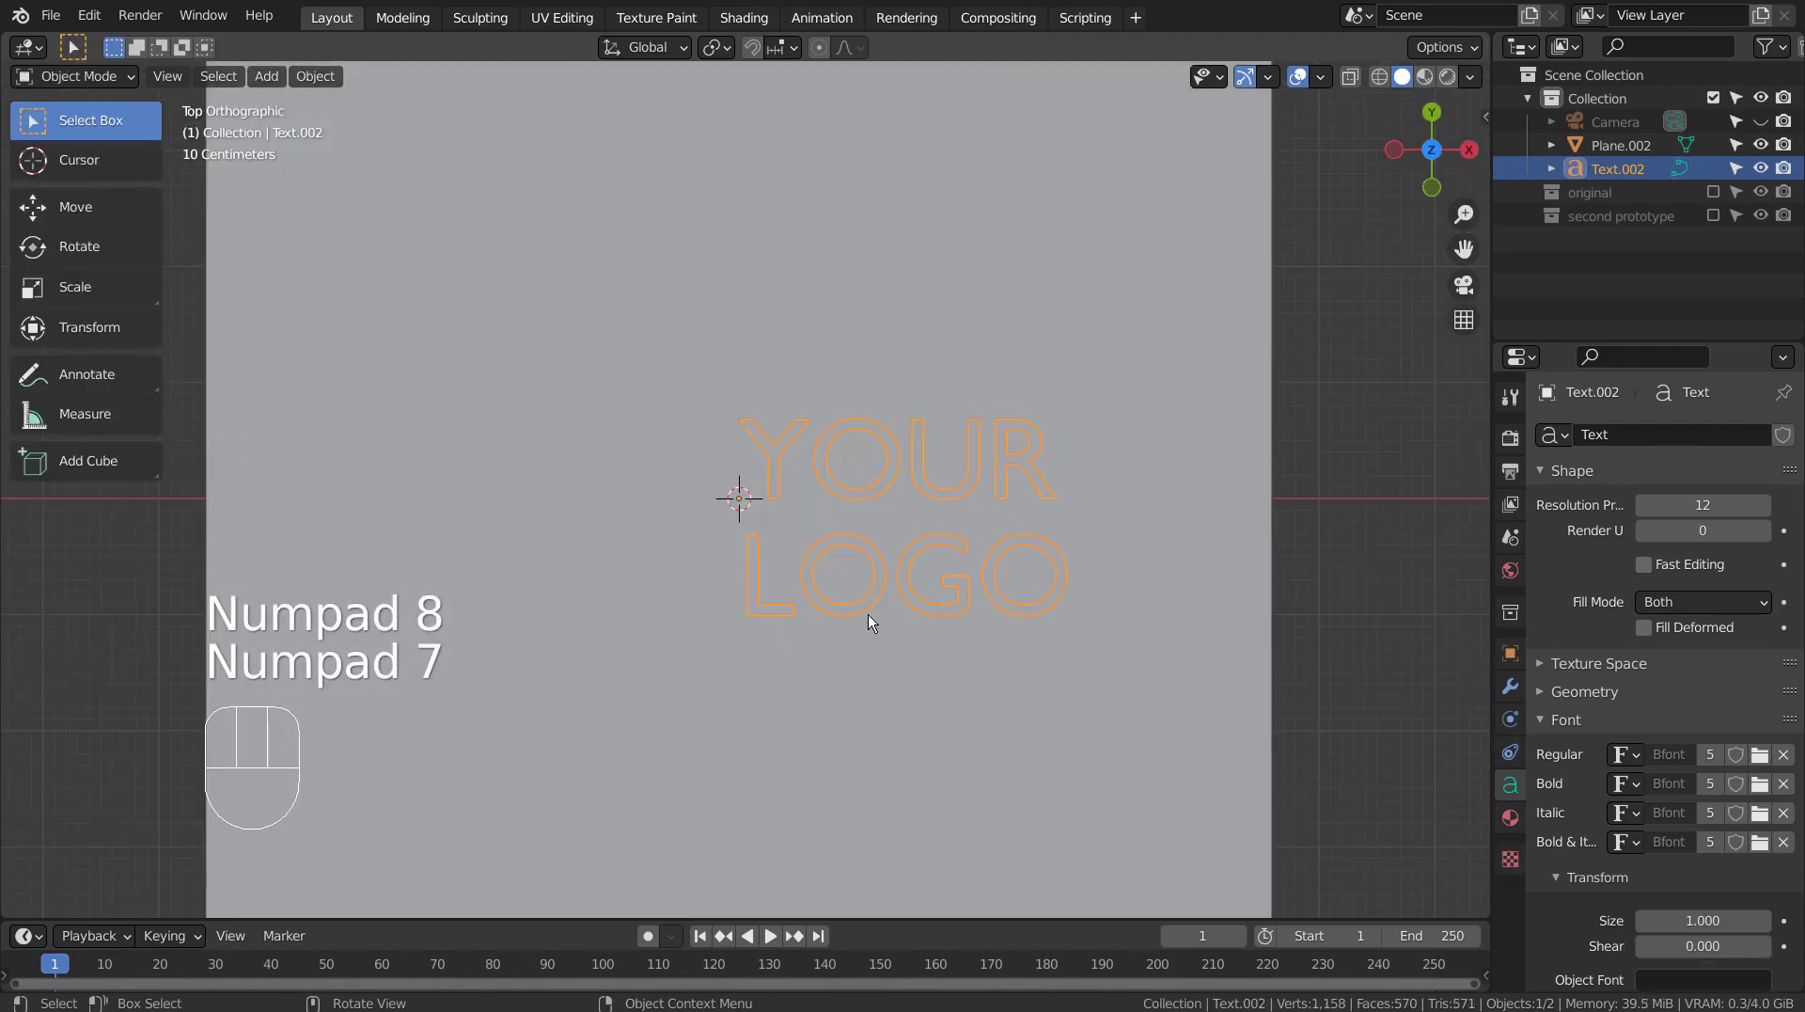
# - Move the YOUR LOGO text to the centre of the plane
pyautogui.press('g')
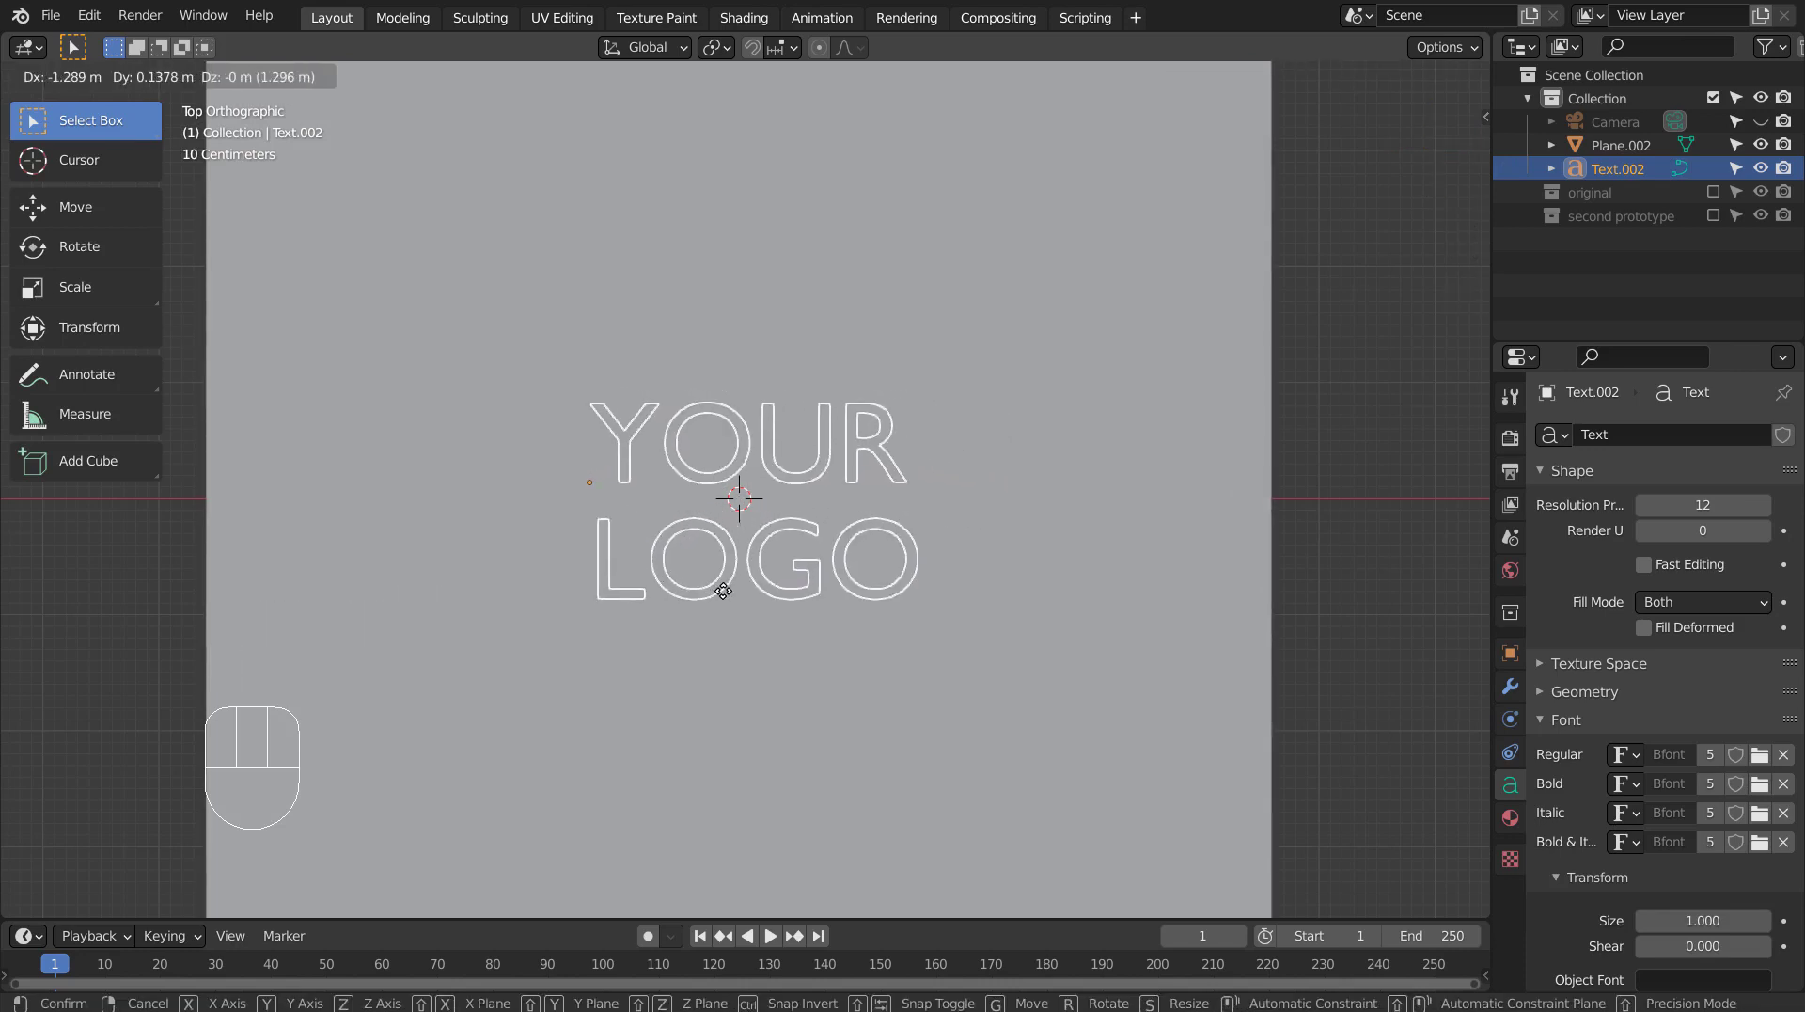
pyautogui.click(723, 588)
pyautogui.moveTo(860, 720); pyautogui.dragTo(1068, 538, button='middle')
# - Raise the text slightly above the plane's surface along Z, then return to top view
pyautogui.press('g')
pyautogui.press('z')
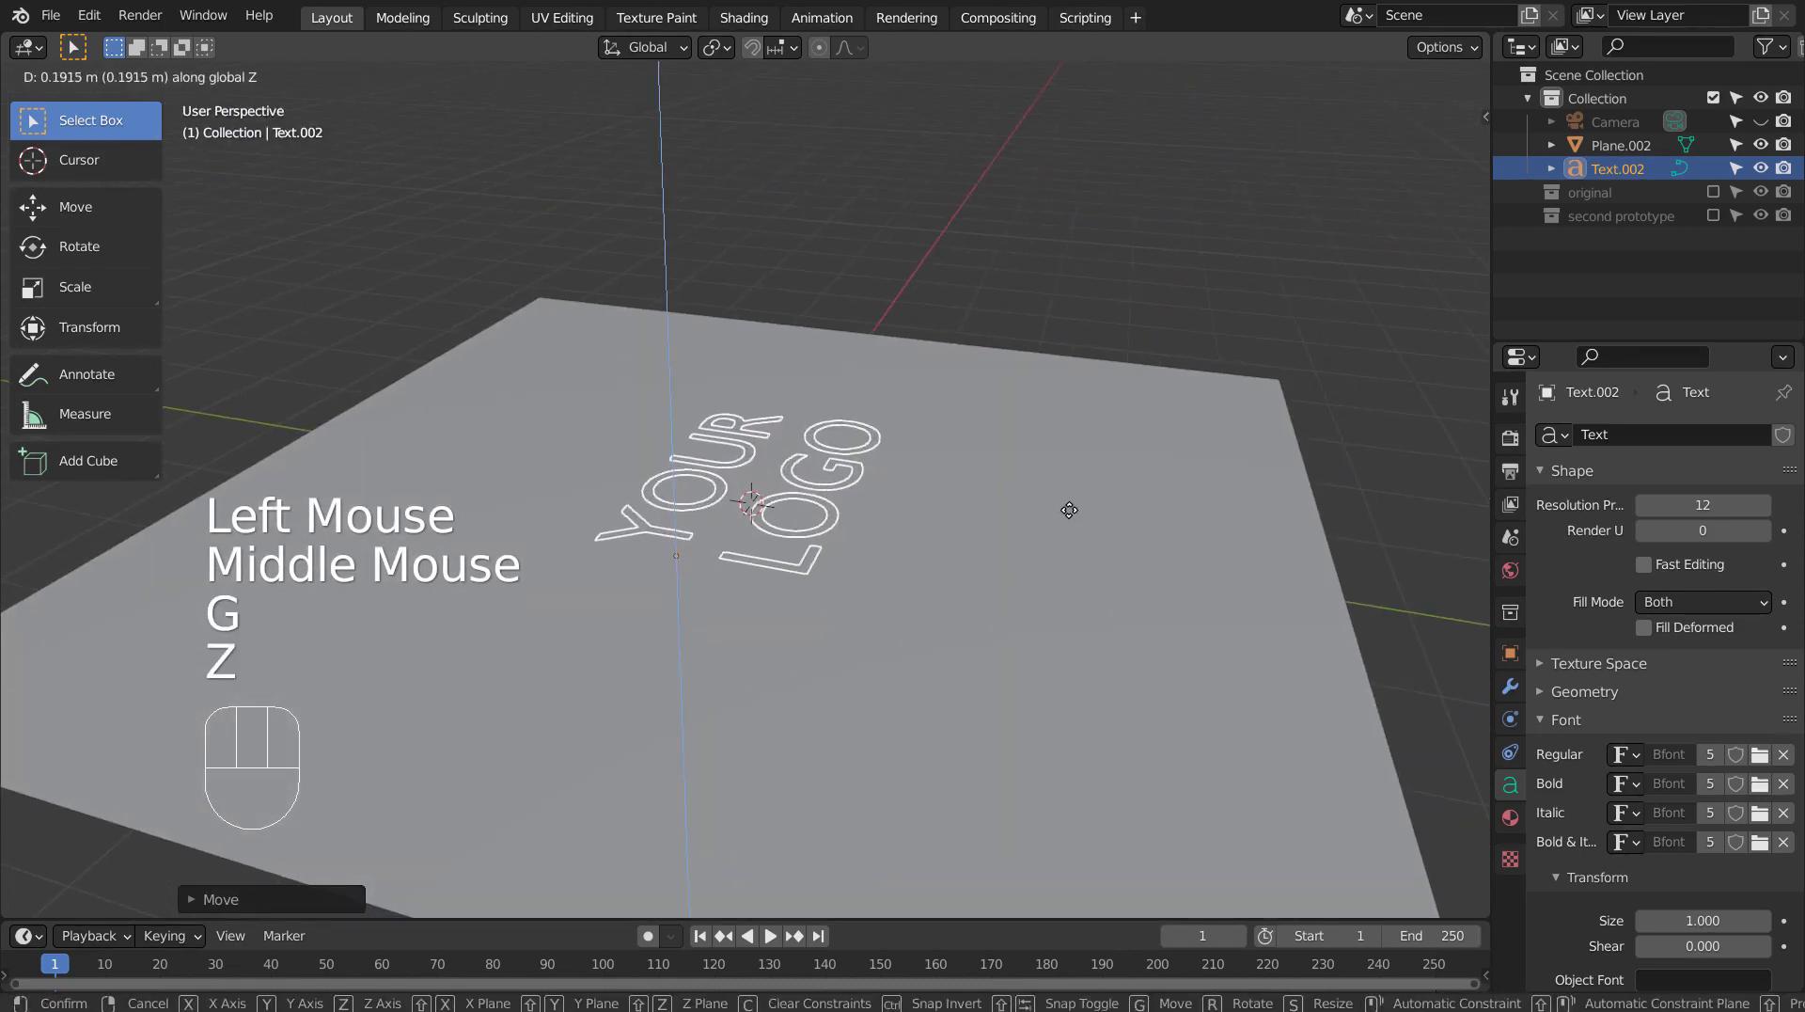
pyautogui.click(1069, 503)
pyautogui.press('g')
pyautogui.press('z')
pyautogui.click(1017, 532)
pyautogui.moveTo(1017, 533)
pyautogui.mouseDown(button='middle')
pyautogui.moveTo(1027, 454)
pyautogui.moveTo(850, 597)
pyautogui.mouseUp(button='middle')
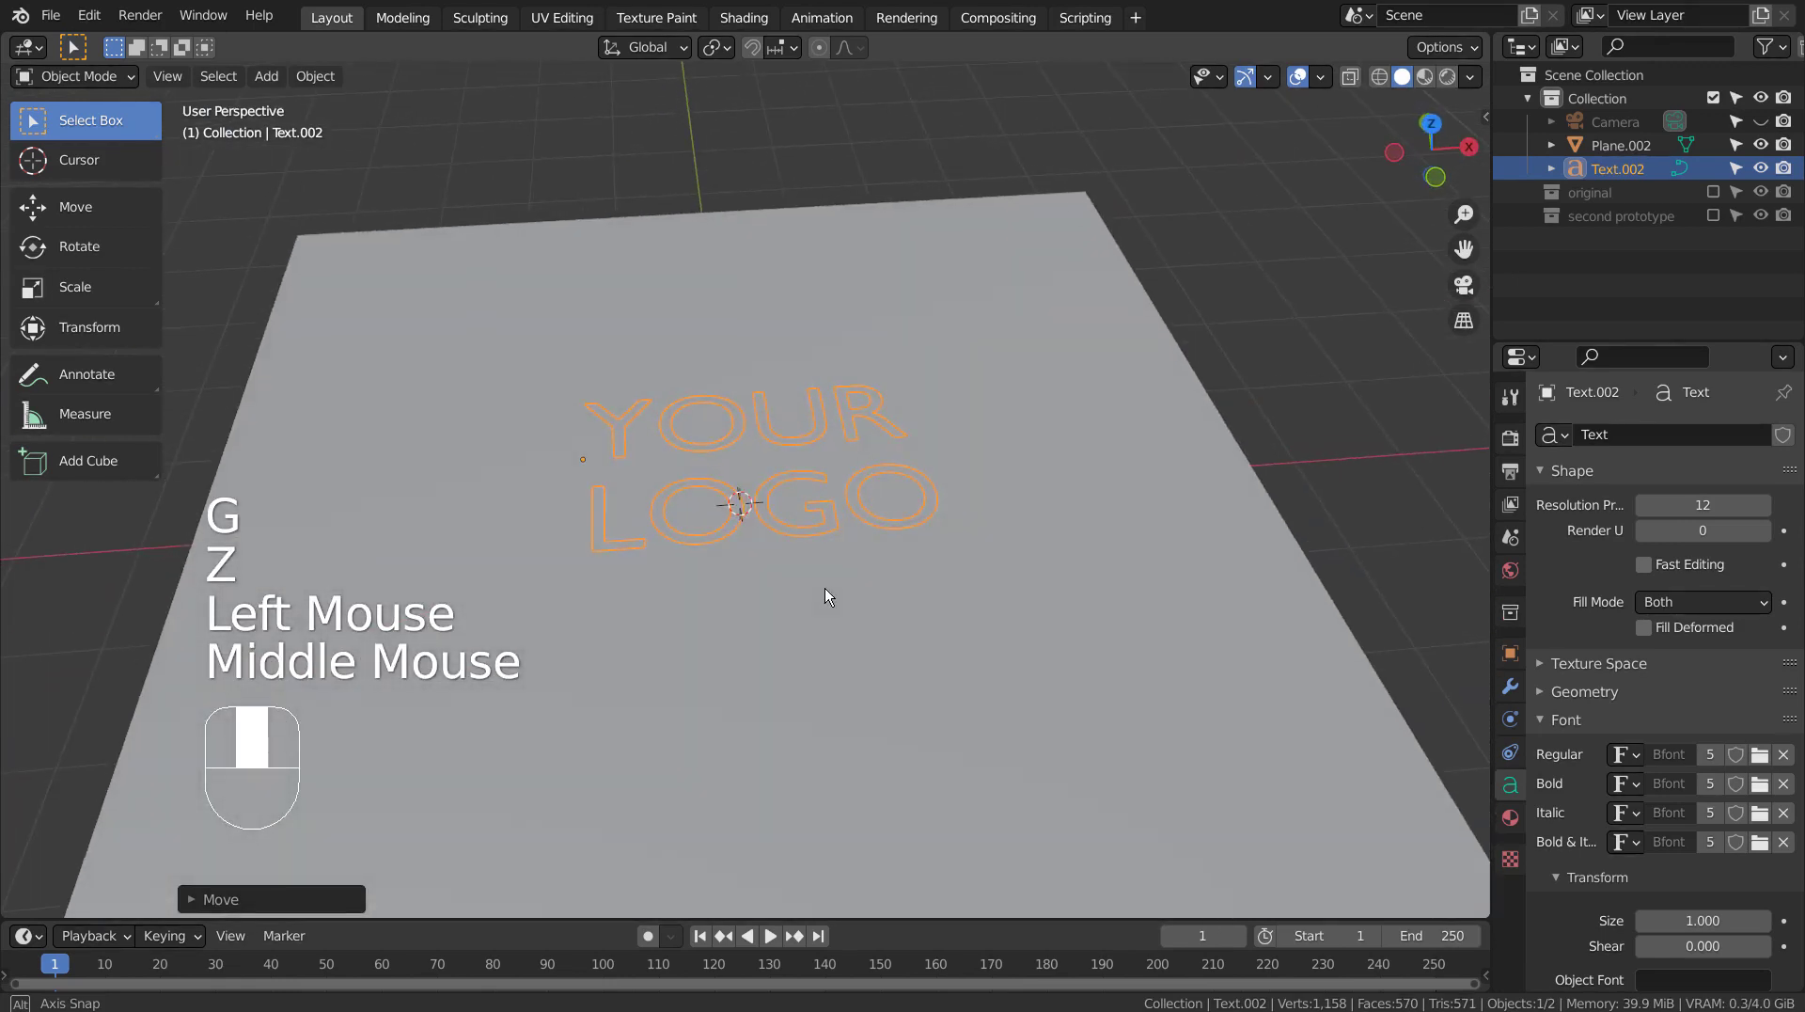
pyautogui.press('KP_7')
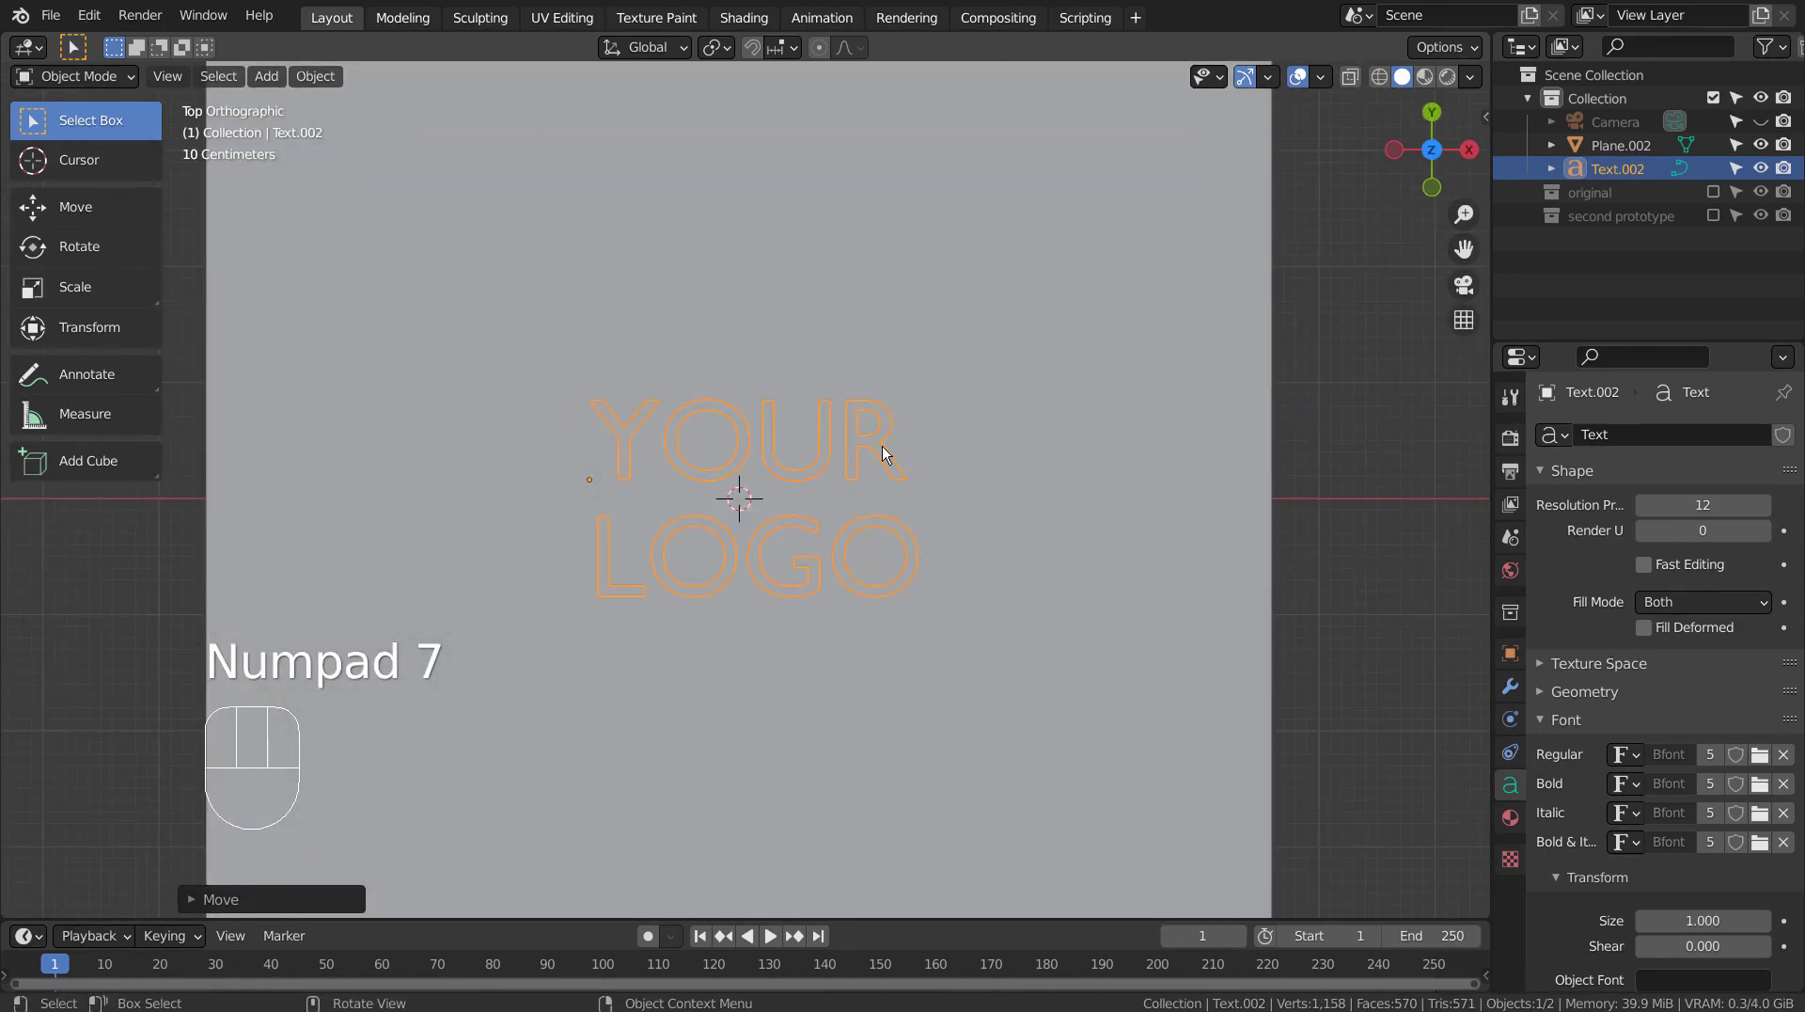
# - Select the plane with the text and Knife Project the YOUR LOGO outline into it
pyautogui.keyDown('shift'); pyautogui.click(1183, 383); pyautogui.keyUp('shift')
pyautogui.press('Tab')
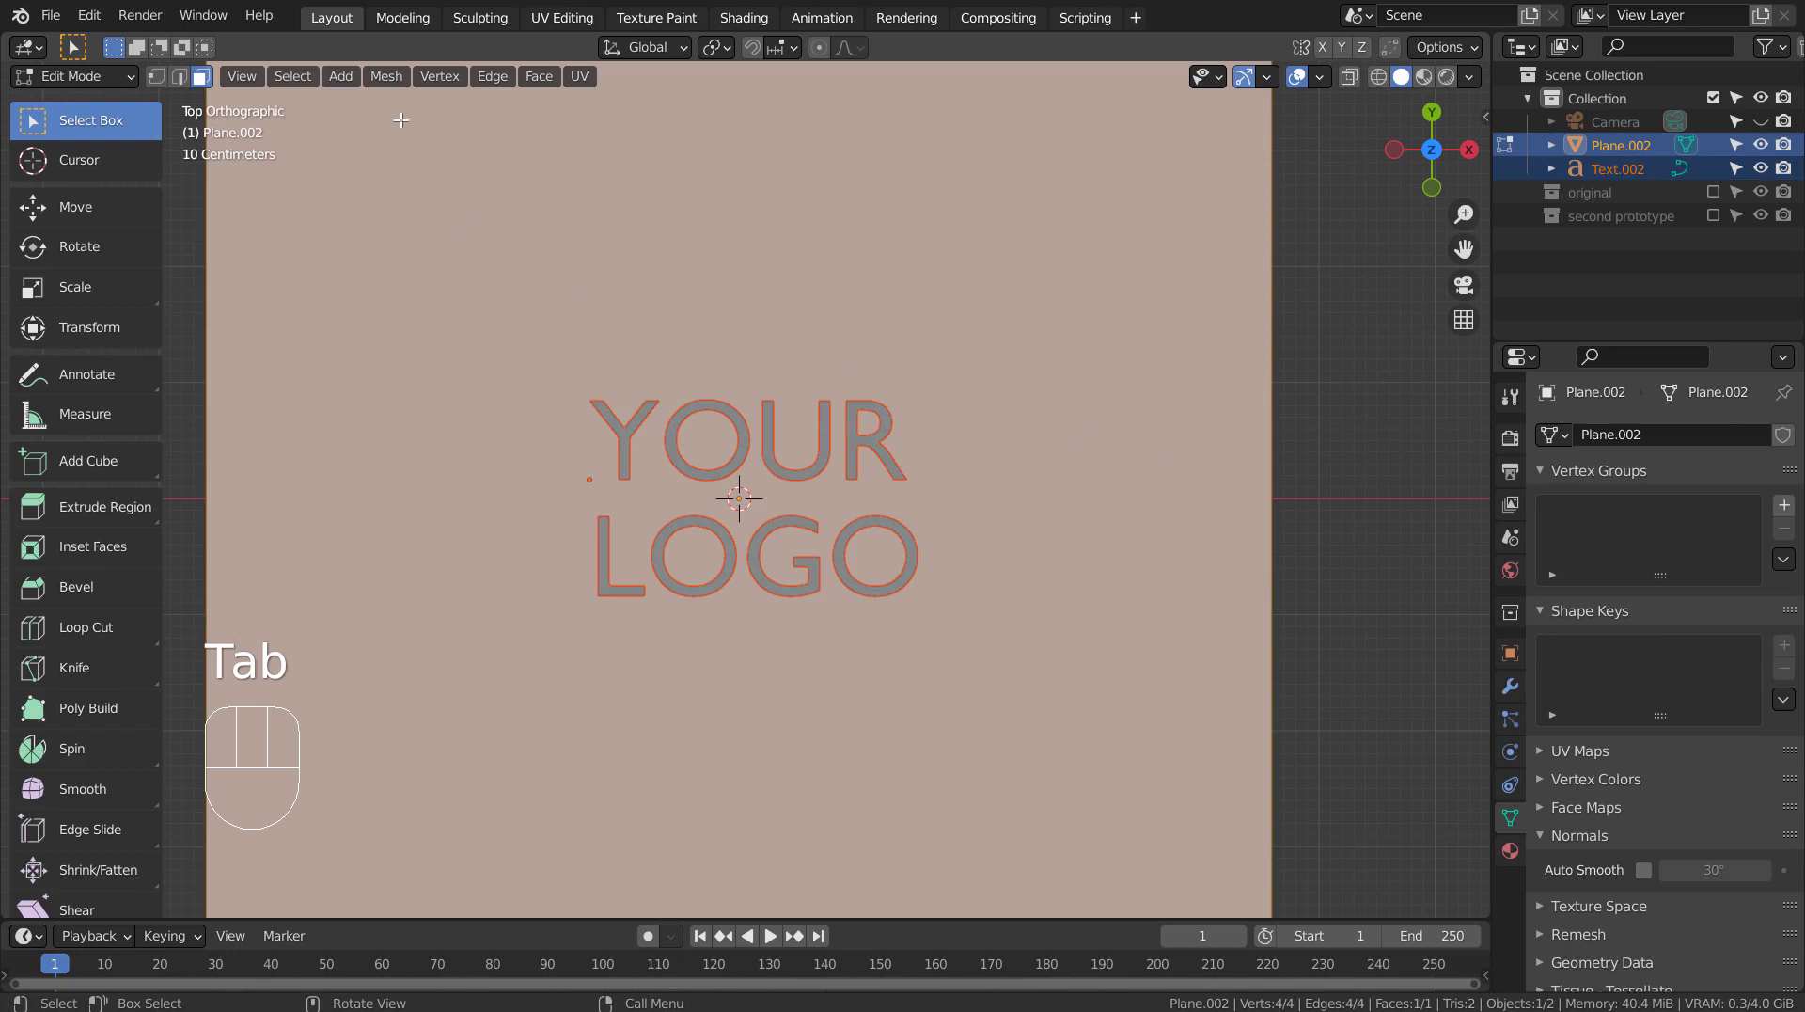
pyautogui.click(397, 77)
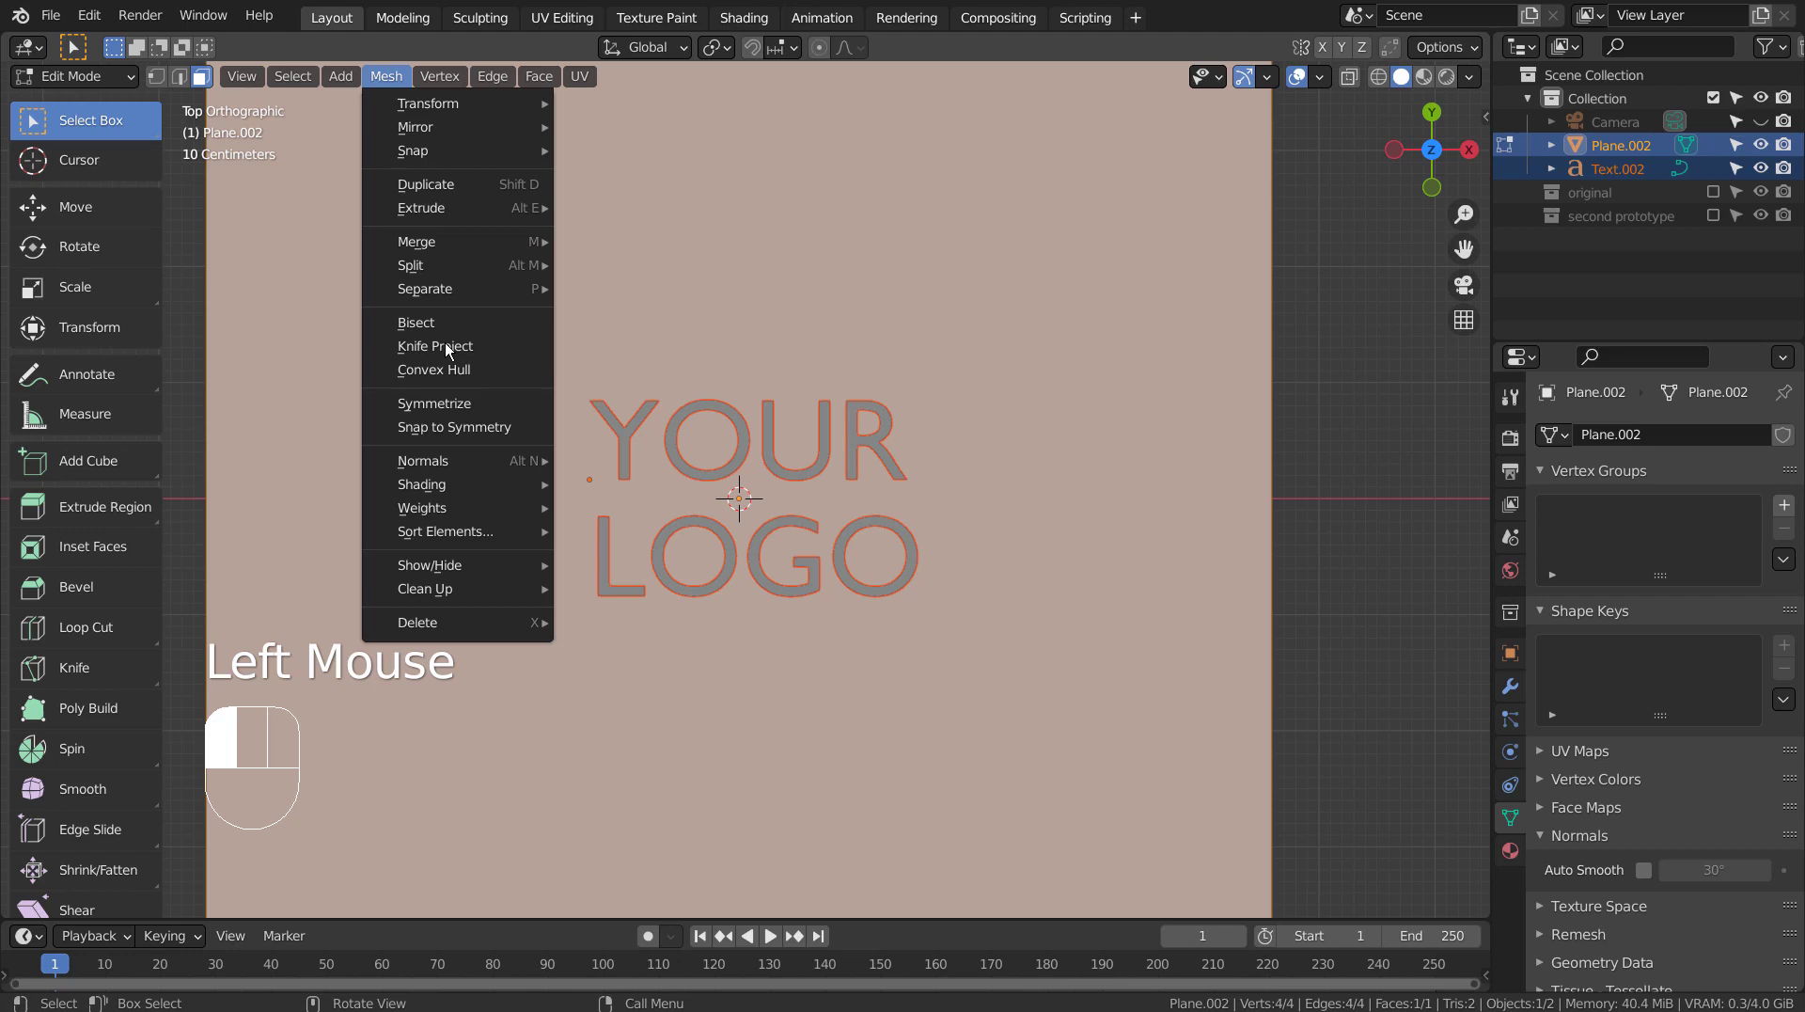
pyautogui.click(444, 345)
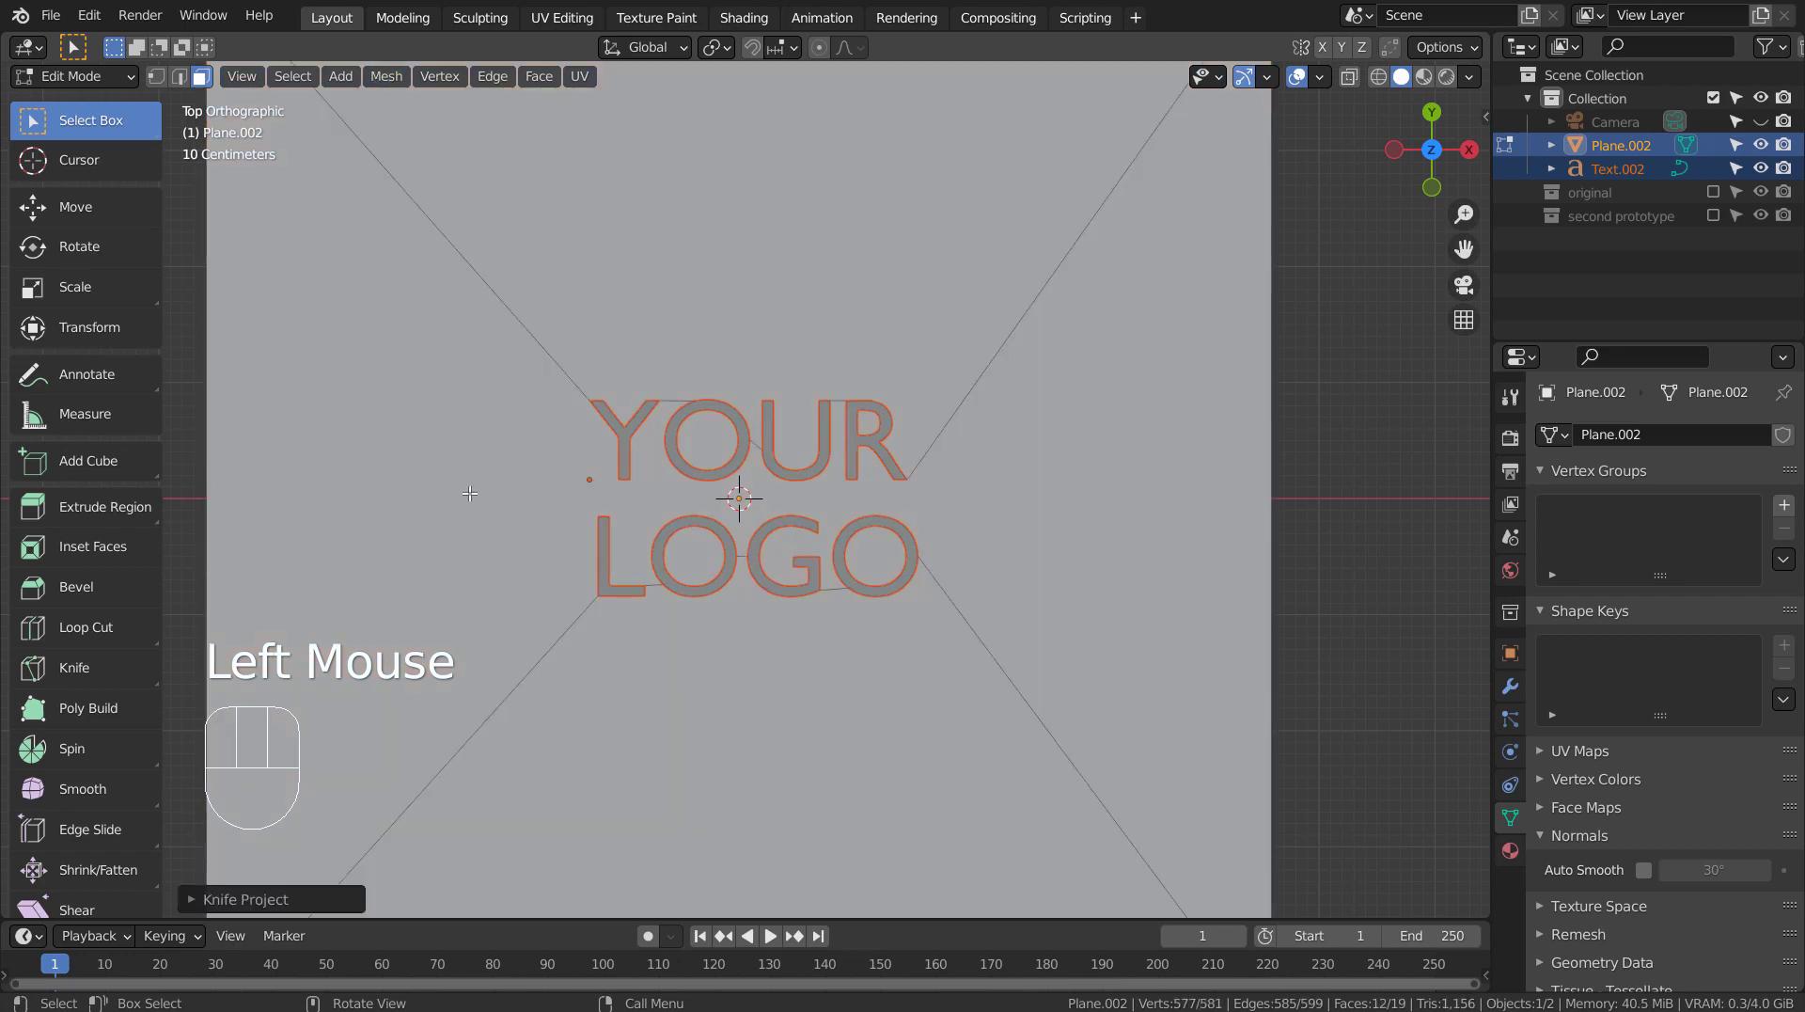
pyautogui.moveTo(443, 343)
pyautogui.mouseDown(button='middle')
pyautogui.moveTo(819, 505)
pyautogui.moveTo(738, 543)
pyautogui.moveTo(601, 677)
pyautogui.moveTo(845, 531)
pyautogui.moveTo(680, 595)
pyautogui.mouseUp(button='middle')
# - Undo the knife cut and convert the YOUR LOGO text into a mesh
pyautogui.press('ctrl')
pyautogui.hotkey('ctrl', 'z')
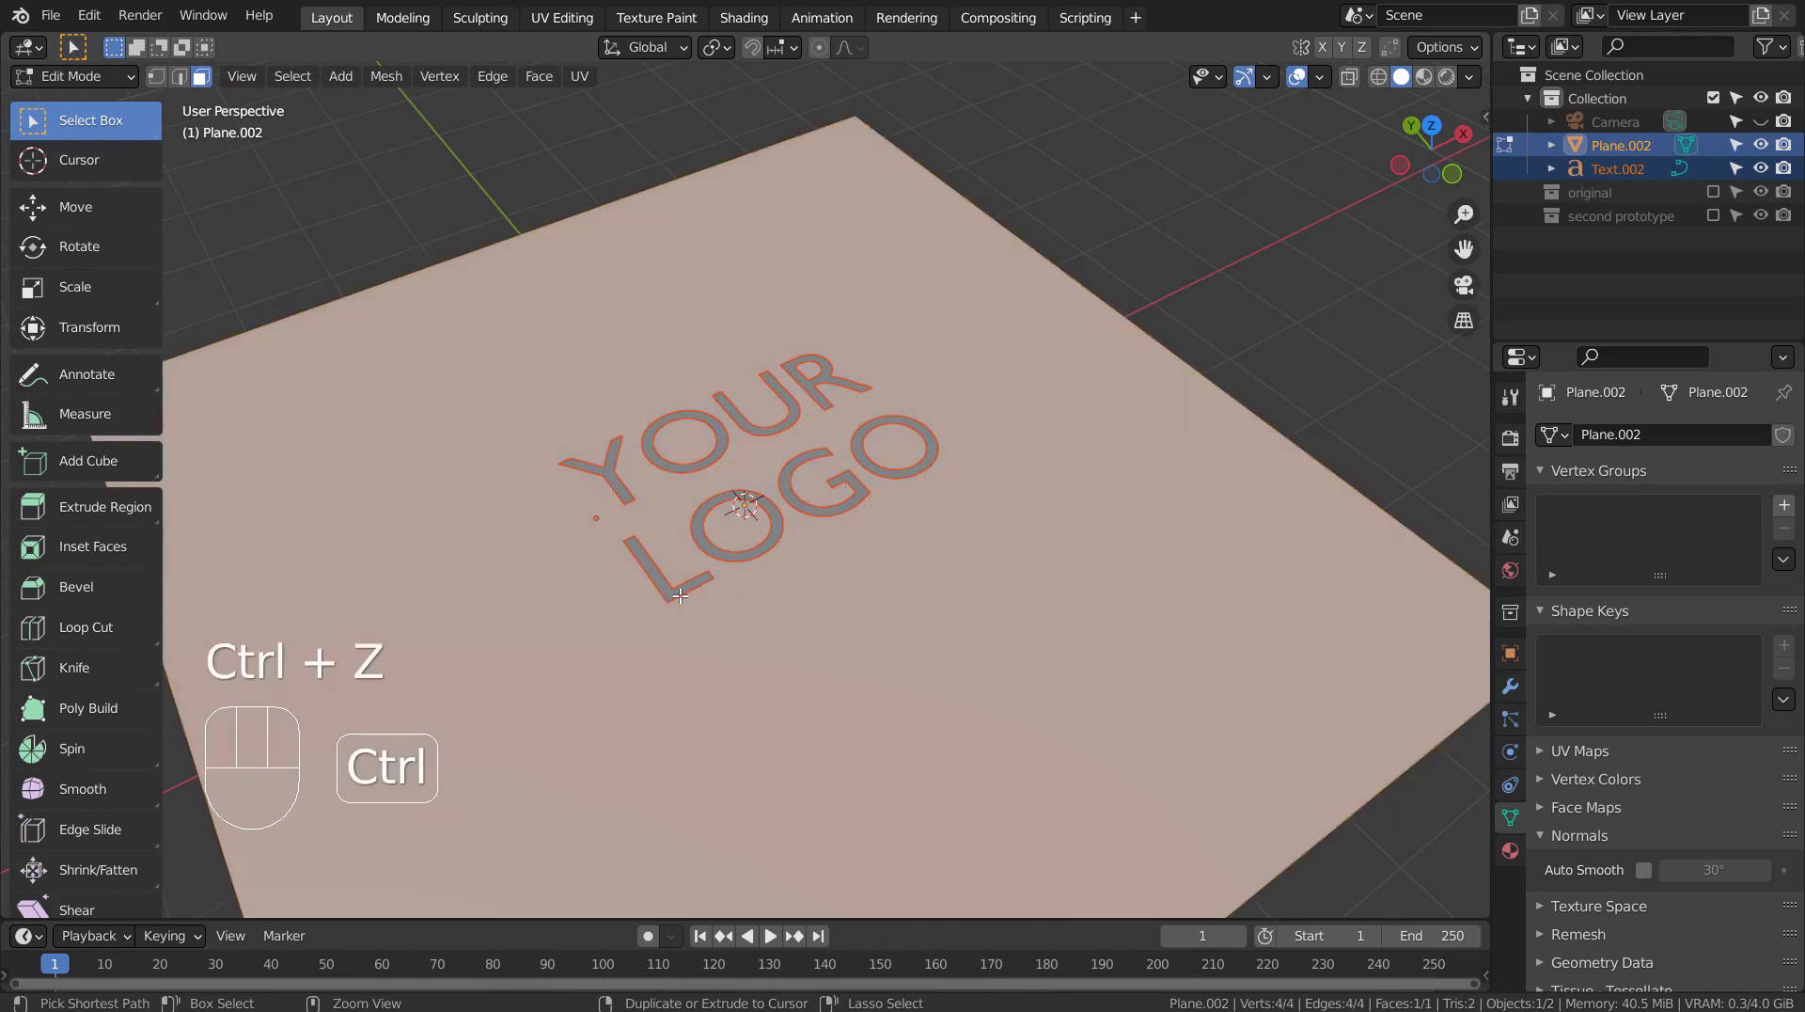
pyautogui.press('Tab')
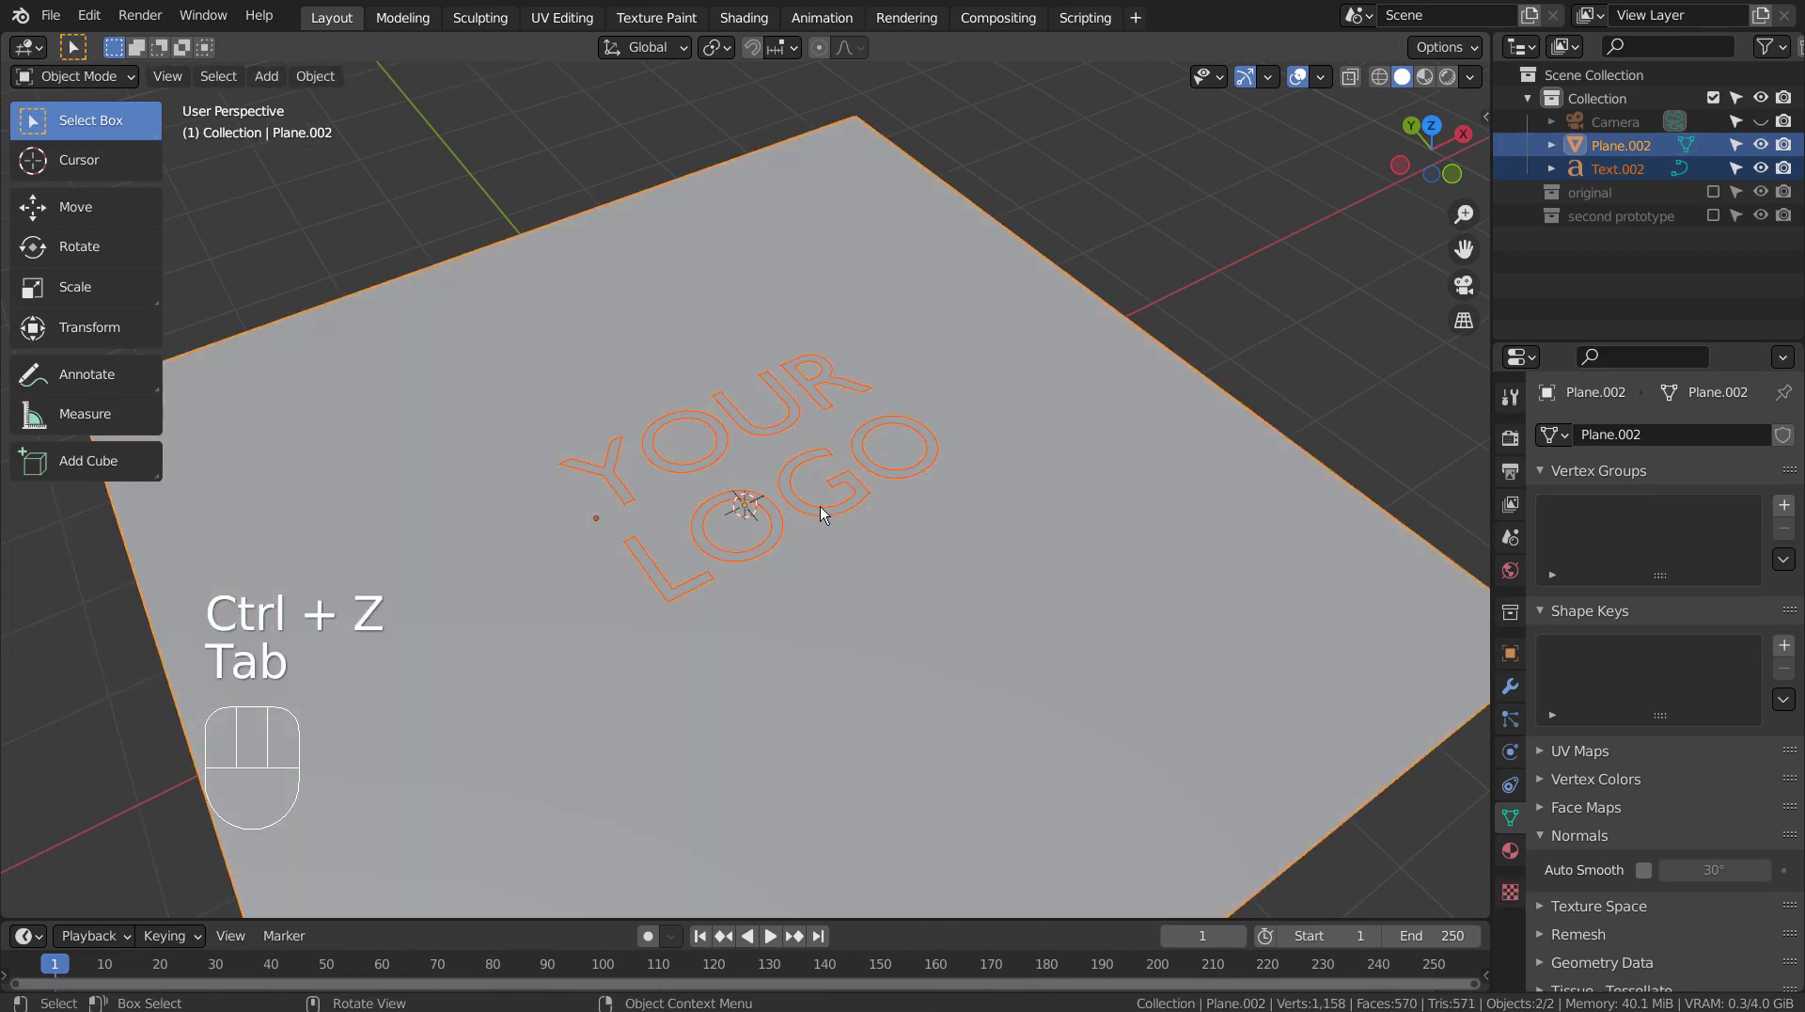
pyautogui.click(820, 509)
pyautogui.rightClick(819, 508)
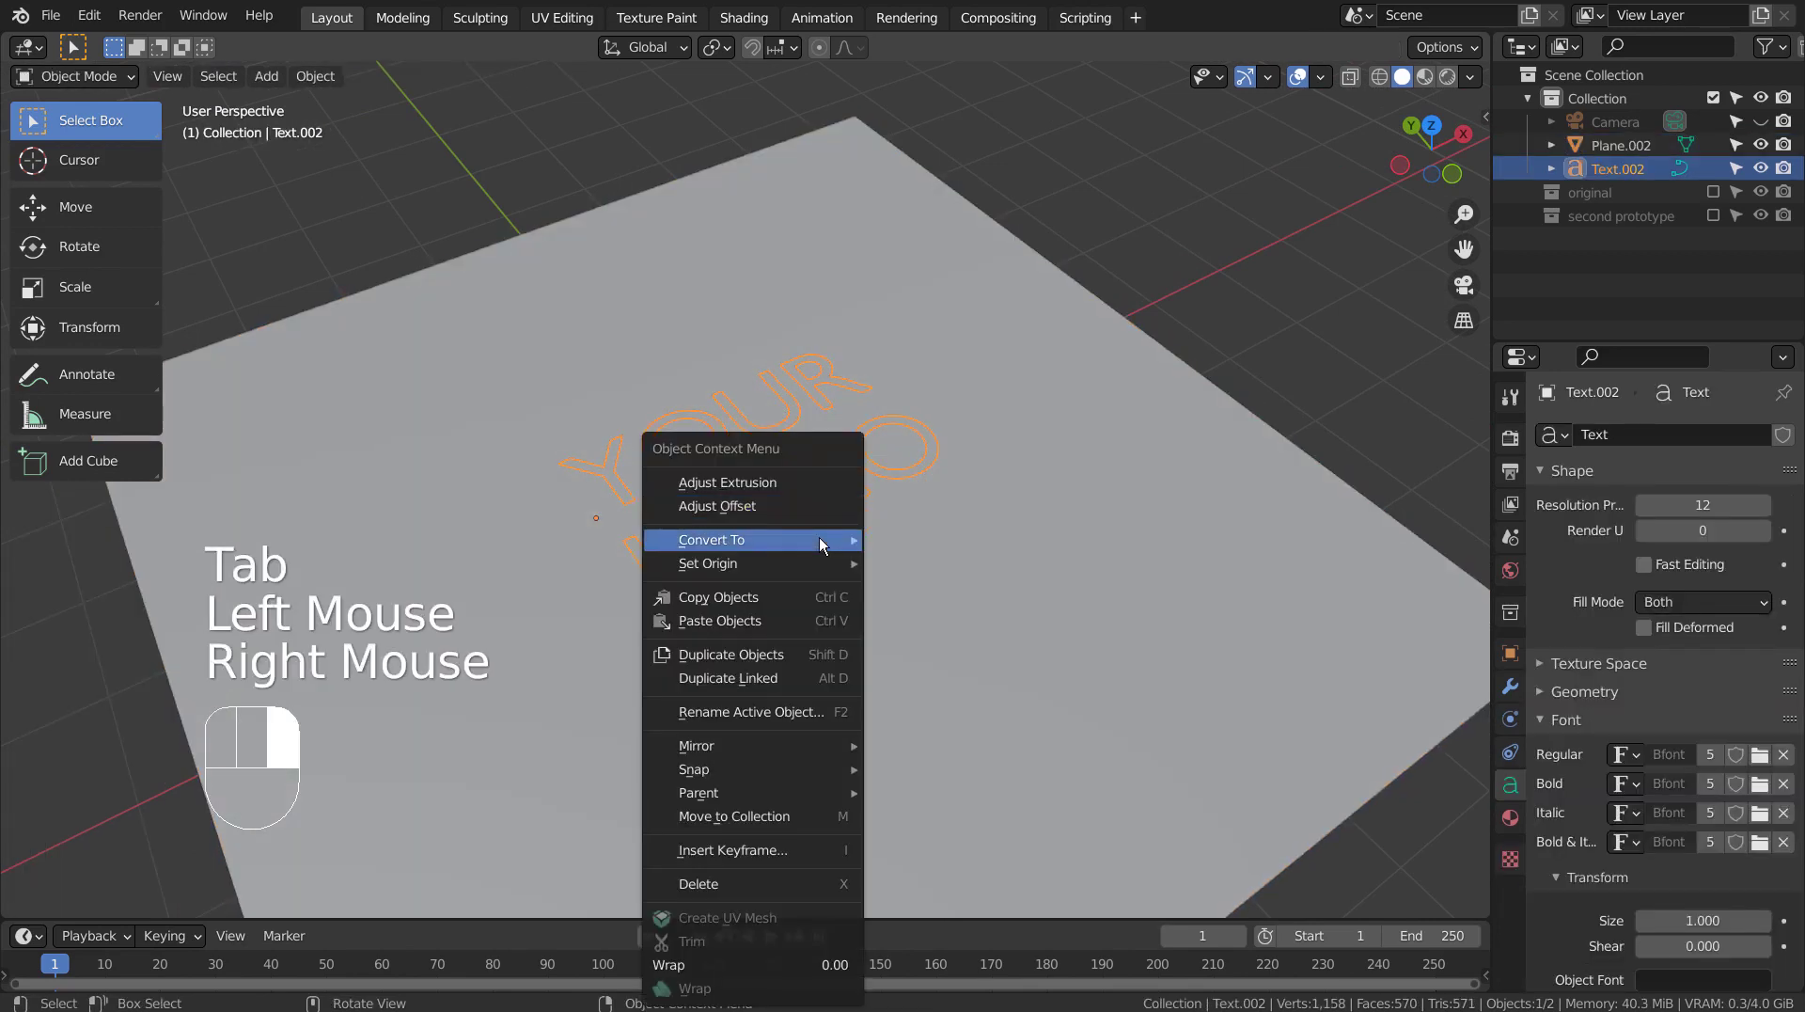
pyautogui.moveTo(752, 539)
pyautogui.click(945, 560)
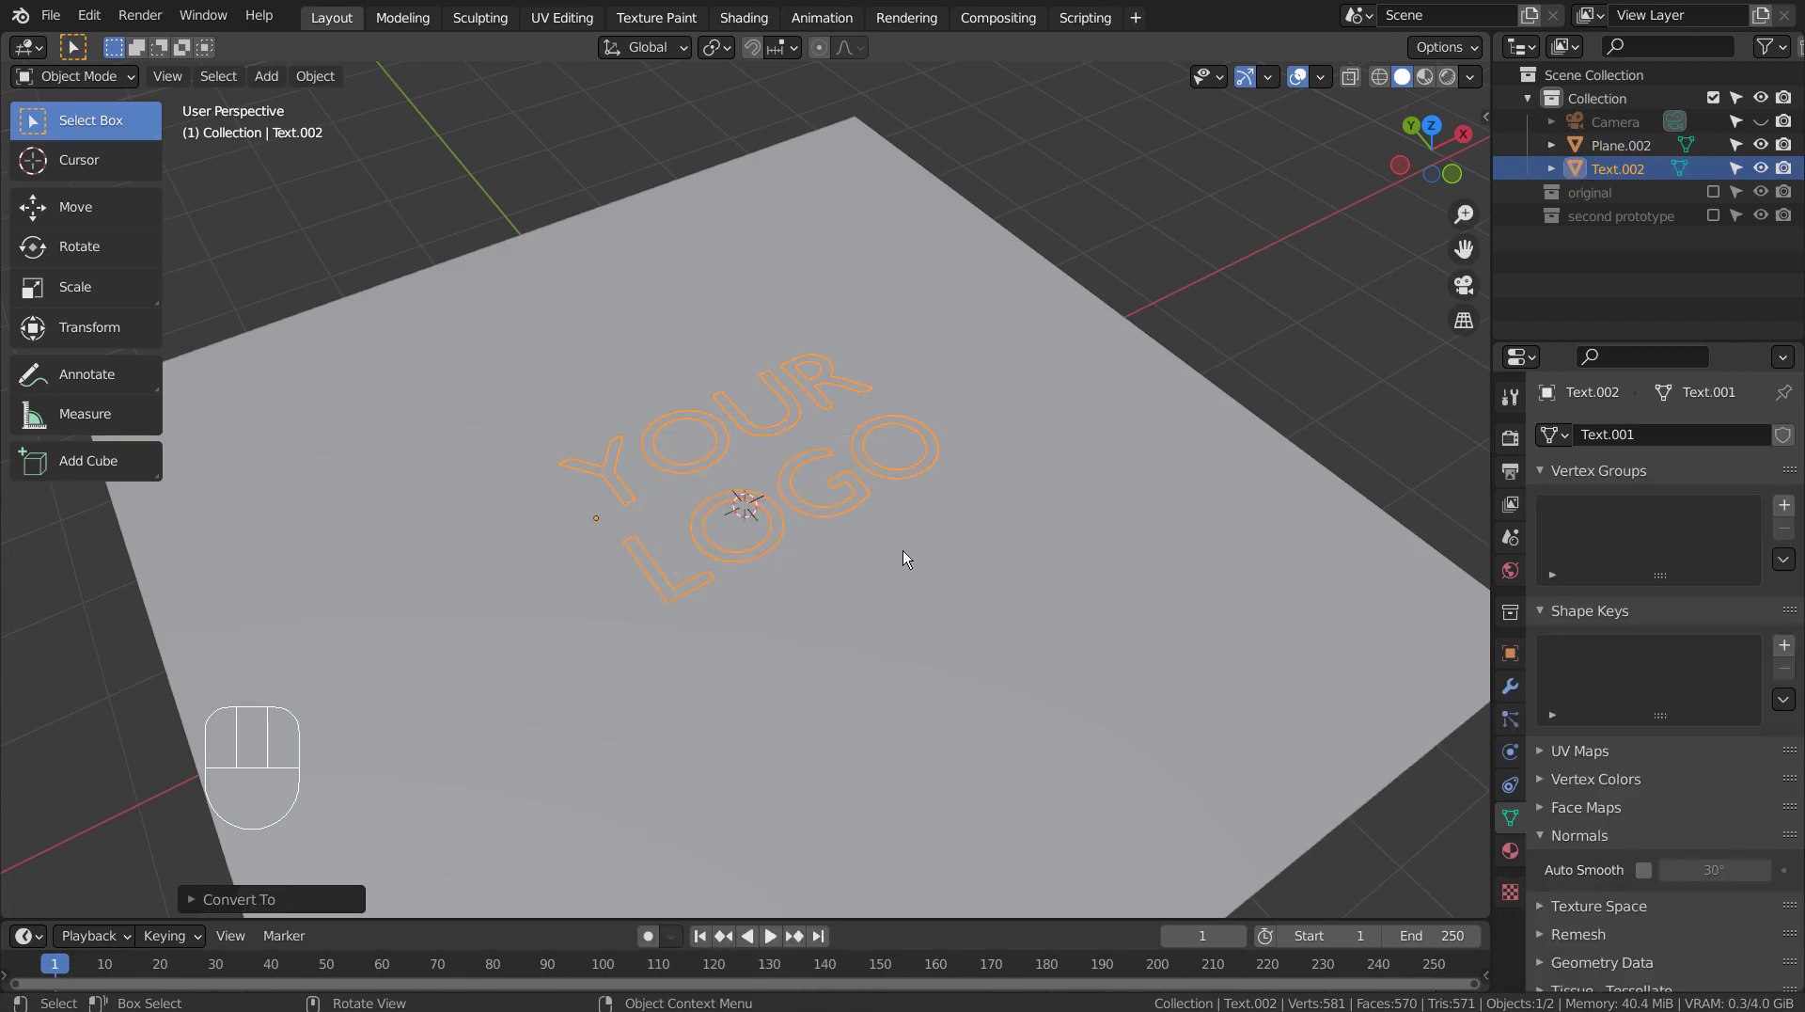
# - Retry Knife Project of the mesh text onto the plane, then undo it and exit Edit Mode
pyautogui.keyDown('shift'); pyautogui.click(1004, 507); pyautogui.keyUp('shift')
pyautogui.press('Tab')
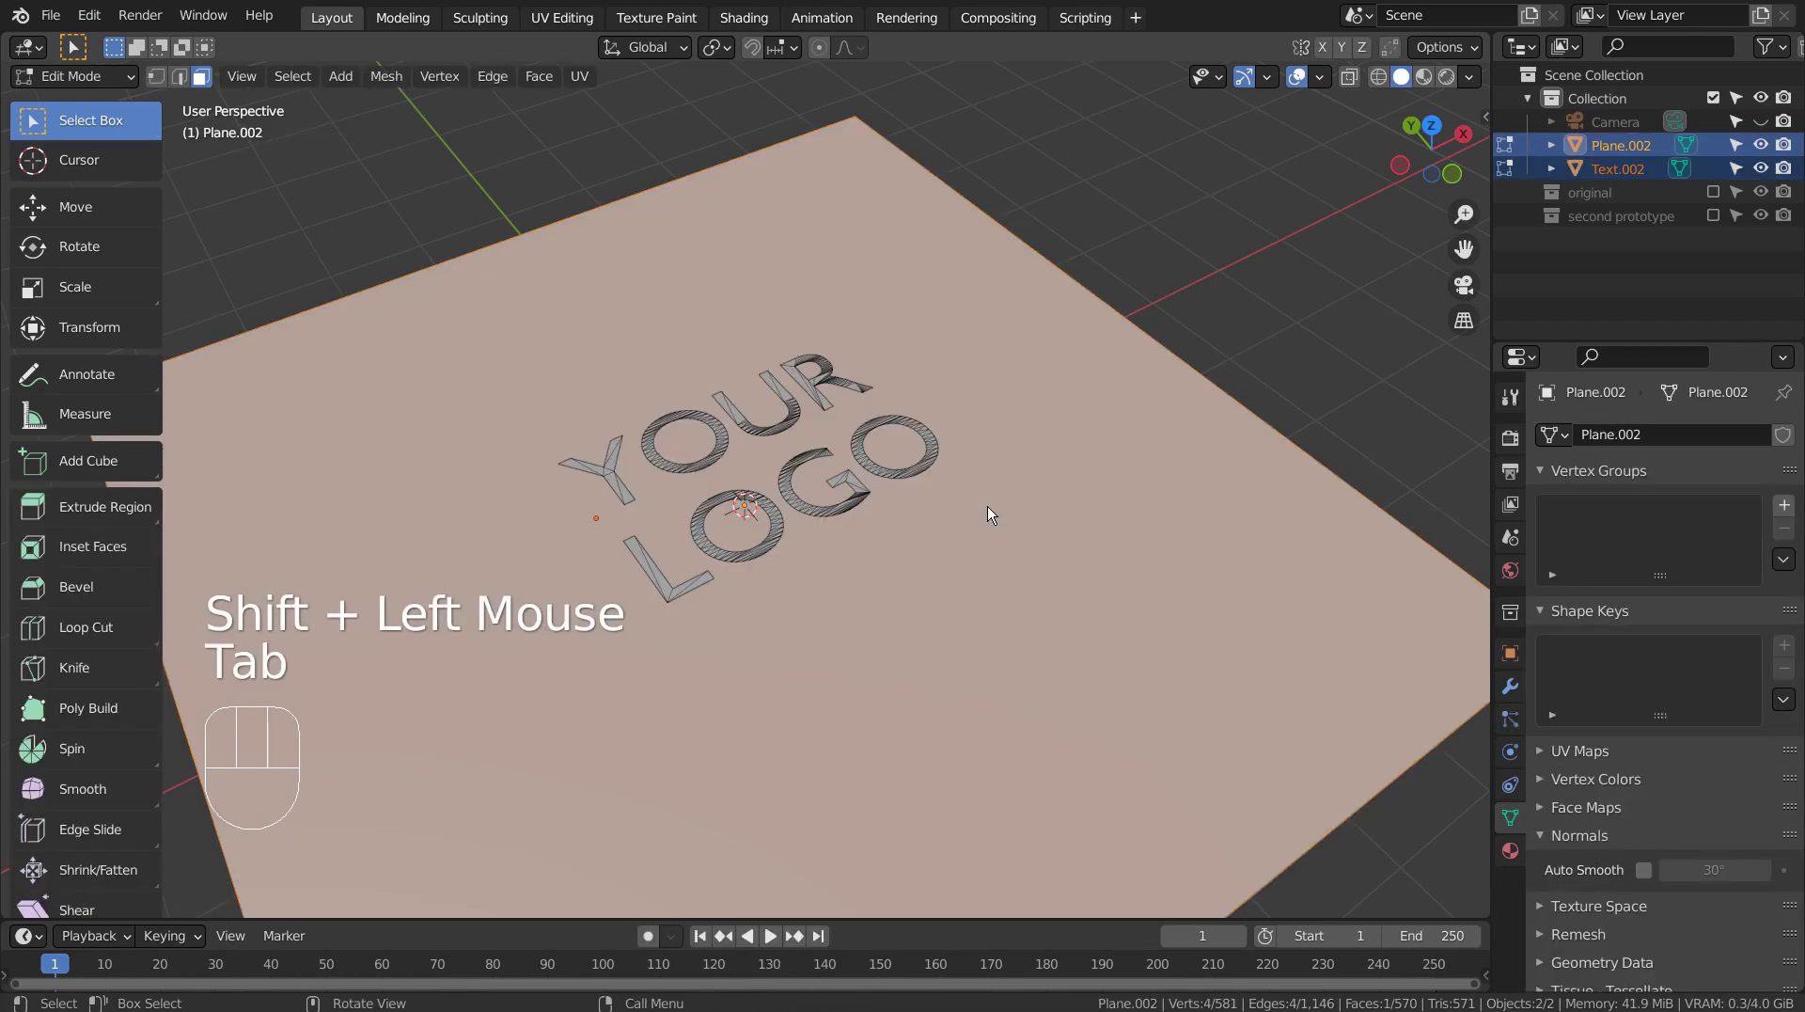
pyautogui.press('KP_7')
pyautogui.press('a')
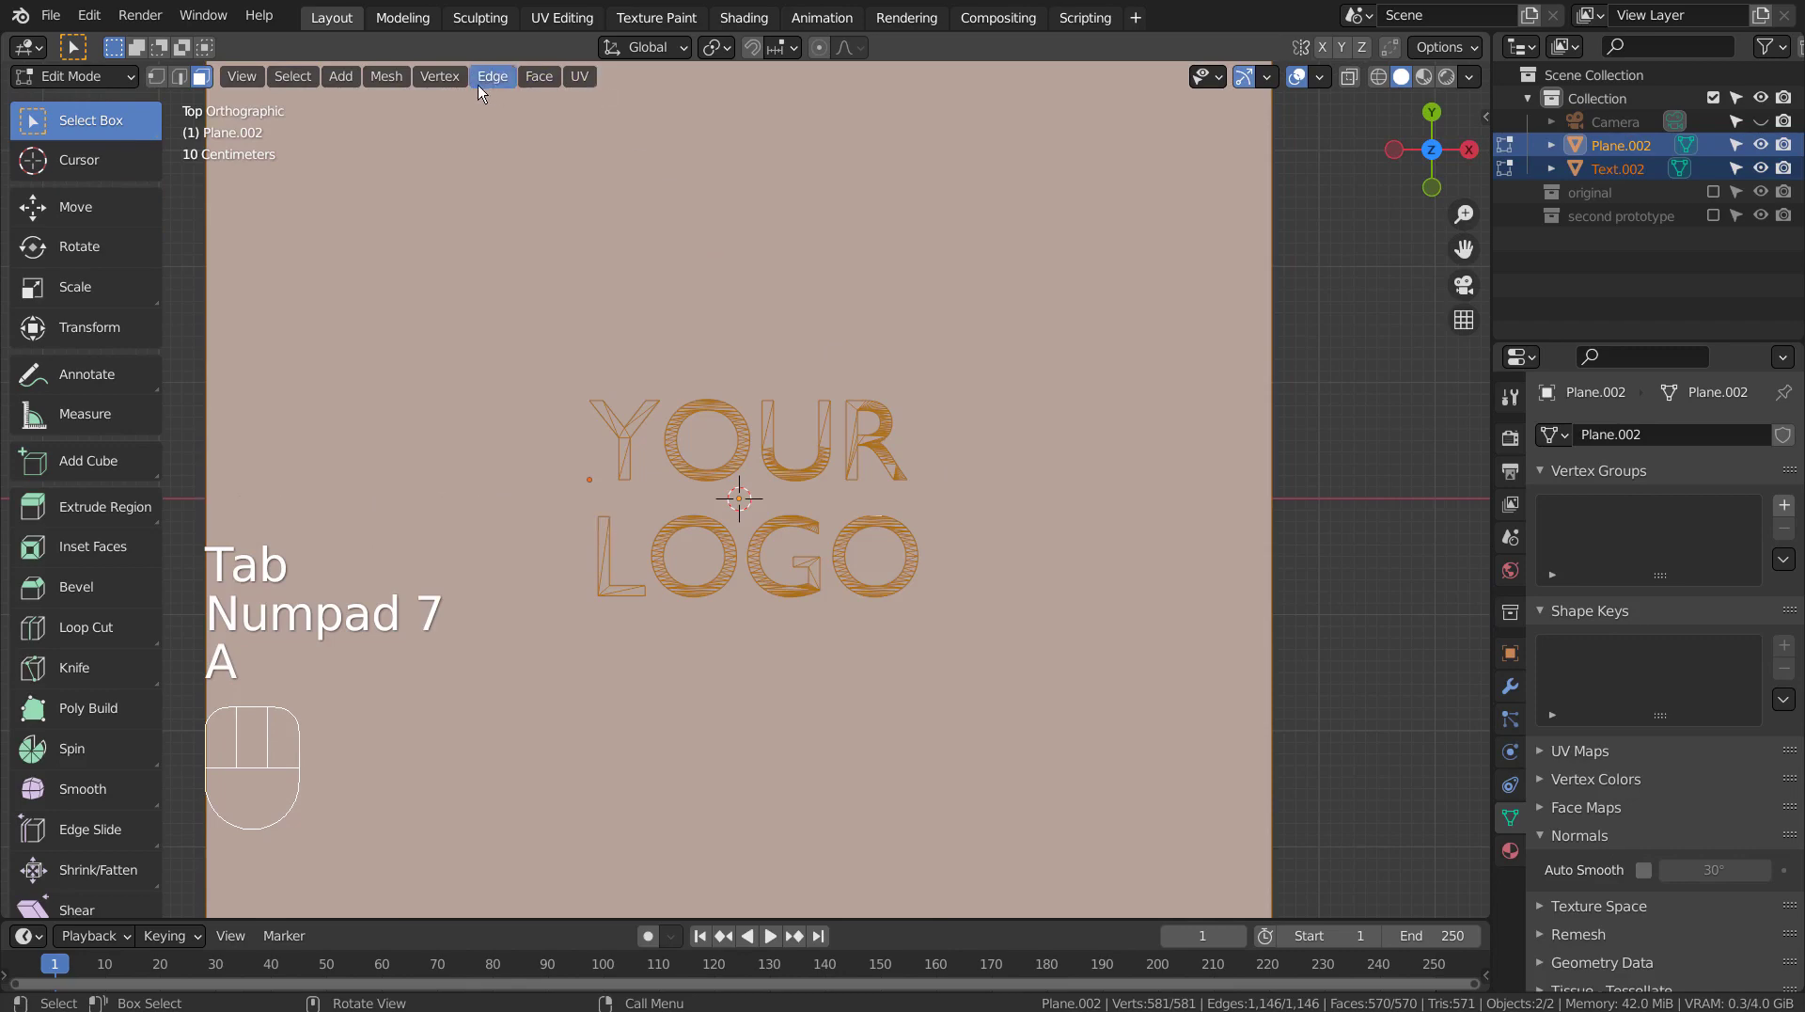
pyautogui.click(395, 79)
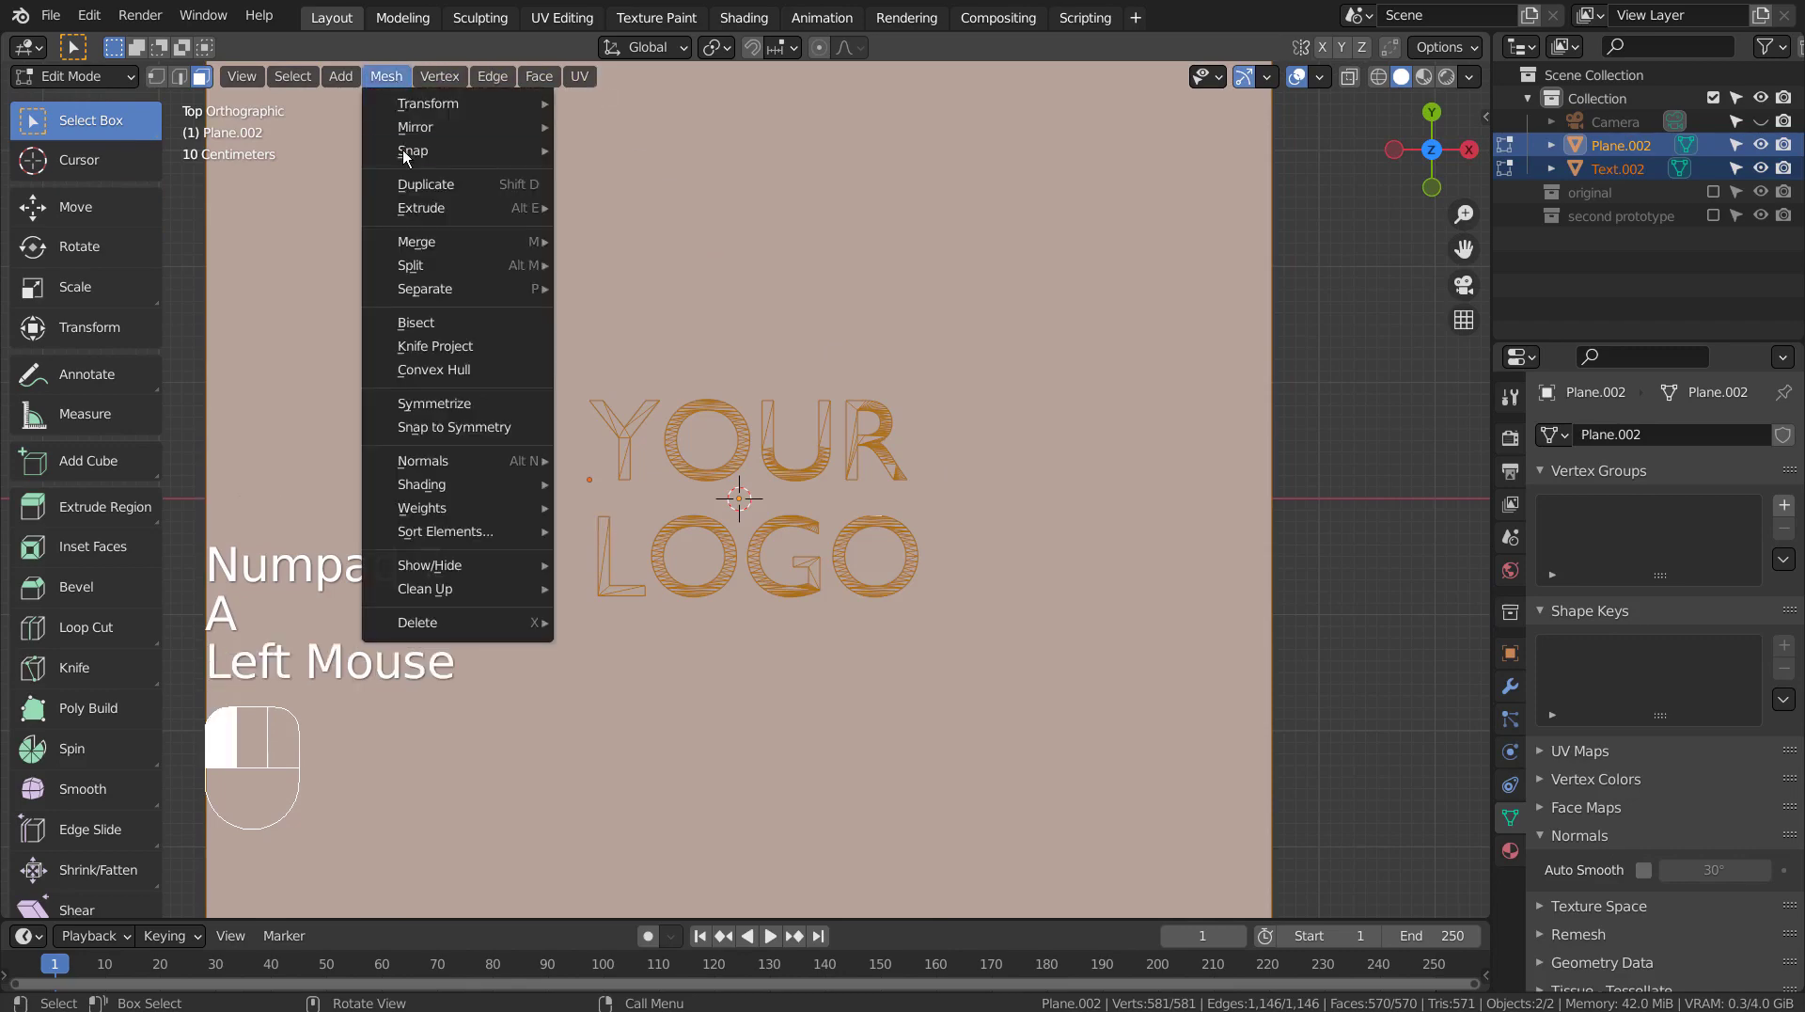
pyautogui.click(439, 344)
pyautogui.moveTo(467, 372); pyautogui.dragTo(692, 336, button='middle')
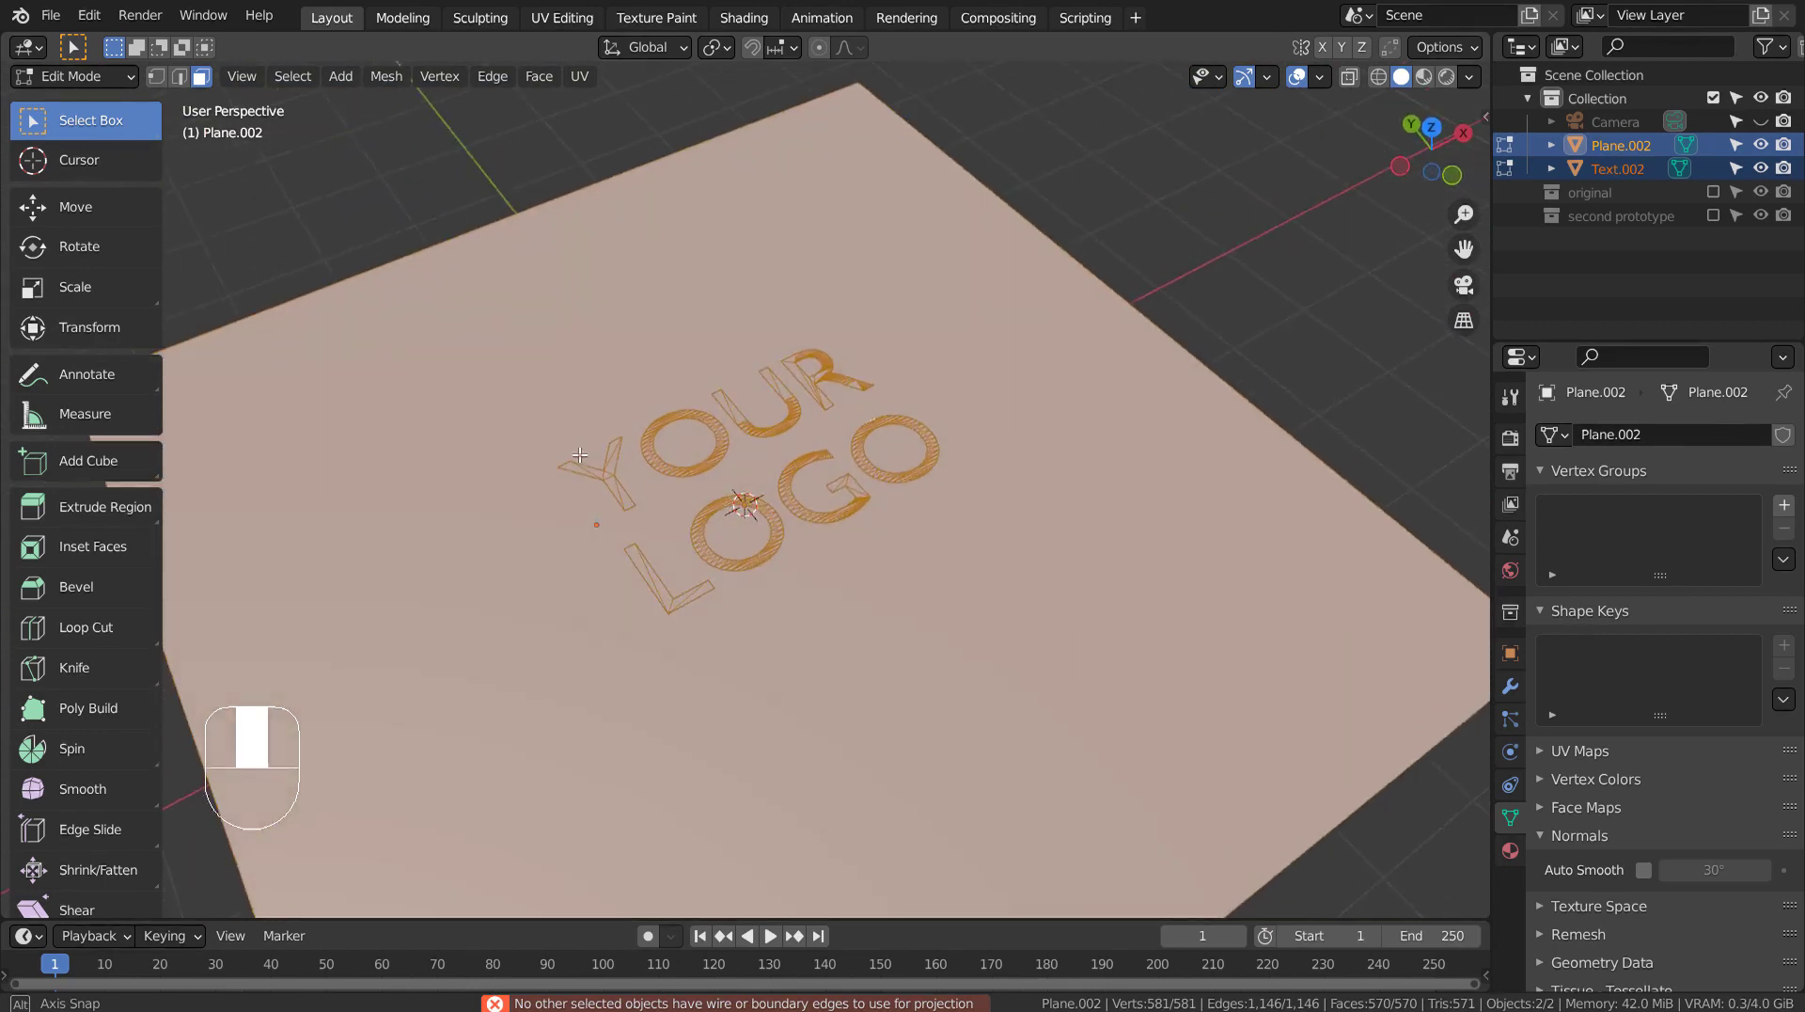
pyautogui.moveTo(683, 352); pyautogui.dragTo(782, 483, button='middle')
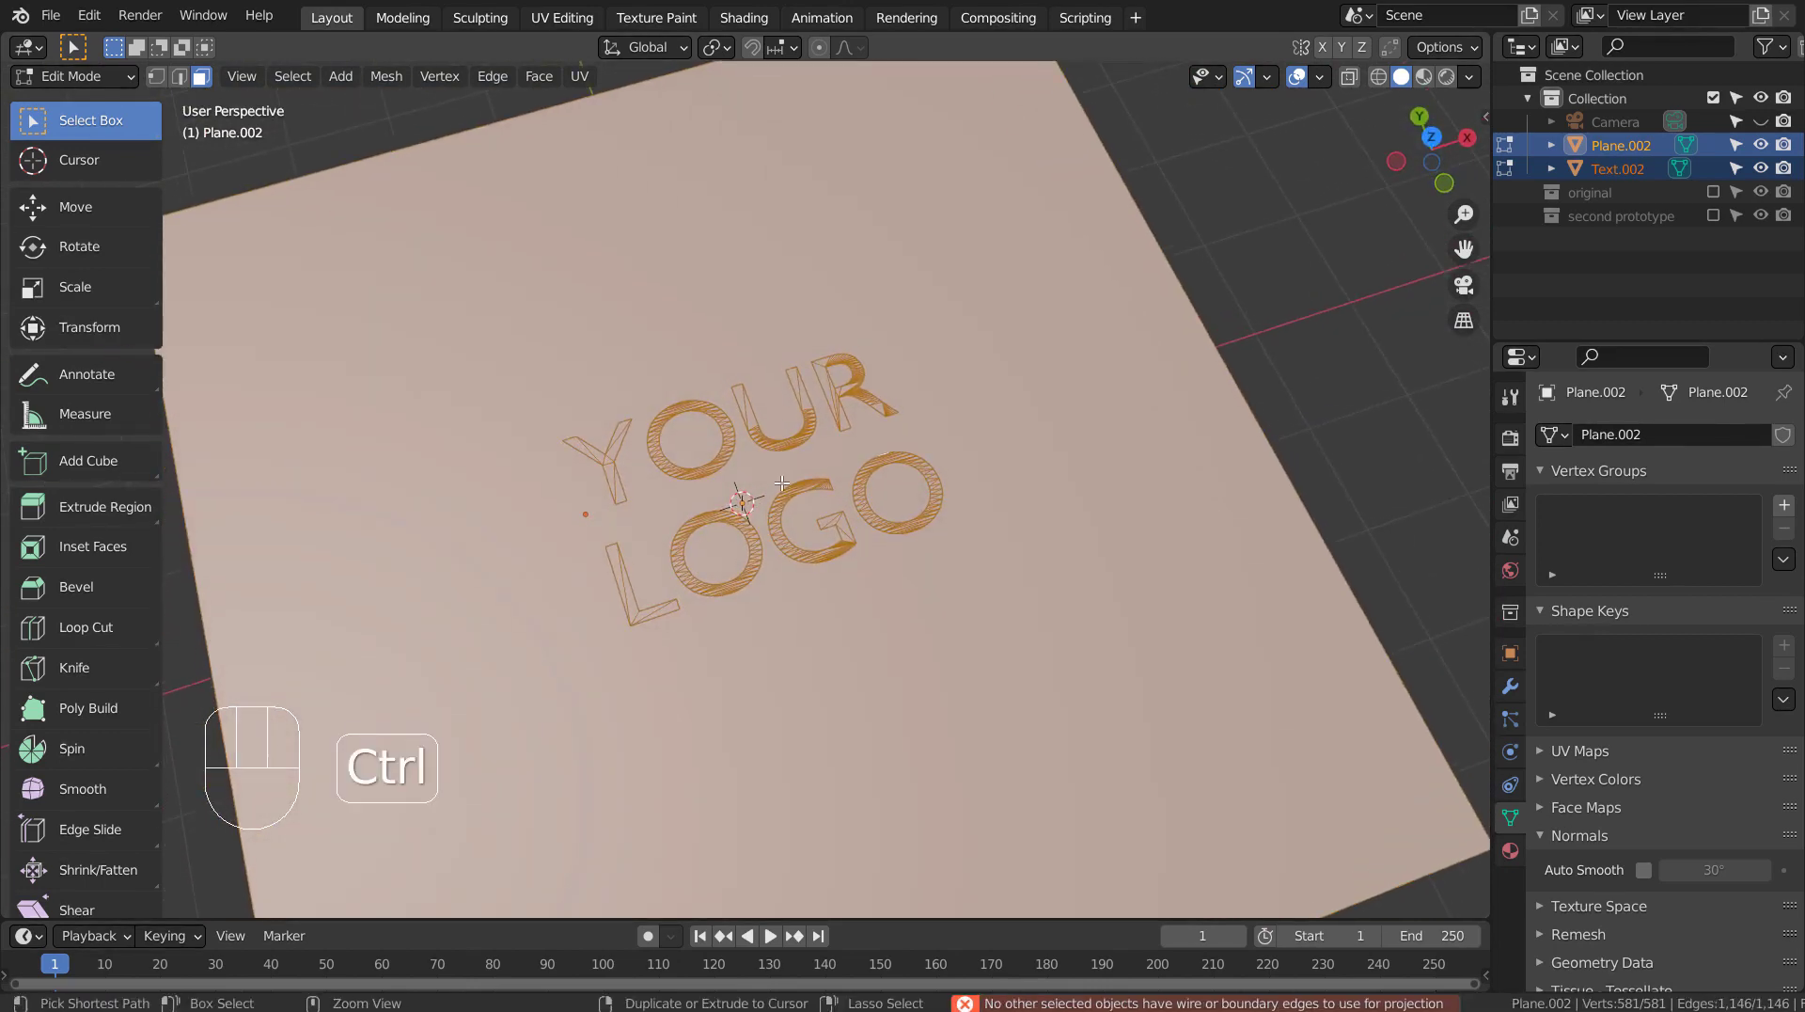
pyautogui.hotkey('ctrl', 'z')
pyautogui.press('Tab')
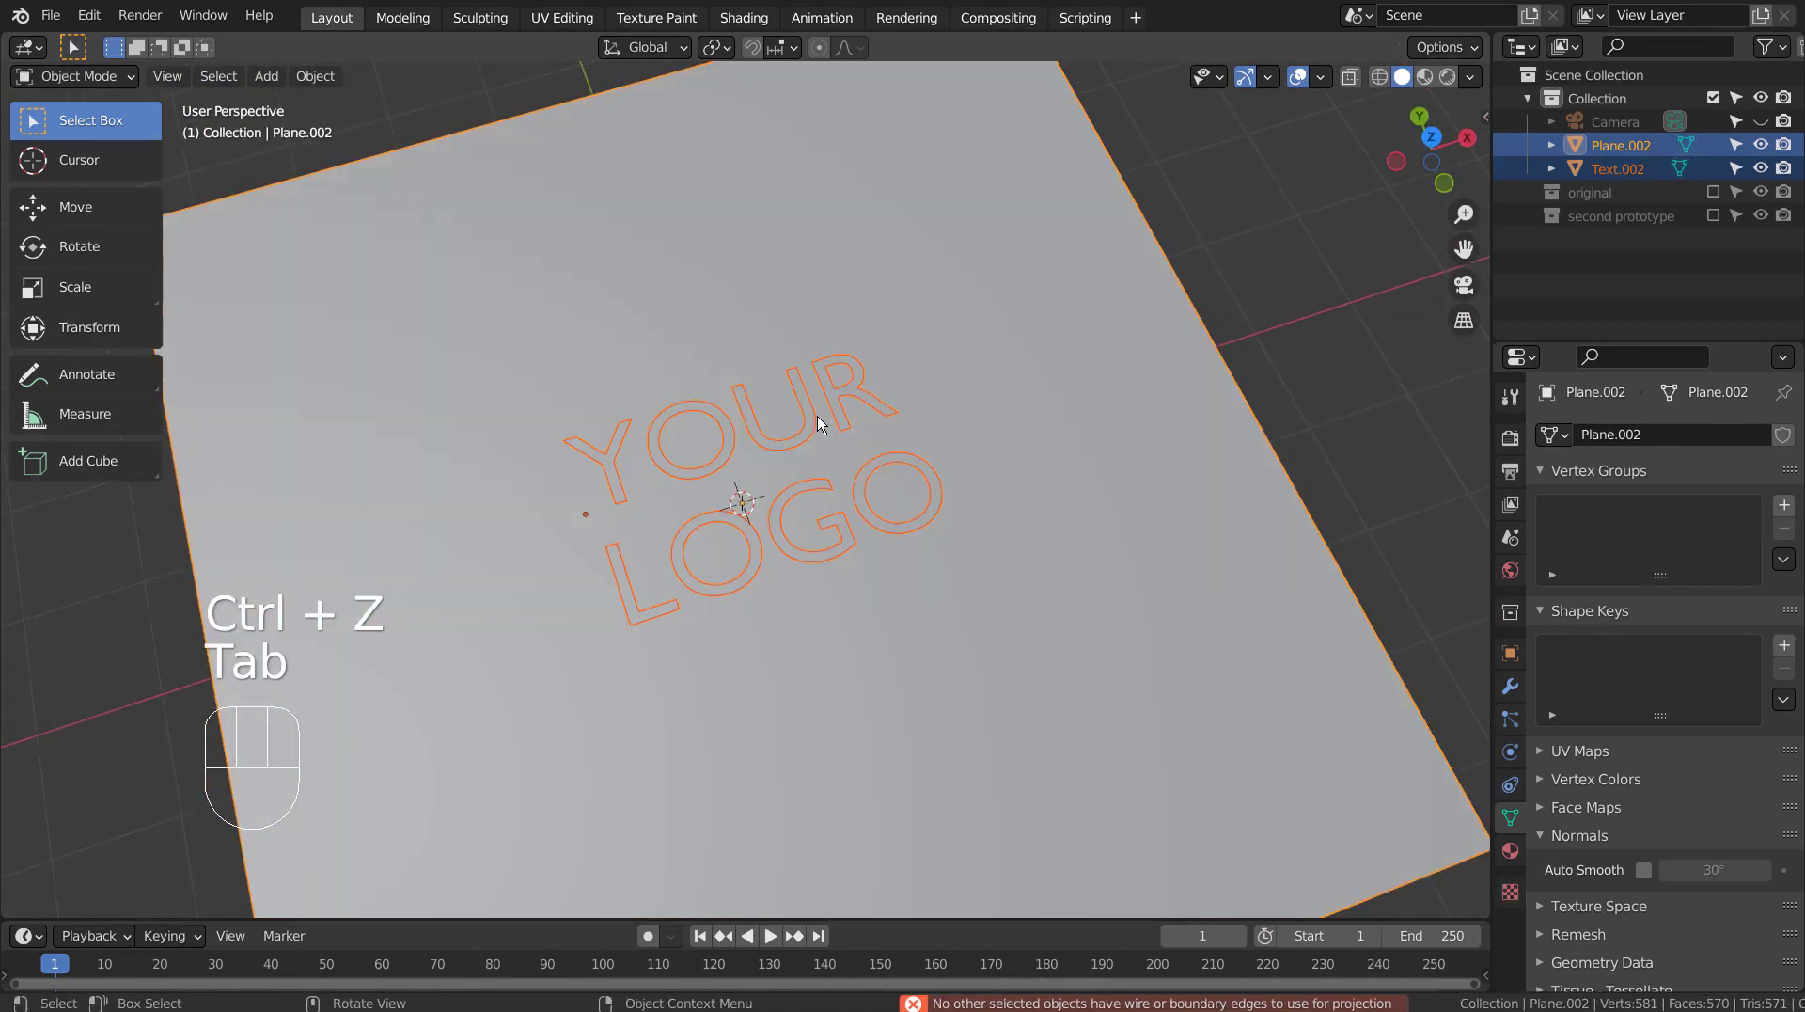
# - Convert the text to a curve, knife-project it onto the plane, then undo the cut
pyautogui.click(817, 418)
pyautogui.rightClick(817, 417)
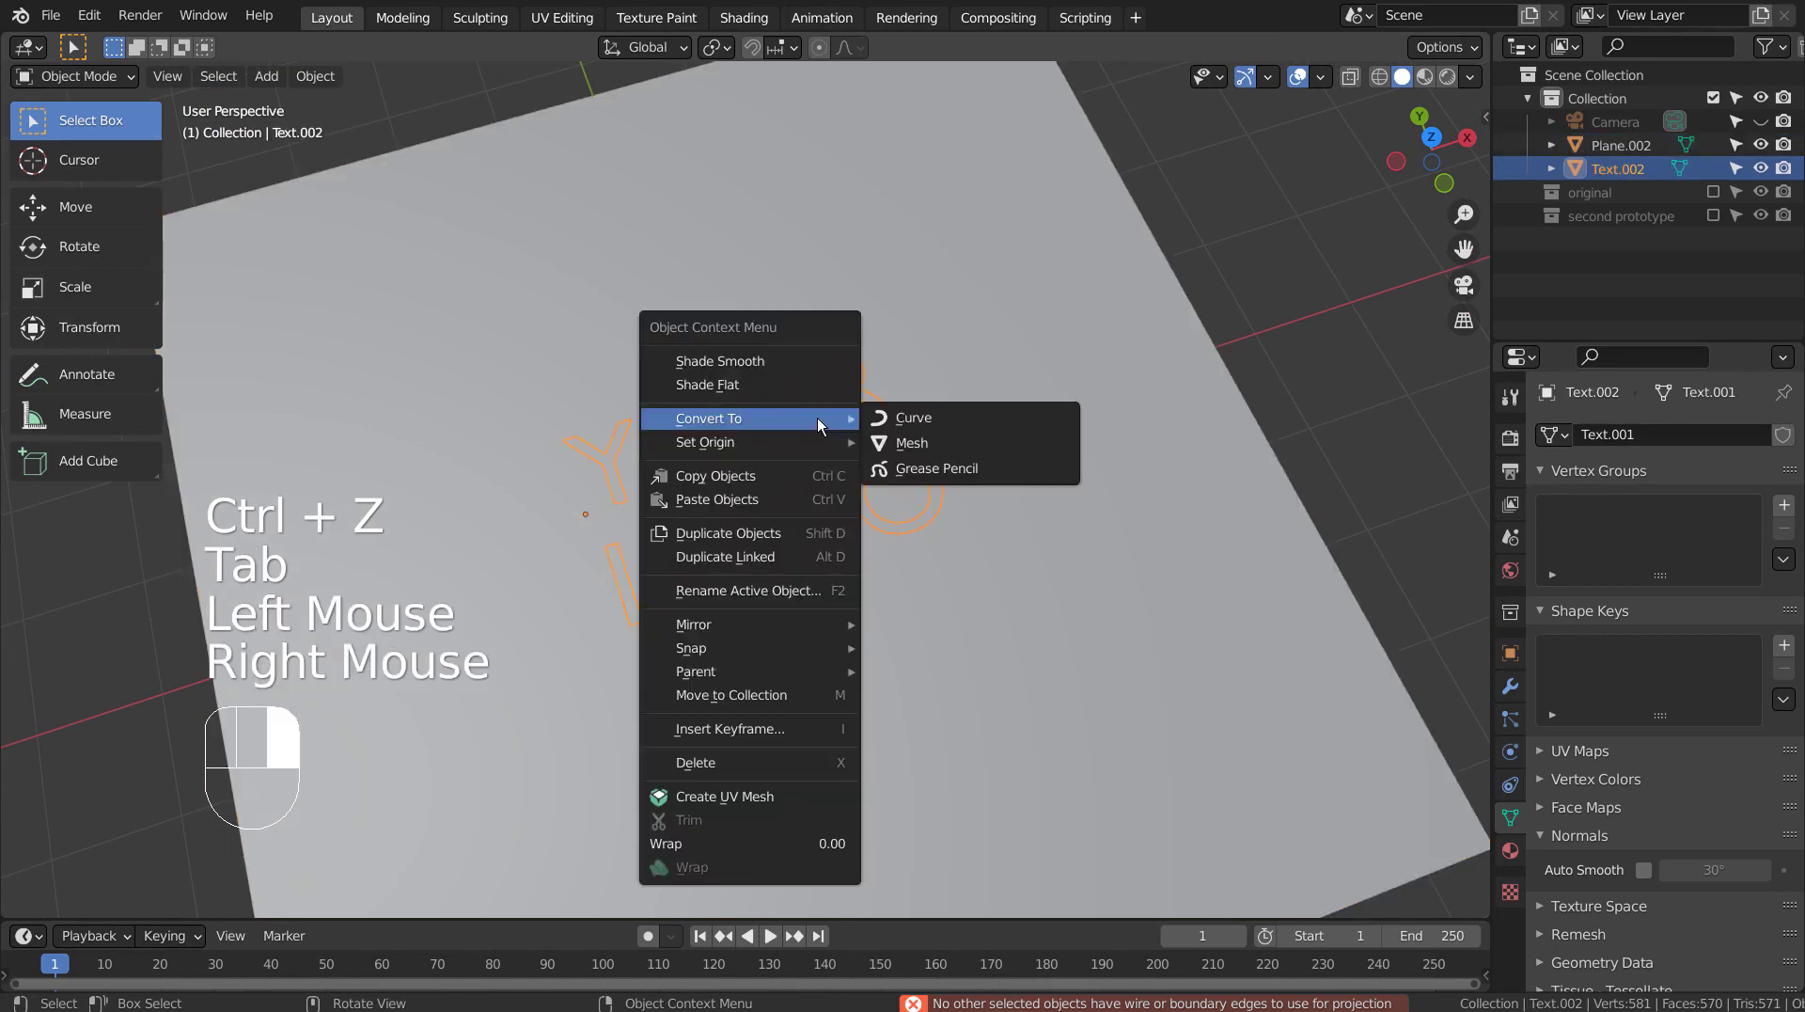
pyautogui.click(903, 423)
pyautogui.keyDown('shift'); pyautogui.click(1058, 368); pyautogui.keyUp('shift')
pyautogui.press('Tab')
pyautogui.press('KP_7')
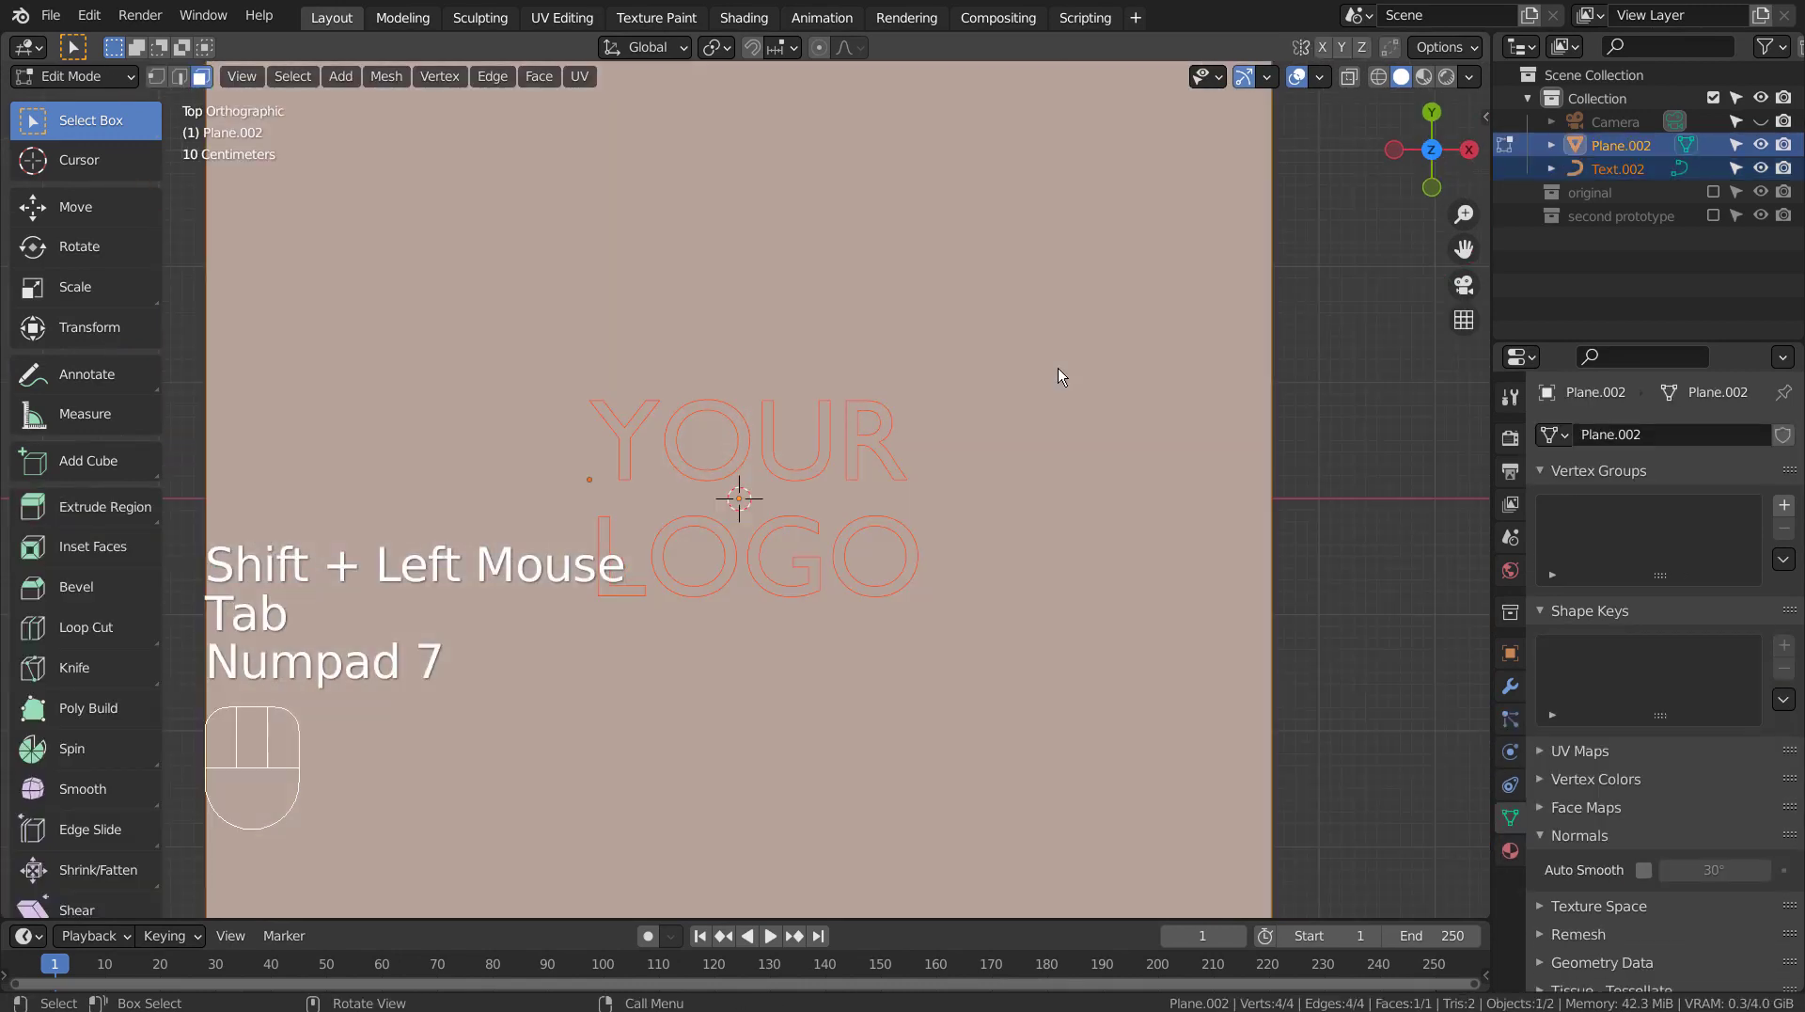
pyautogui.click(396, 82)
pyautogui.click(443, 346)
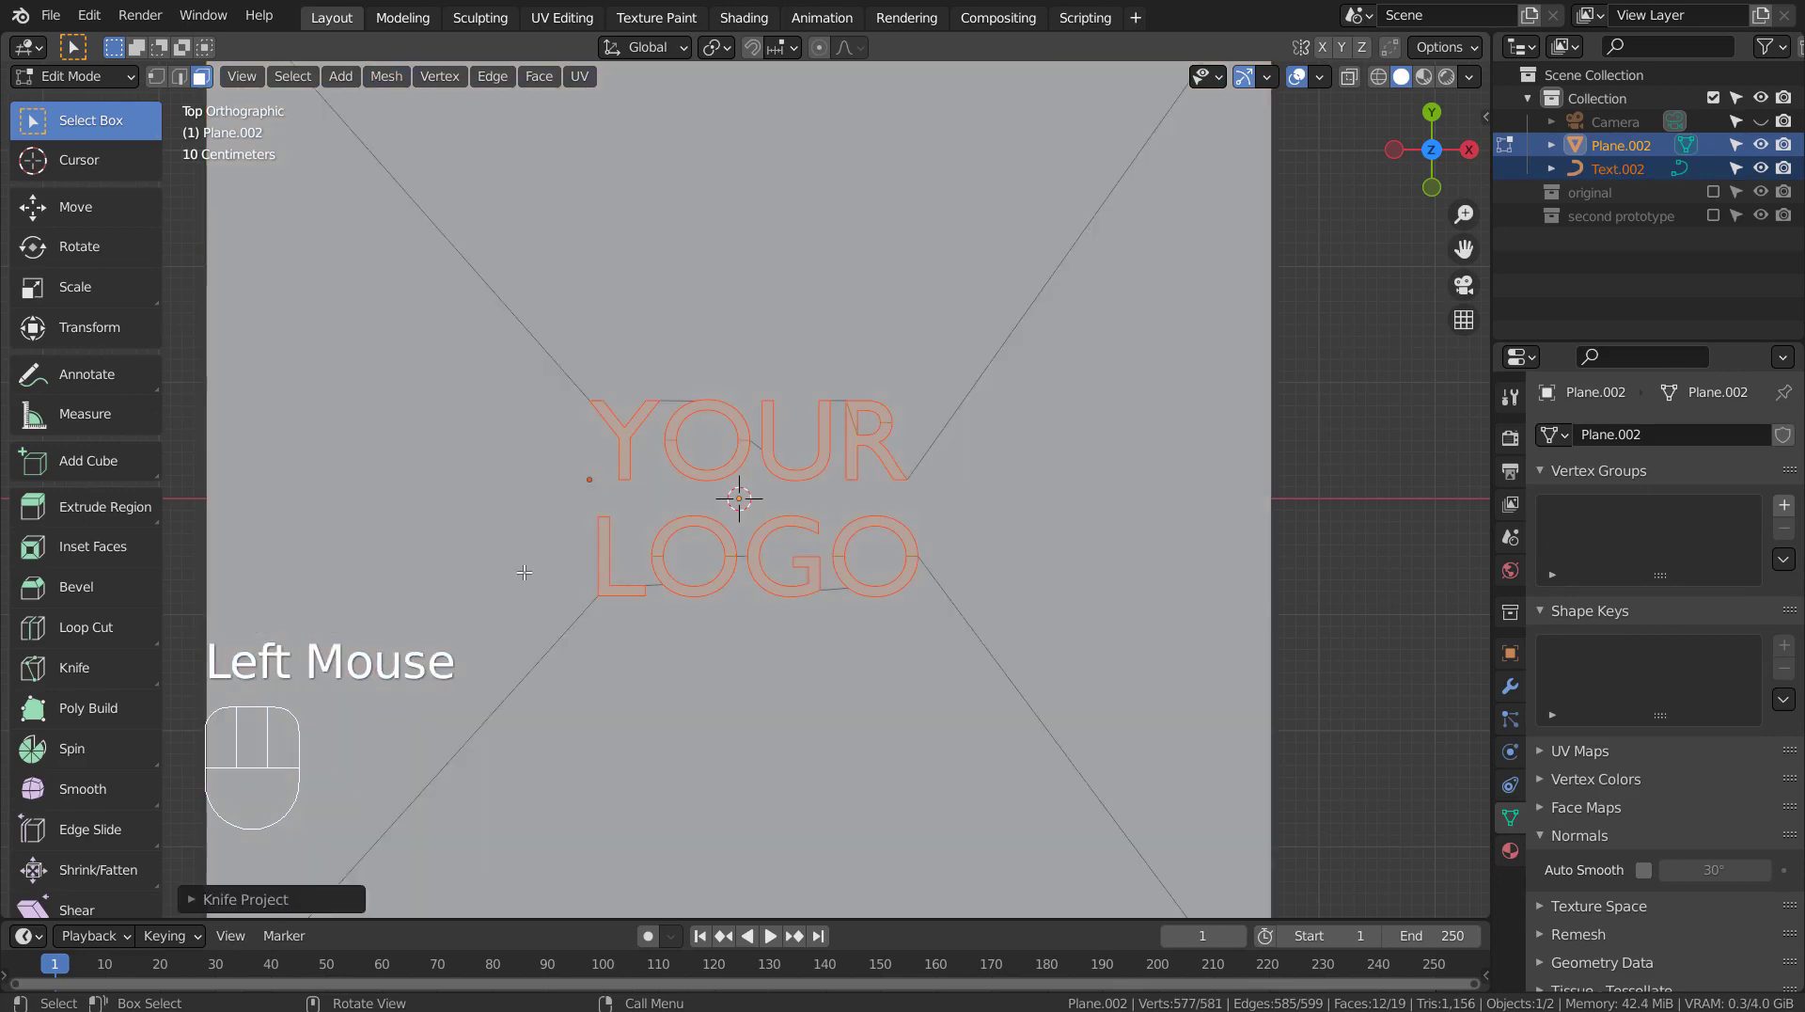
pyautogui.moveTo(446, 353); pyautogui.dragTo(859, 492, button='middle')
pyautogui.hotkey('ctrl', 'z')
pyautogui.hotkey('ctrl', 'z')
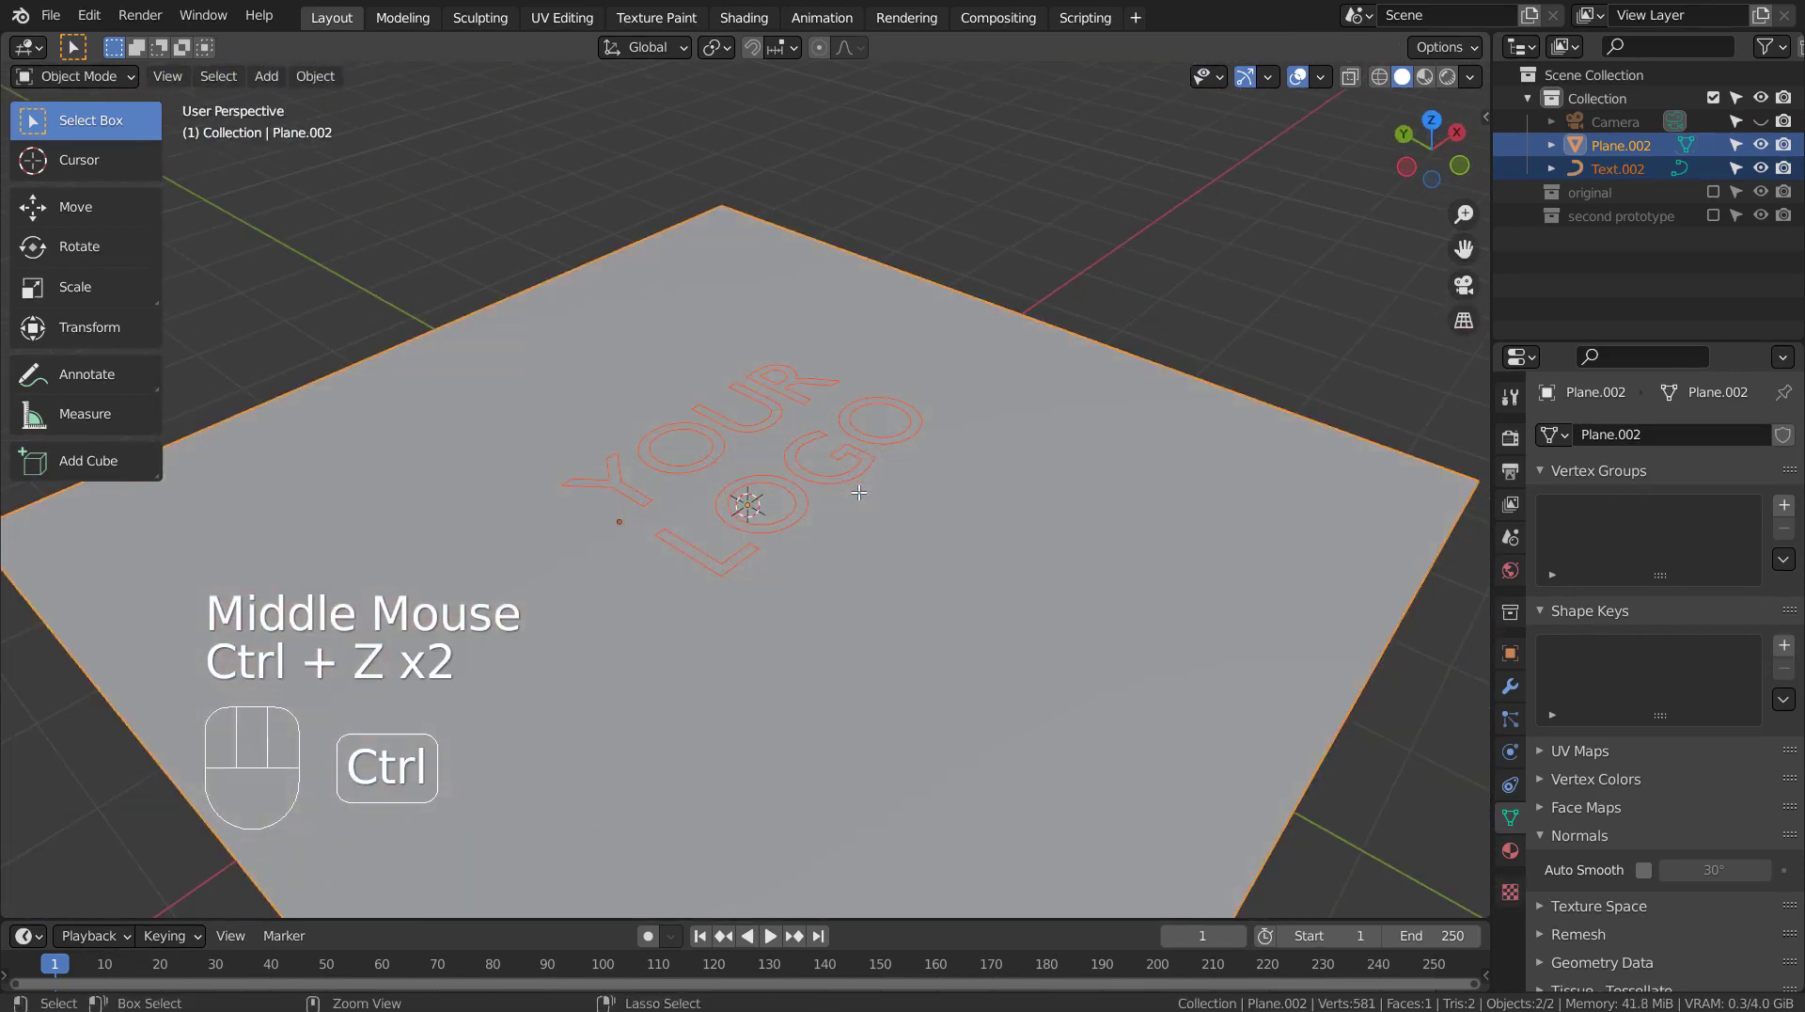
# - Convert the YOUR LOGO text back into a mesh
pyautogui.click(867, 453)
pyautogui.rightClick(866, 454)
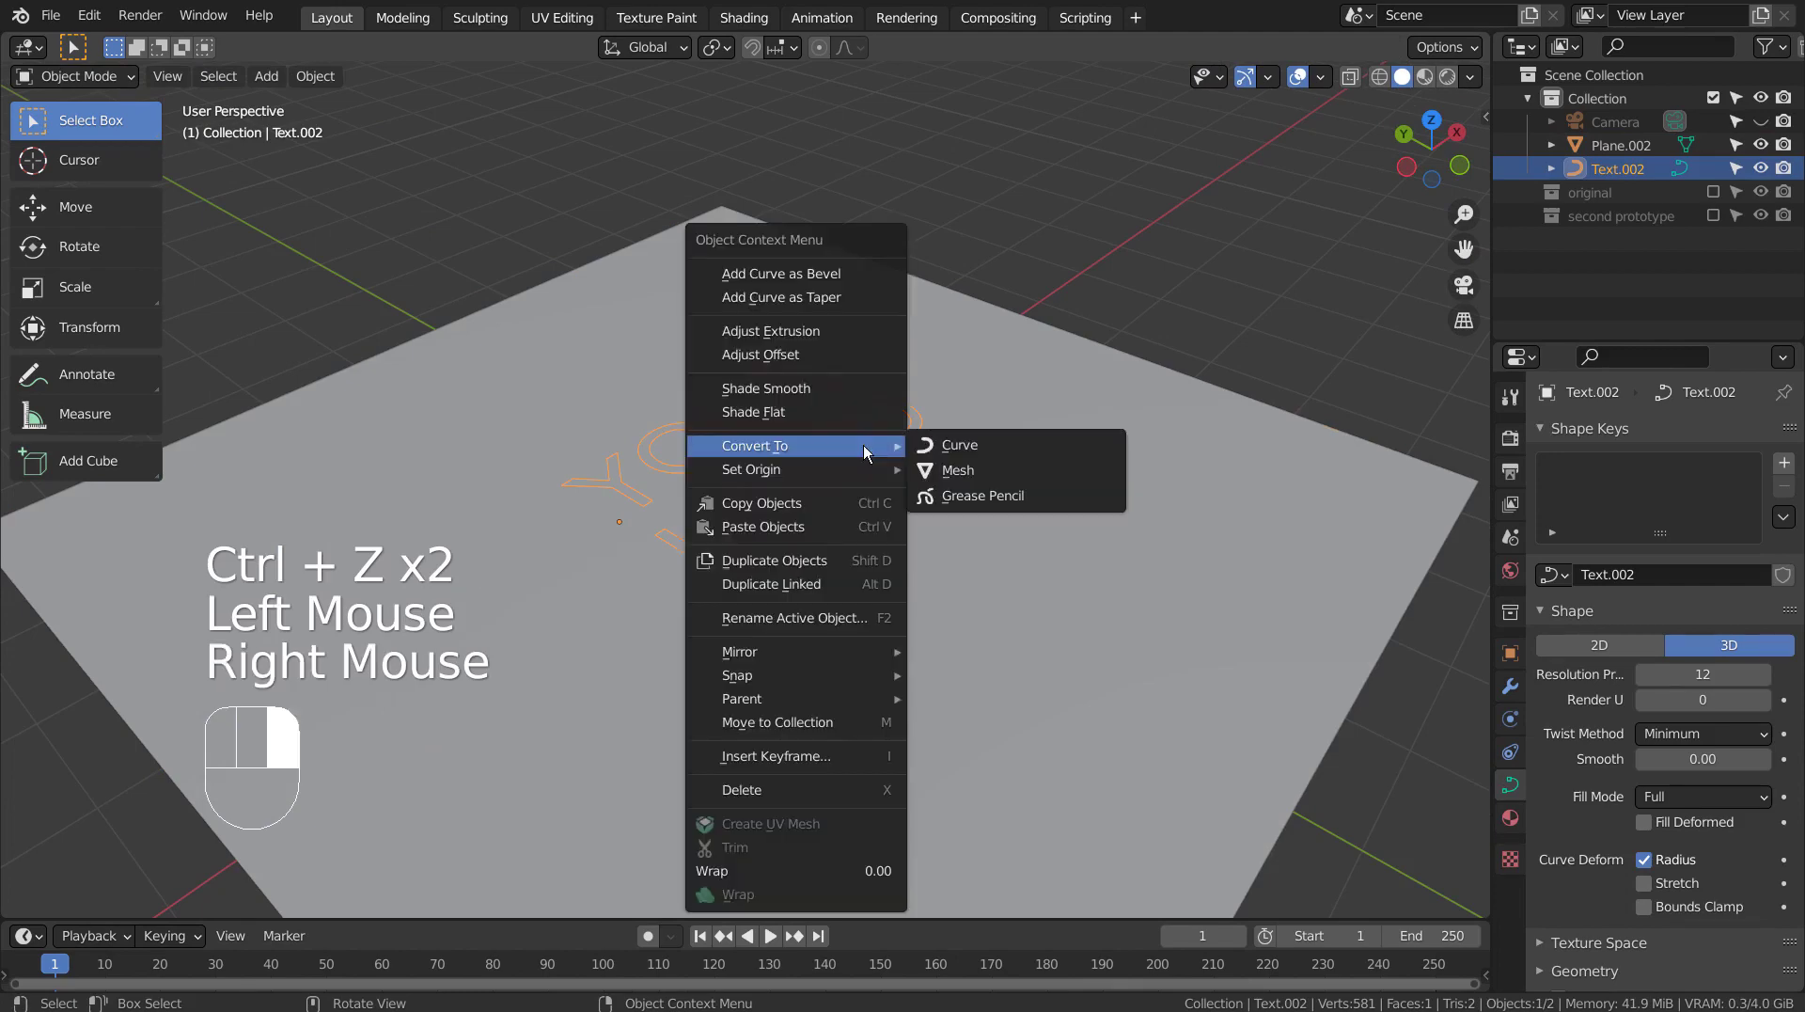
pyautogui.click(1025, 467)
pyautogui.moveTo(1027, 426)
pyautogui.mouseDown(button='middle')
pyautogui.moveTo(861, 555)
pyautogui.moveTo(991, 468)
pyautogui.mouseUp(button='middle')
pyautogui.press('KP_7')
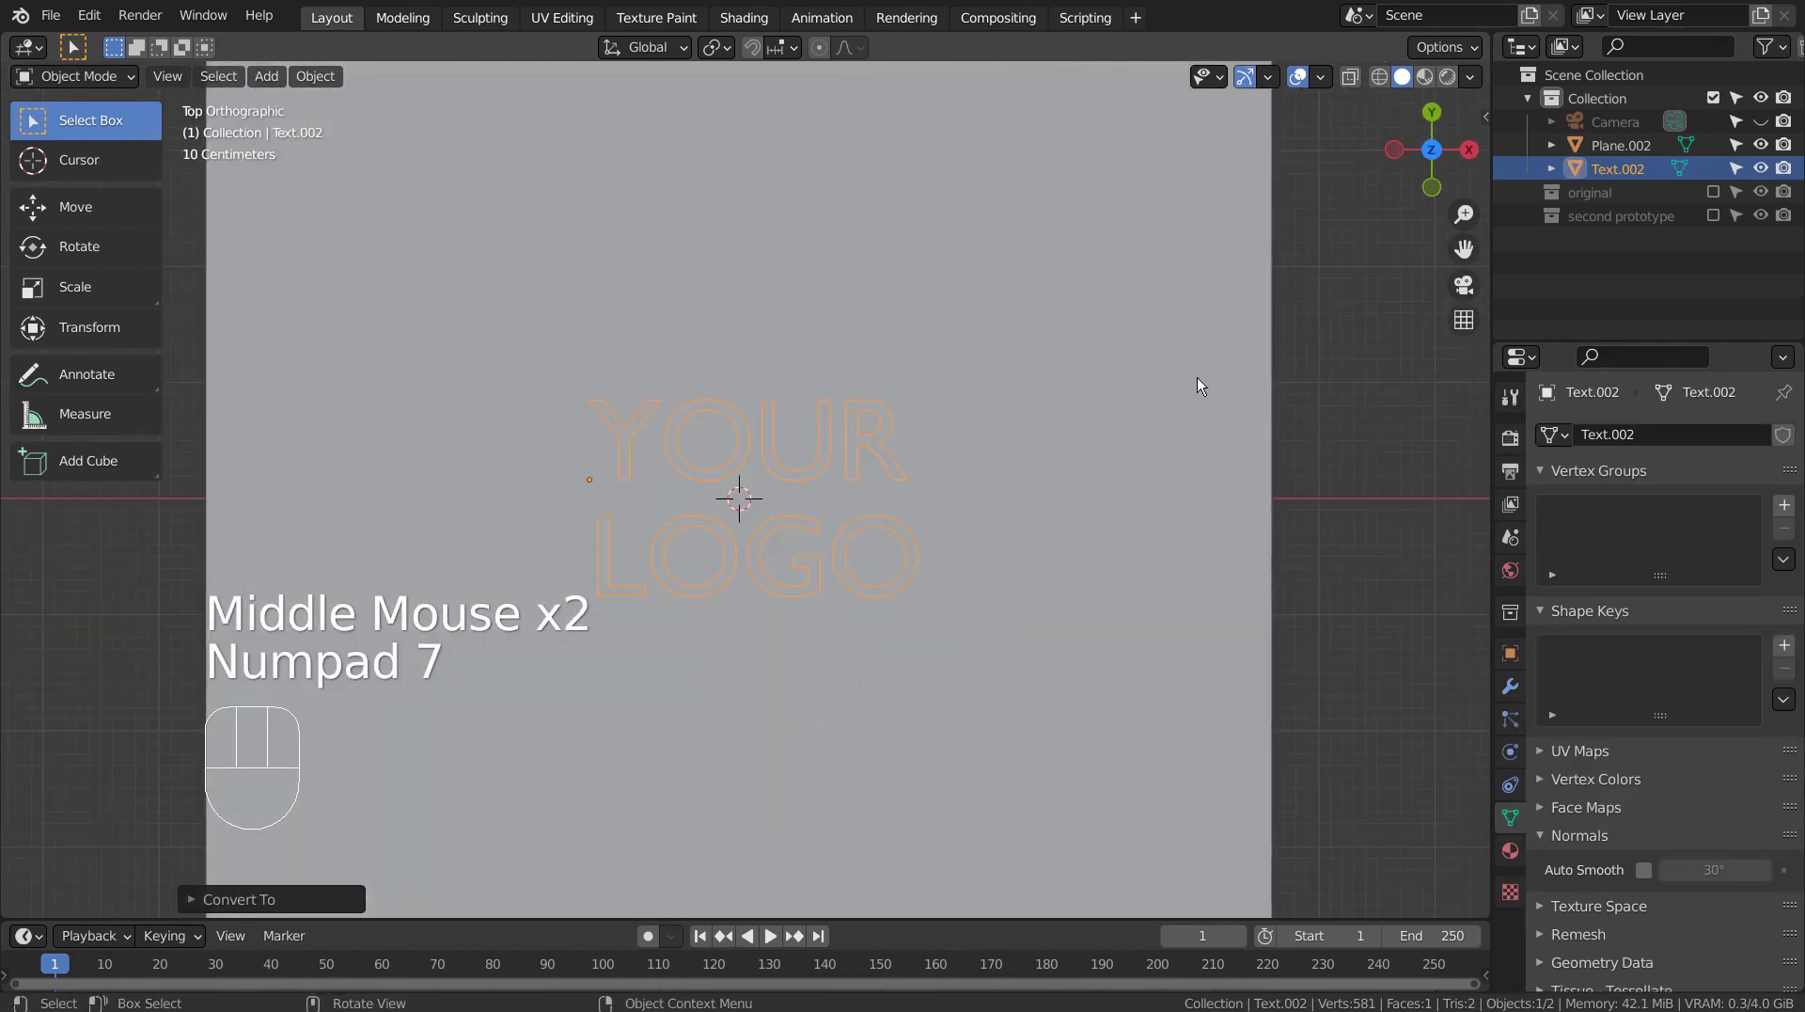
pyautogui.click(1198, 376)
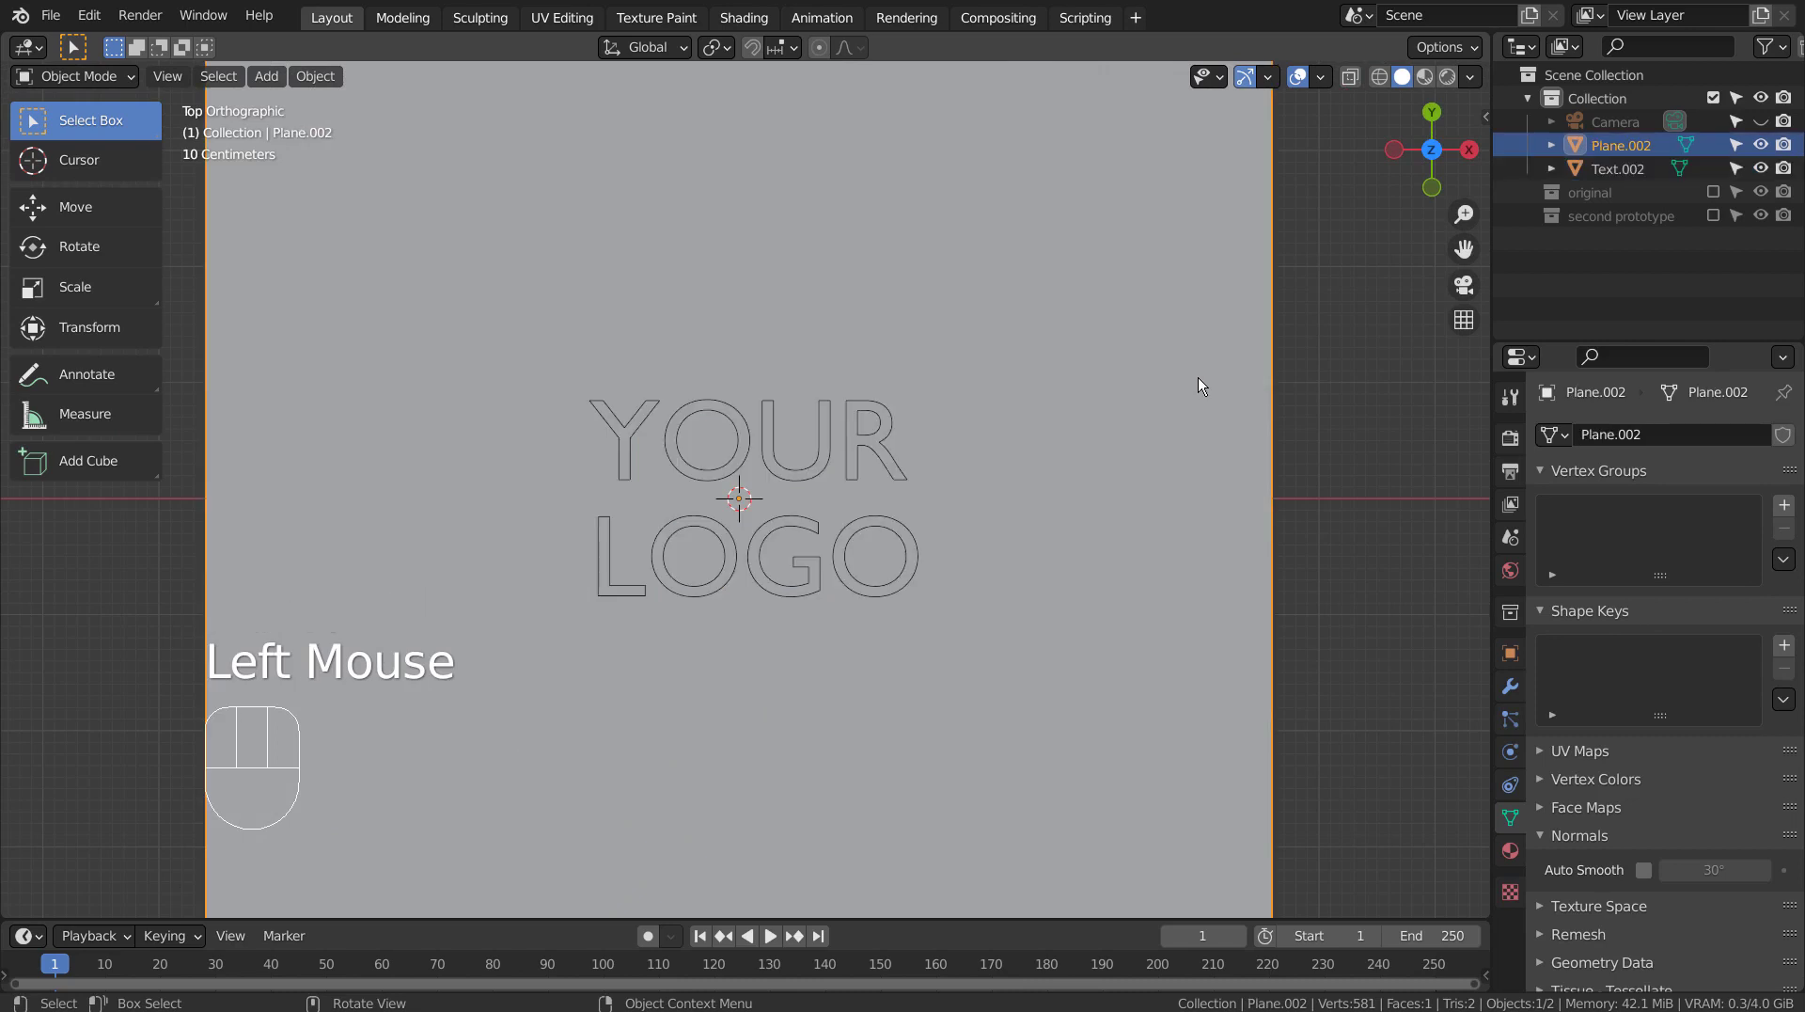
pyautogui.press('Tab')
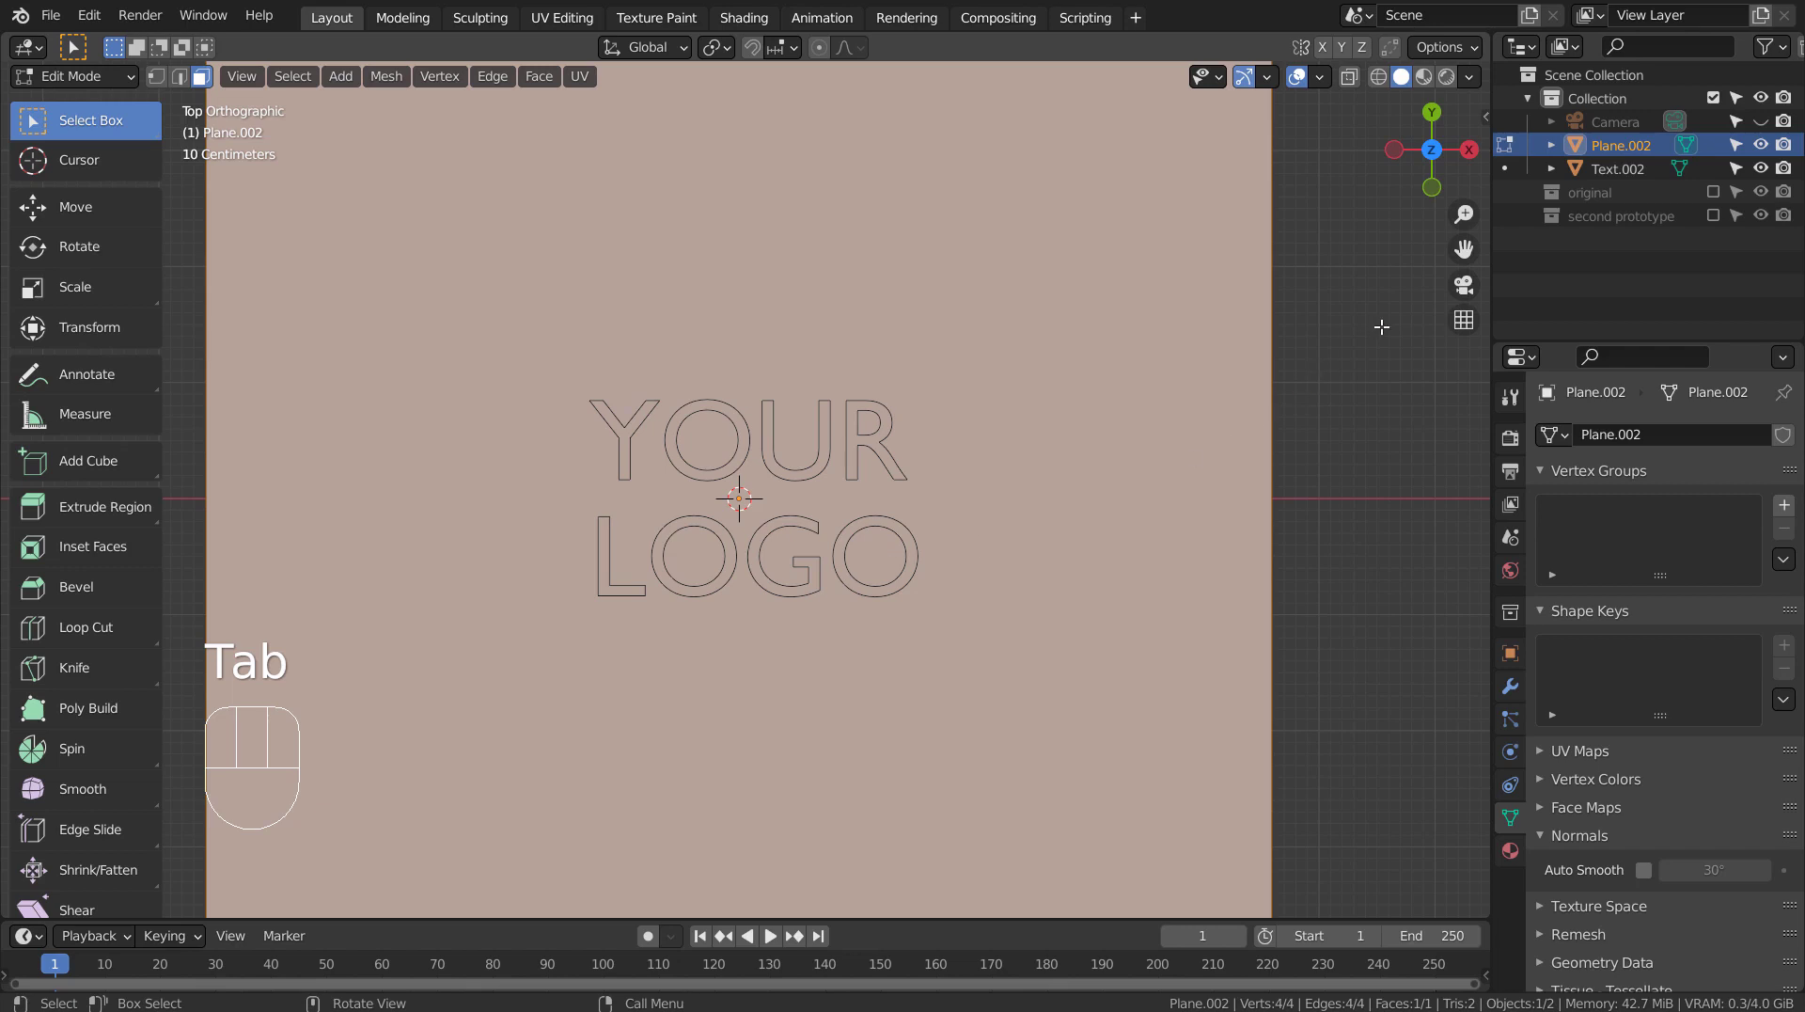
pyautogui.keyDown('ctrl'); pyautogui.click(1619, 169); pyautogui.keyUp('ctrl')
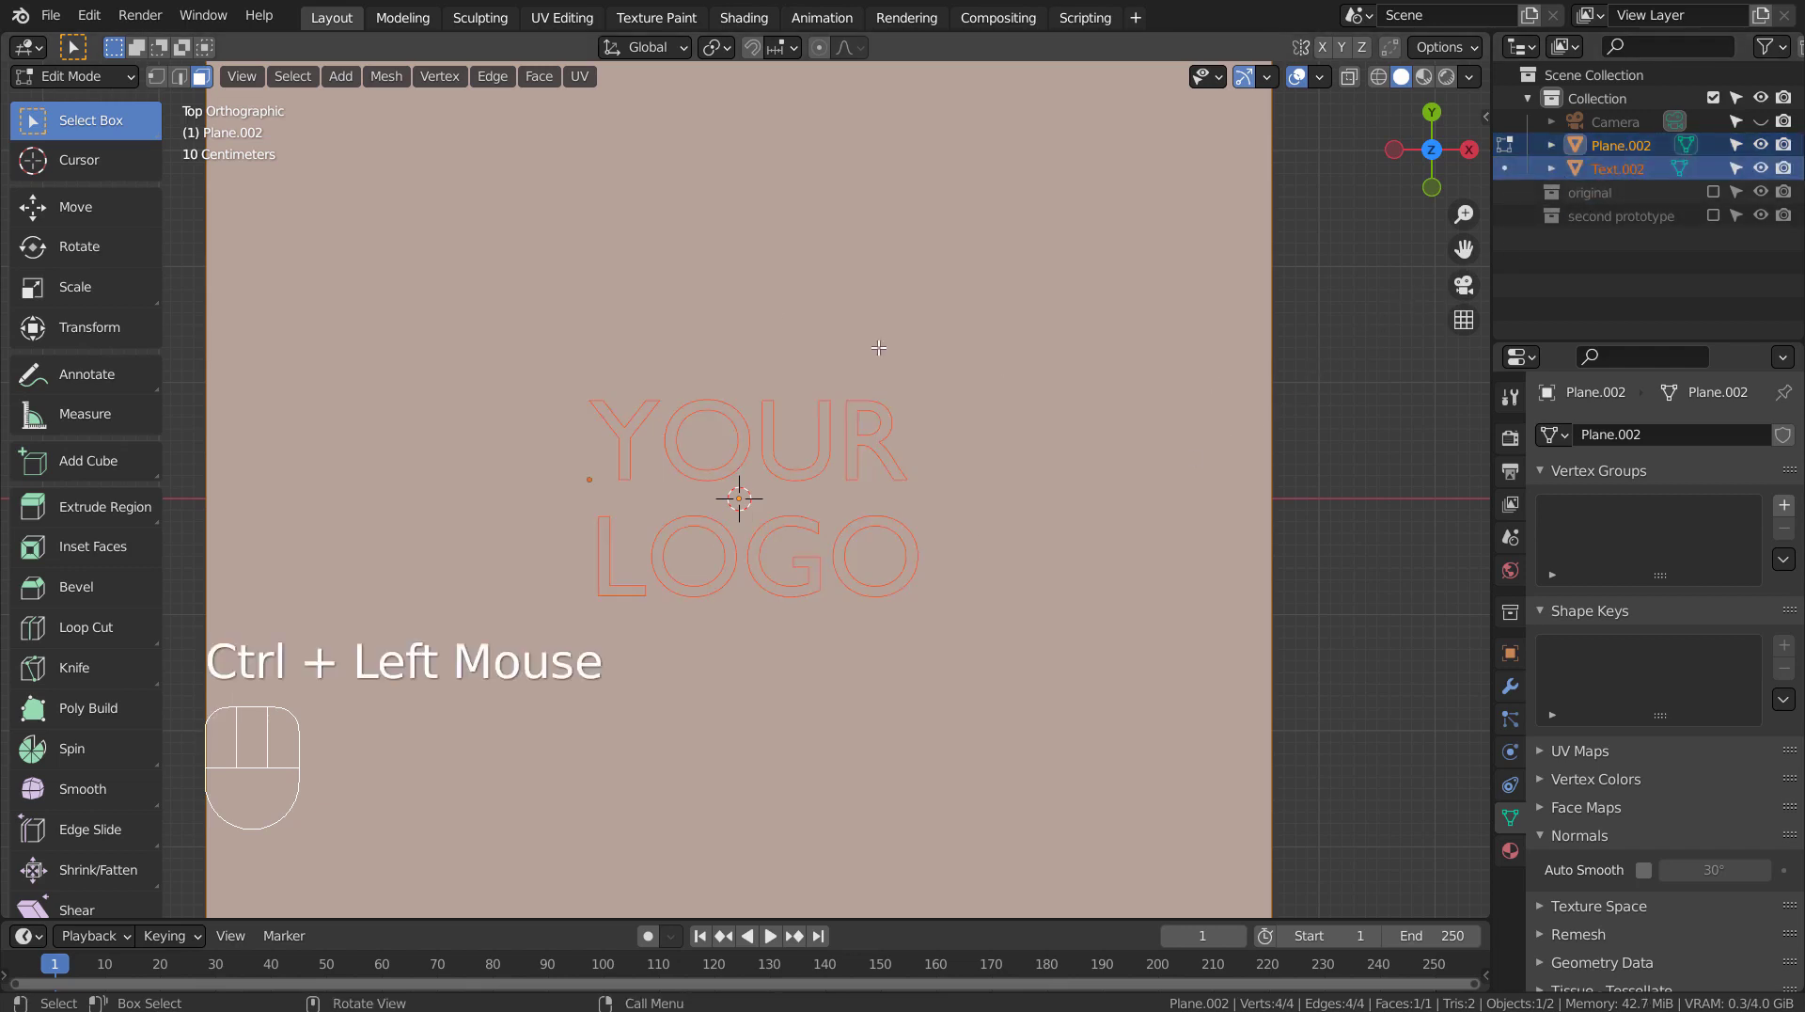
pyautogui.click(386, 80)
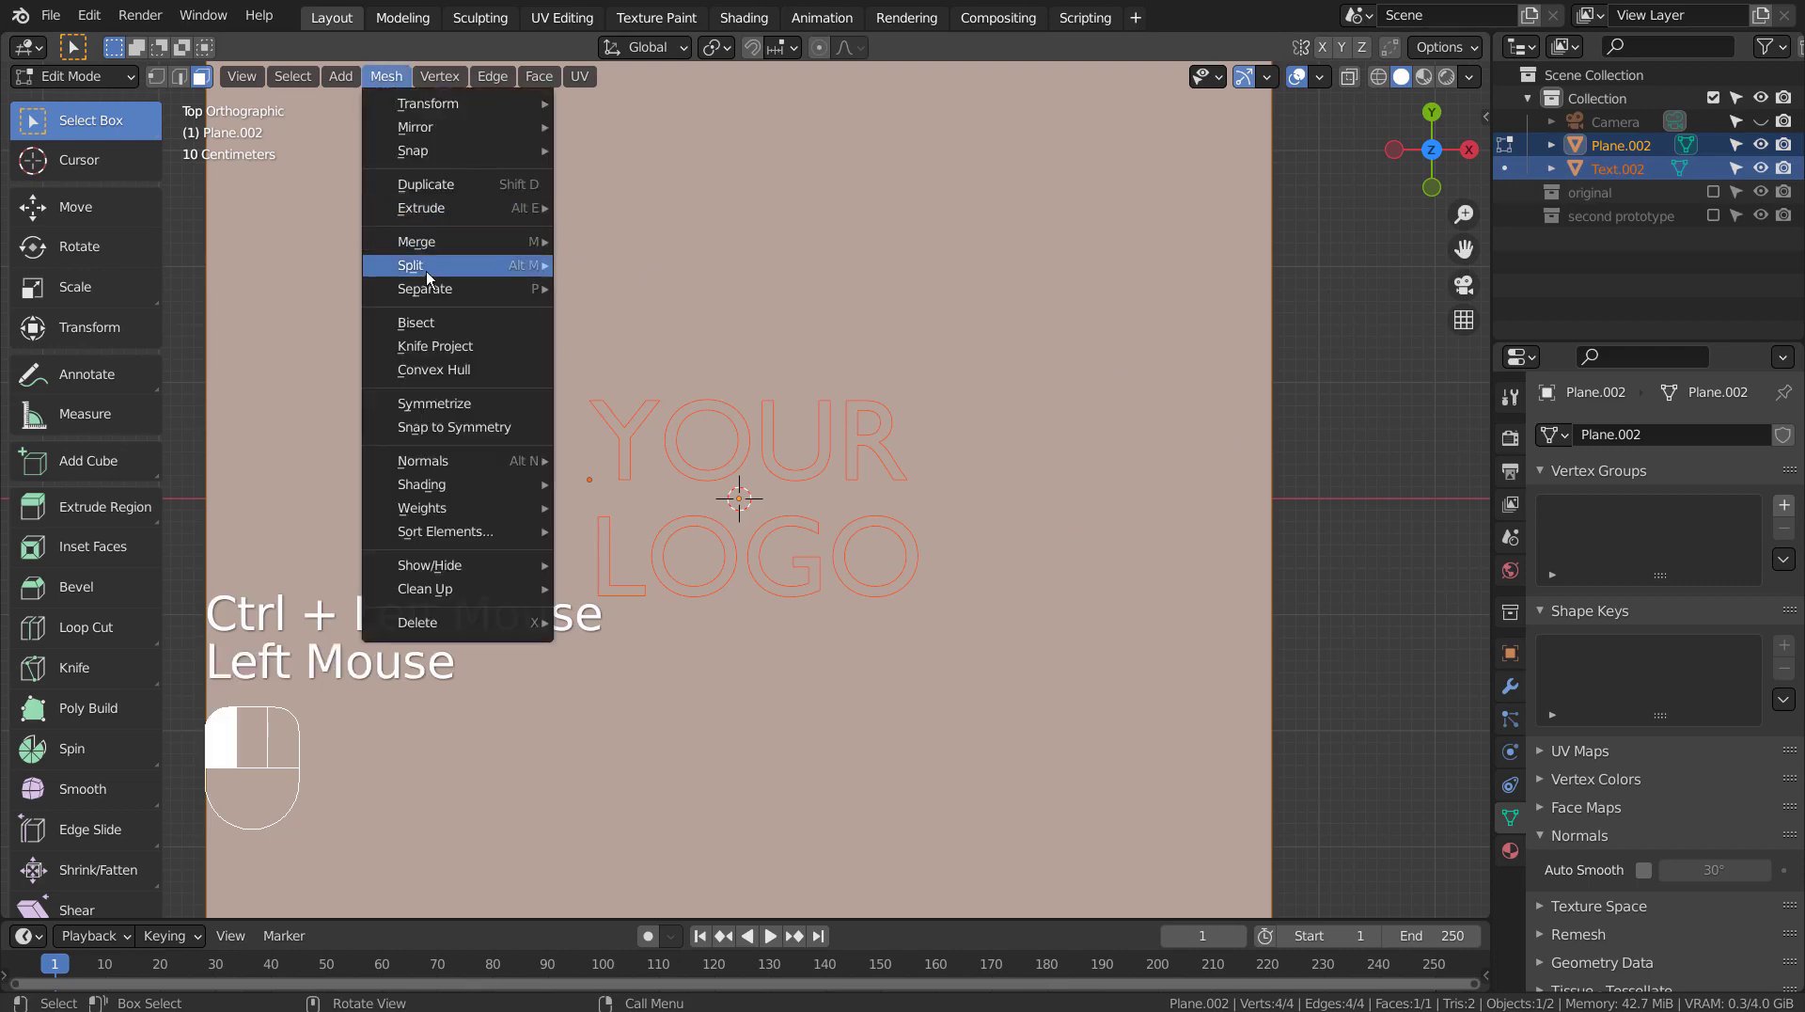
pyautogui.click(438, 346)
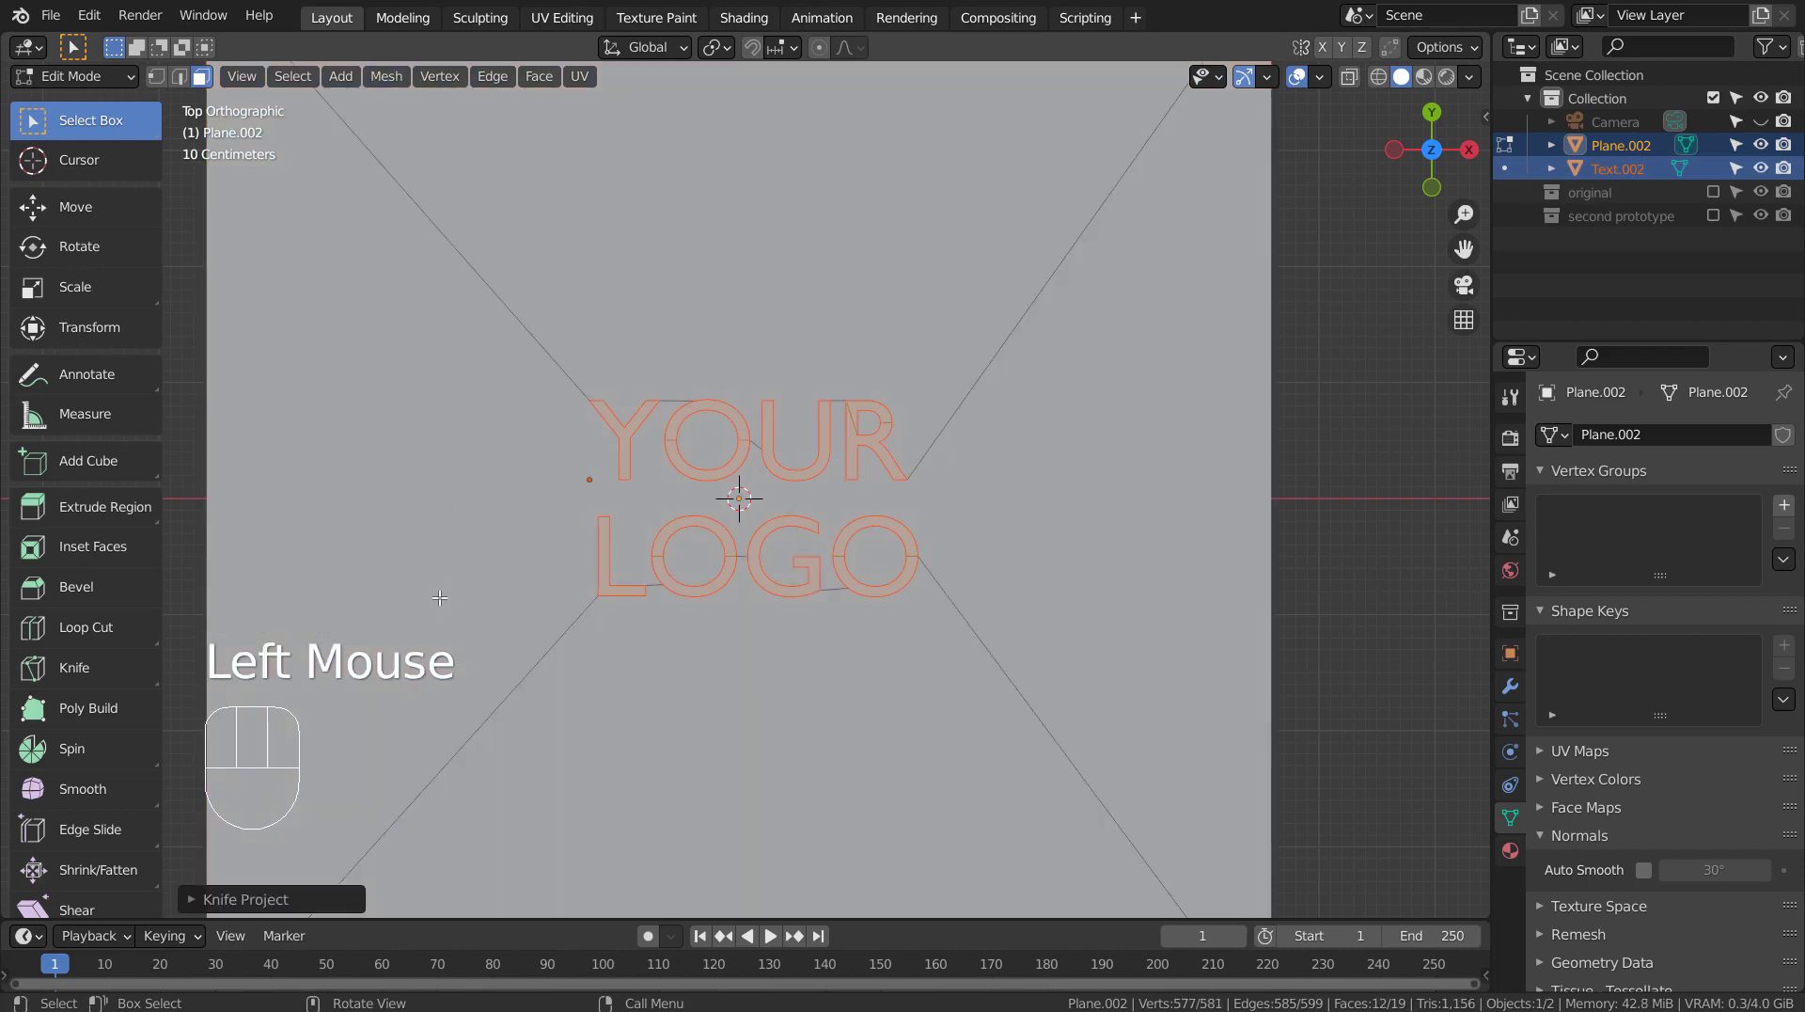
pyautogui.moveTo(440, 600); pyautogui.dragTo(1464, 584, button='middle')
pyautogui.hotkey('ctrl', 'z')
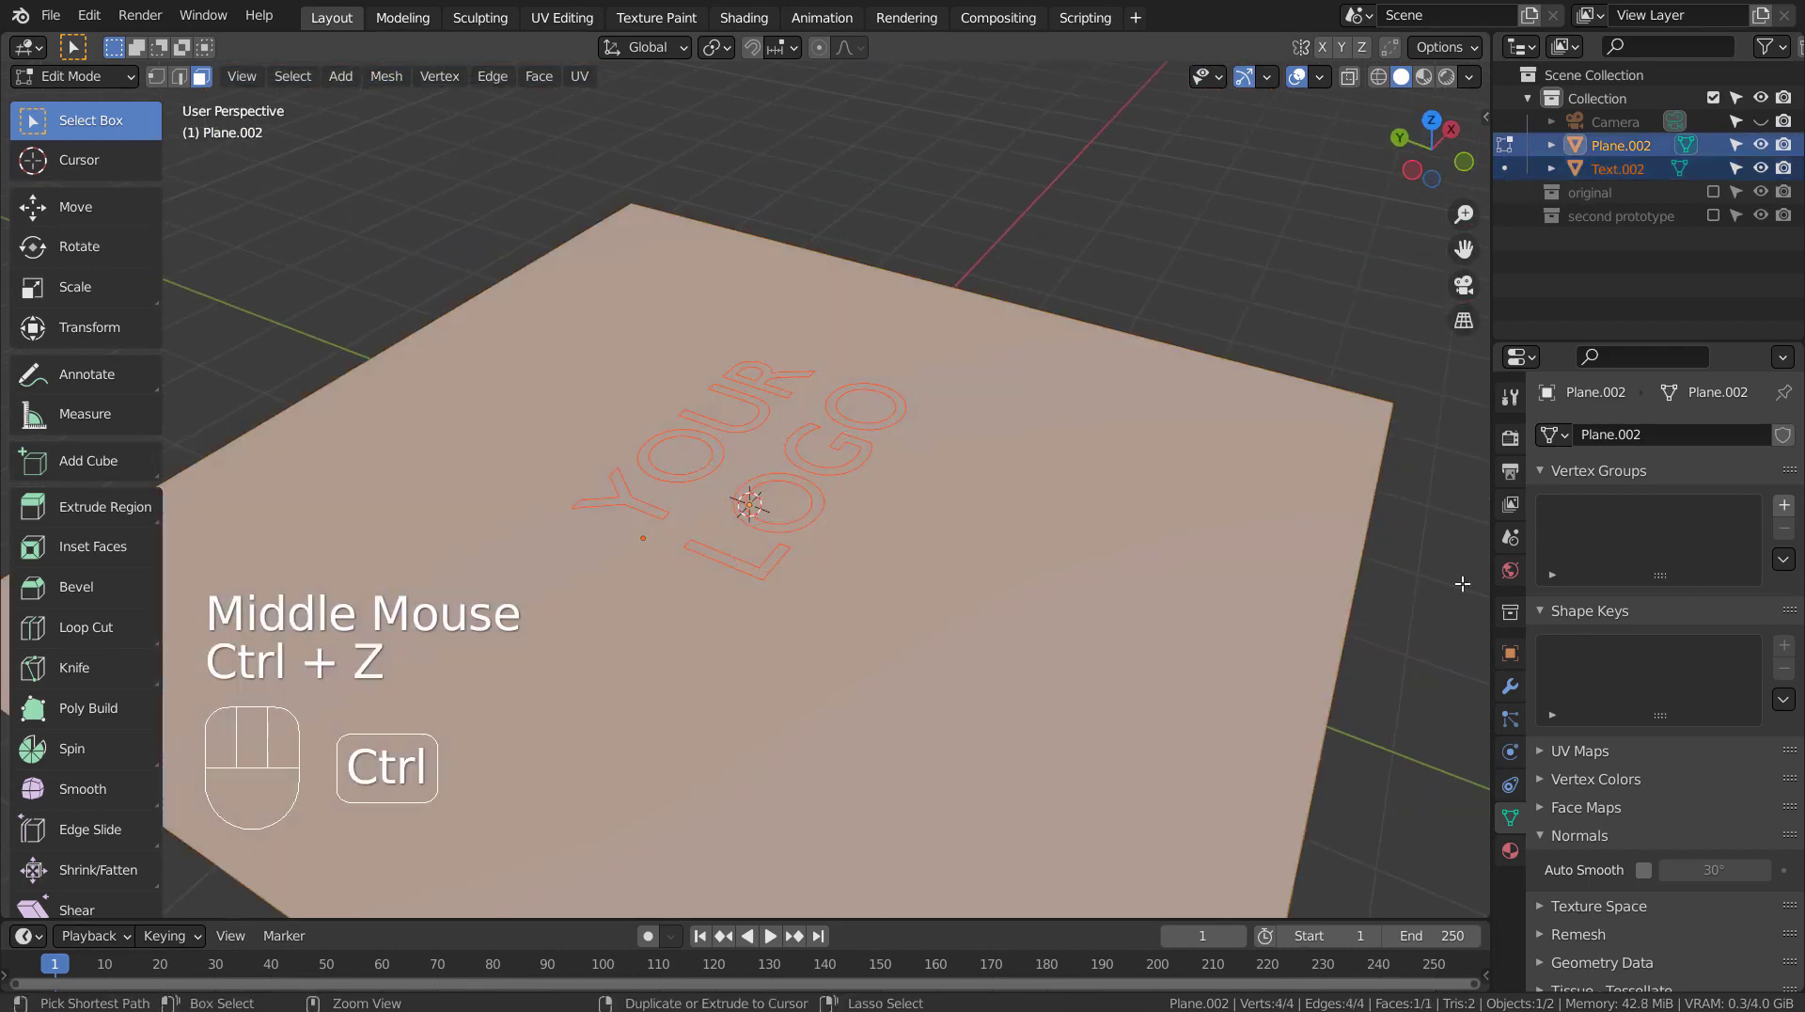
pyautogui.hotkey('ctrl', 'z')
pyautogui.hotkey('ctrl', 'z')
# - Knife Project the text onto the plane from Edit Mode, then undo back to Object Mode
pyautogui.moveTo(1221, 559)
pyautogui.mouseDown(button='middle')
pyautogui.moveTo(1095, 647)
pyautogui.moveTo(926, 500)
pyautogui.mouseUp(button='middle')
pyautogui.click(1036, 363)
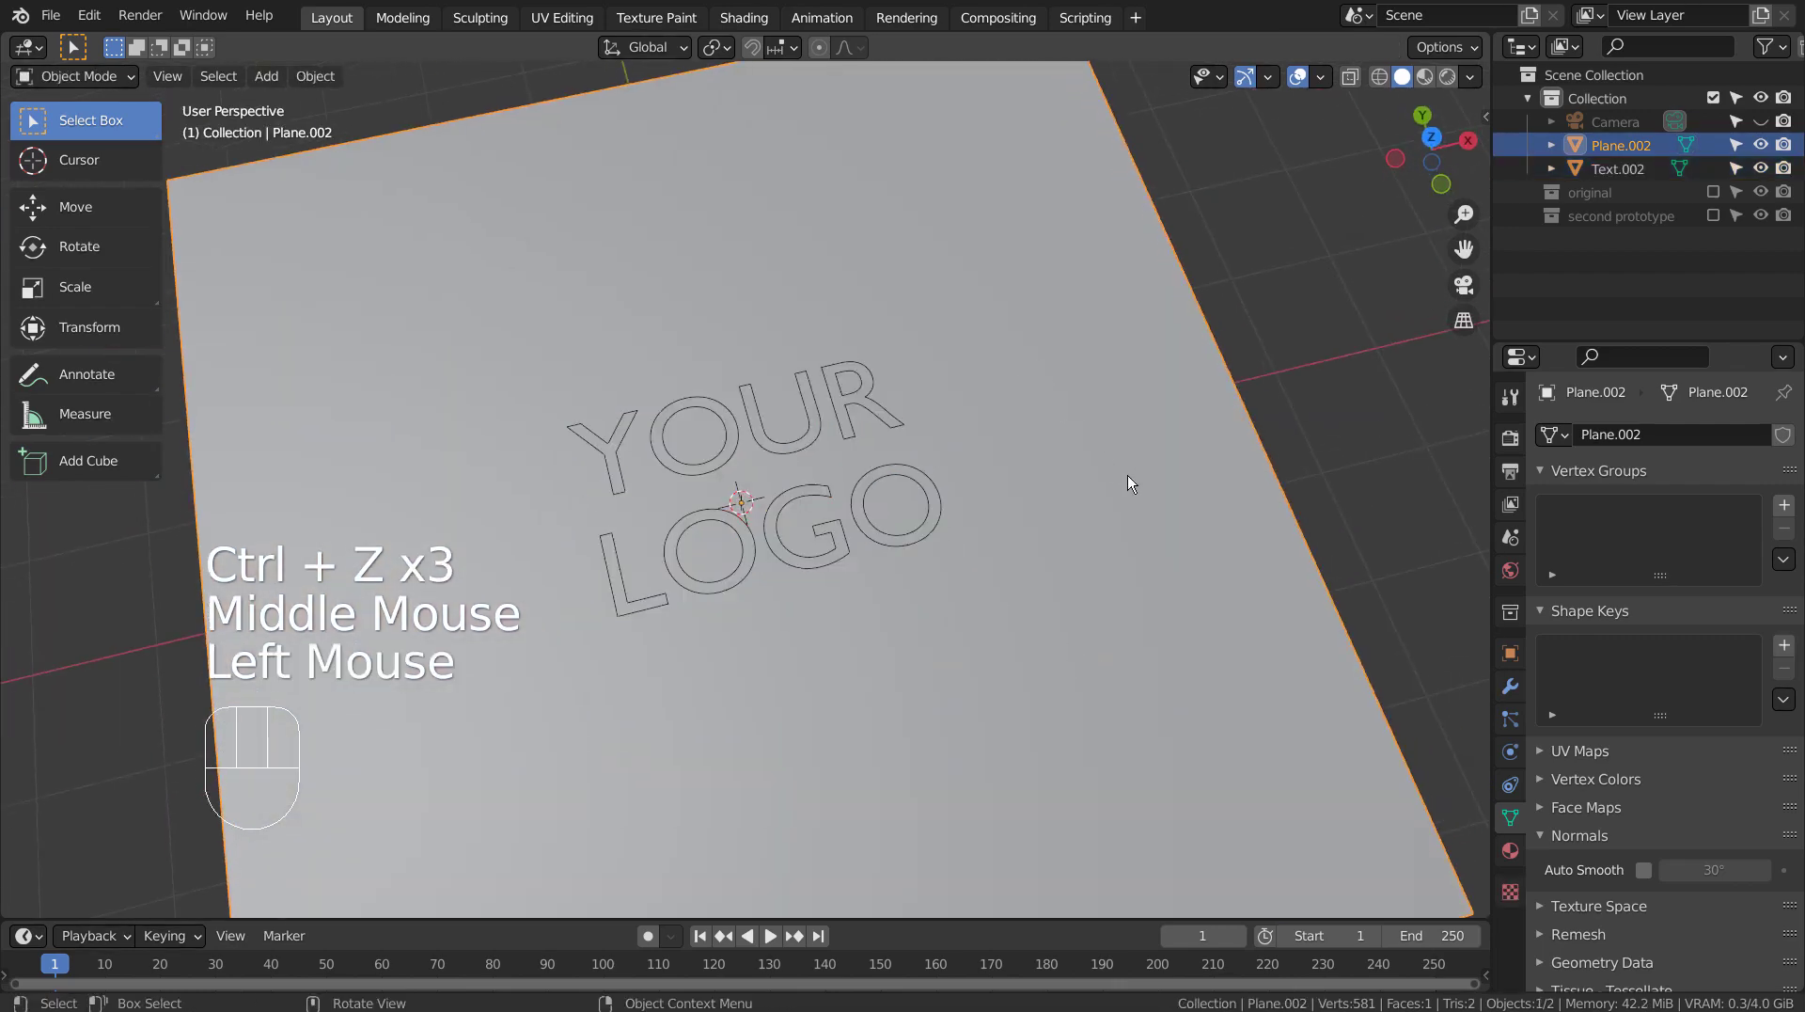
pyautogui.press('Tab')
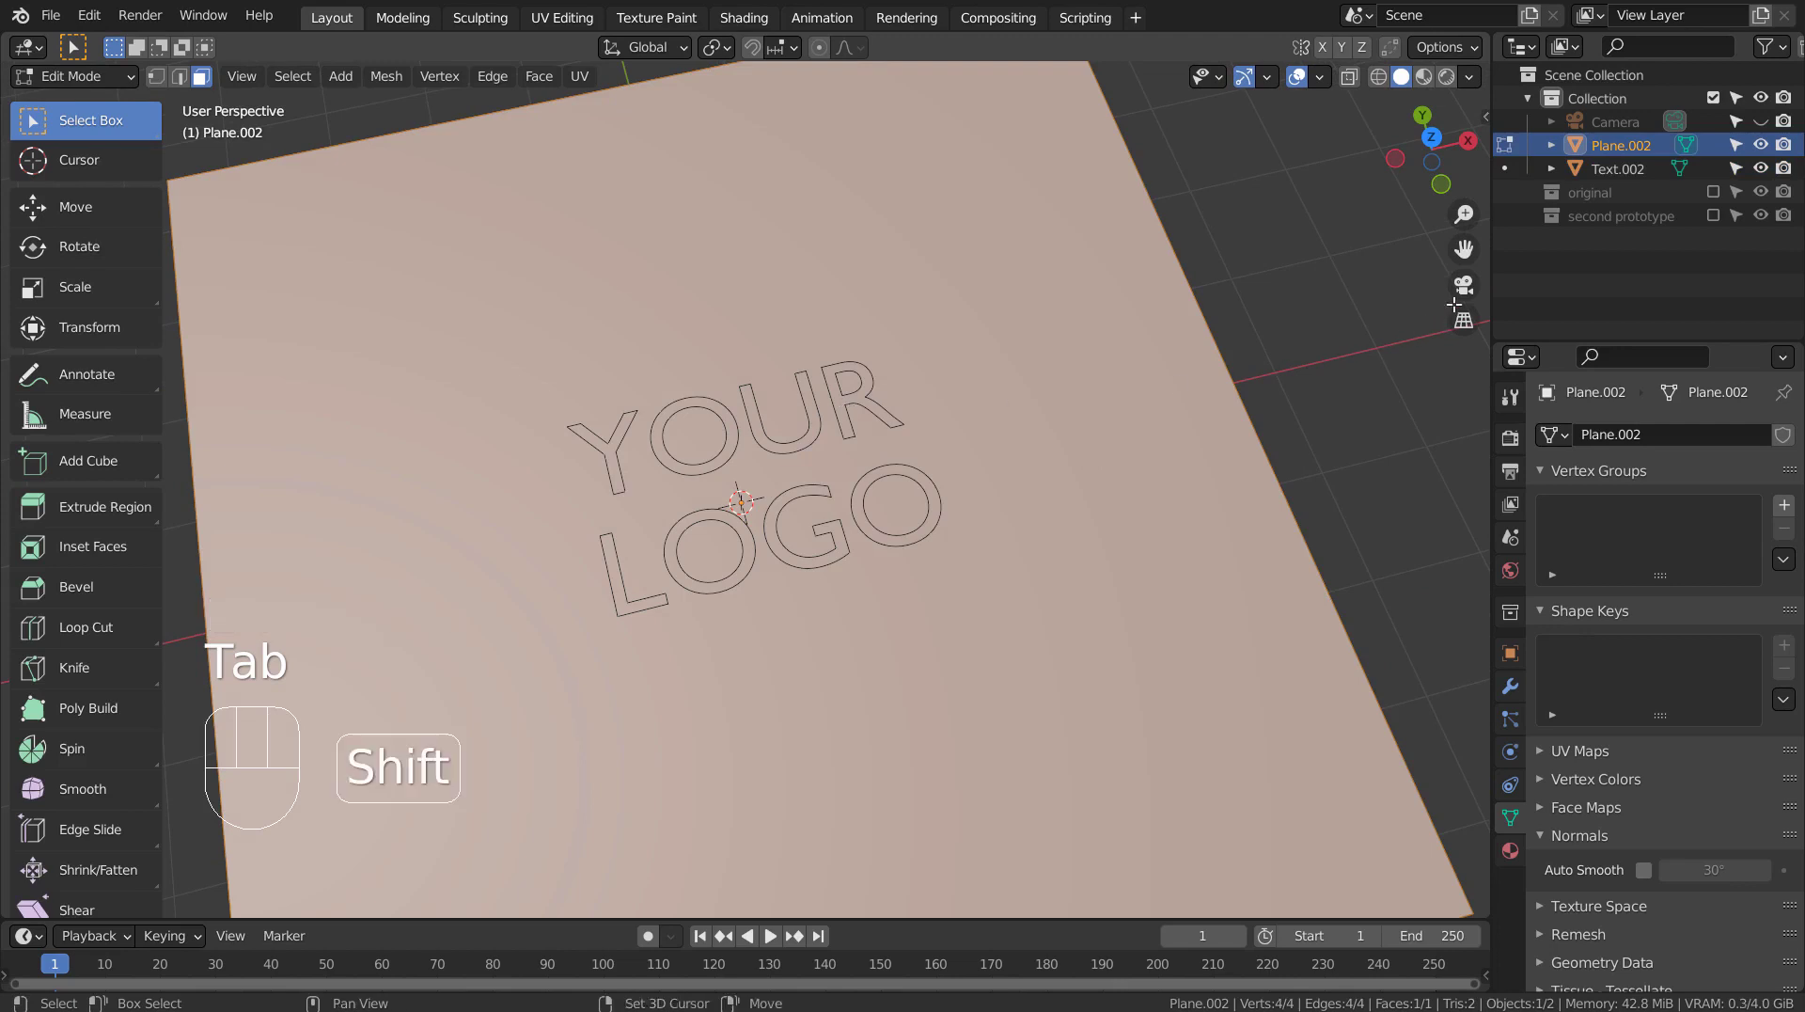
pyautogui.keyDown('shift'); pyautogui.click(1627, 167); pyautogui.keyUp('shift')
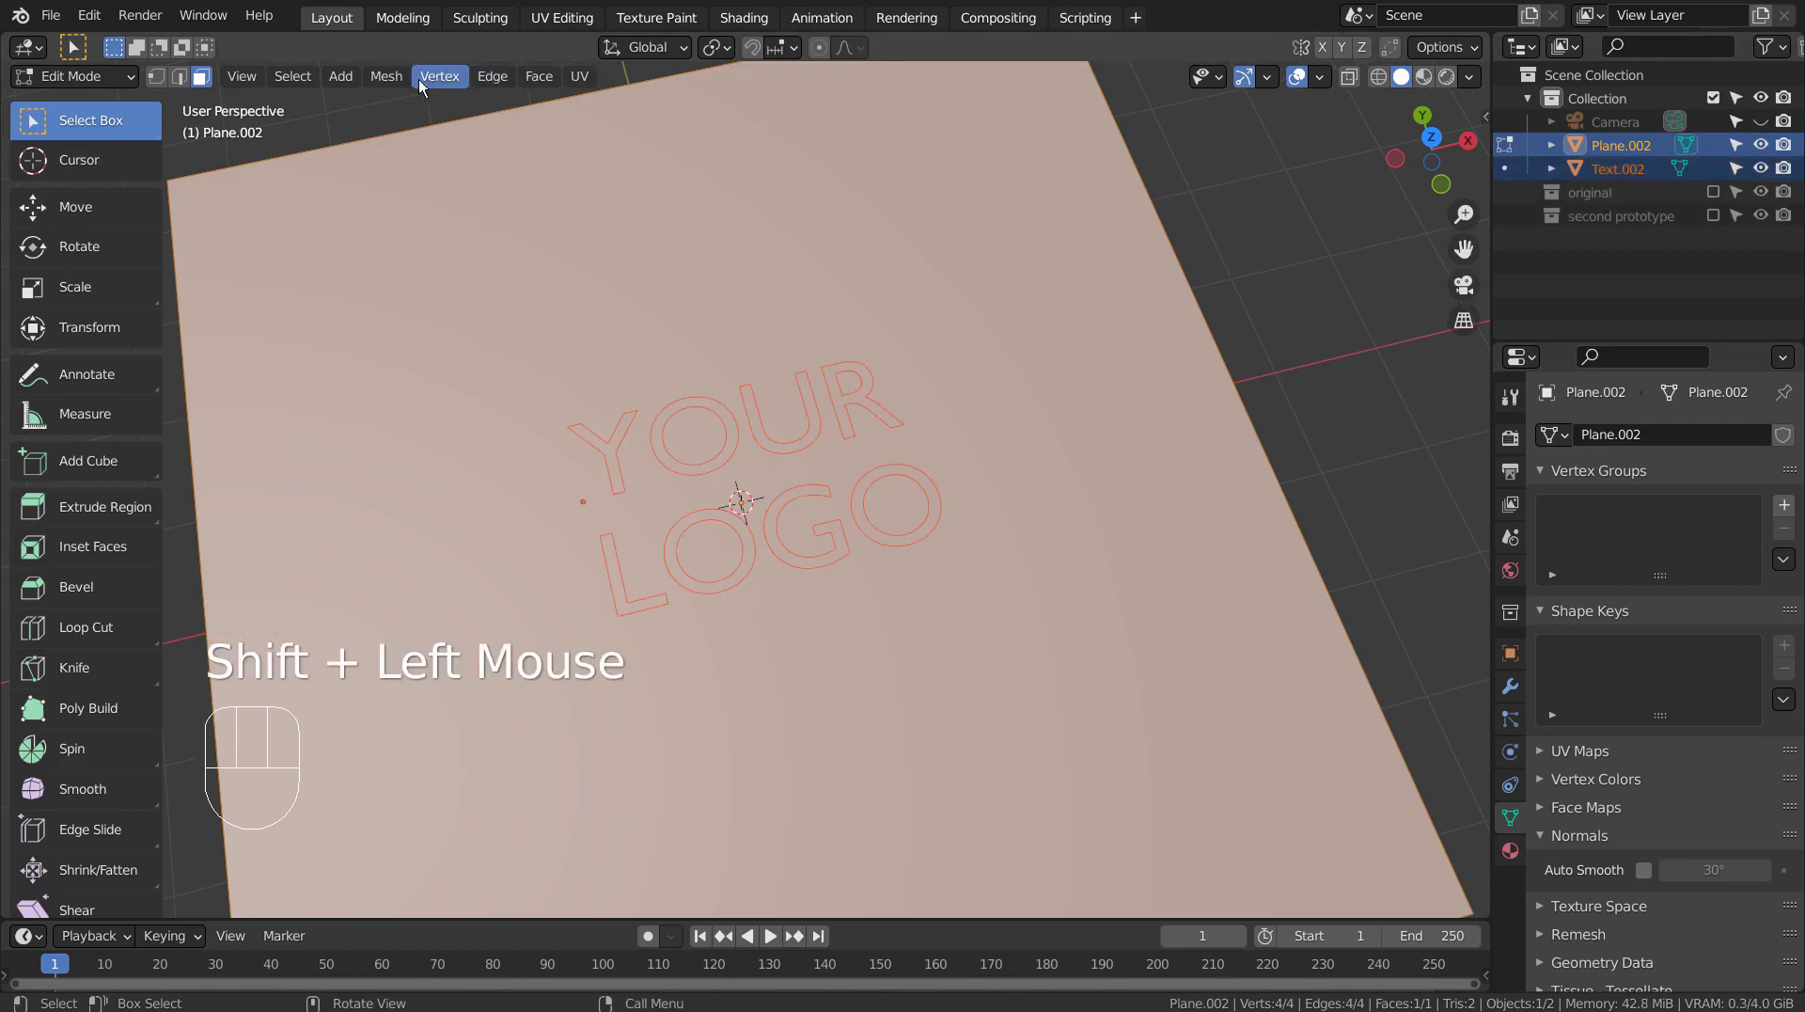
pyautogui.click(388, 76)
pyautogui.click(425, 351)
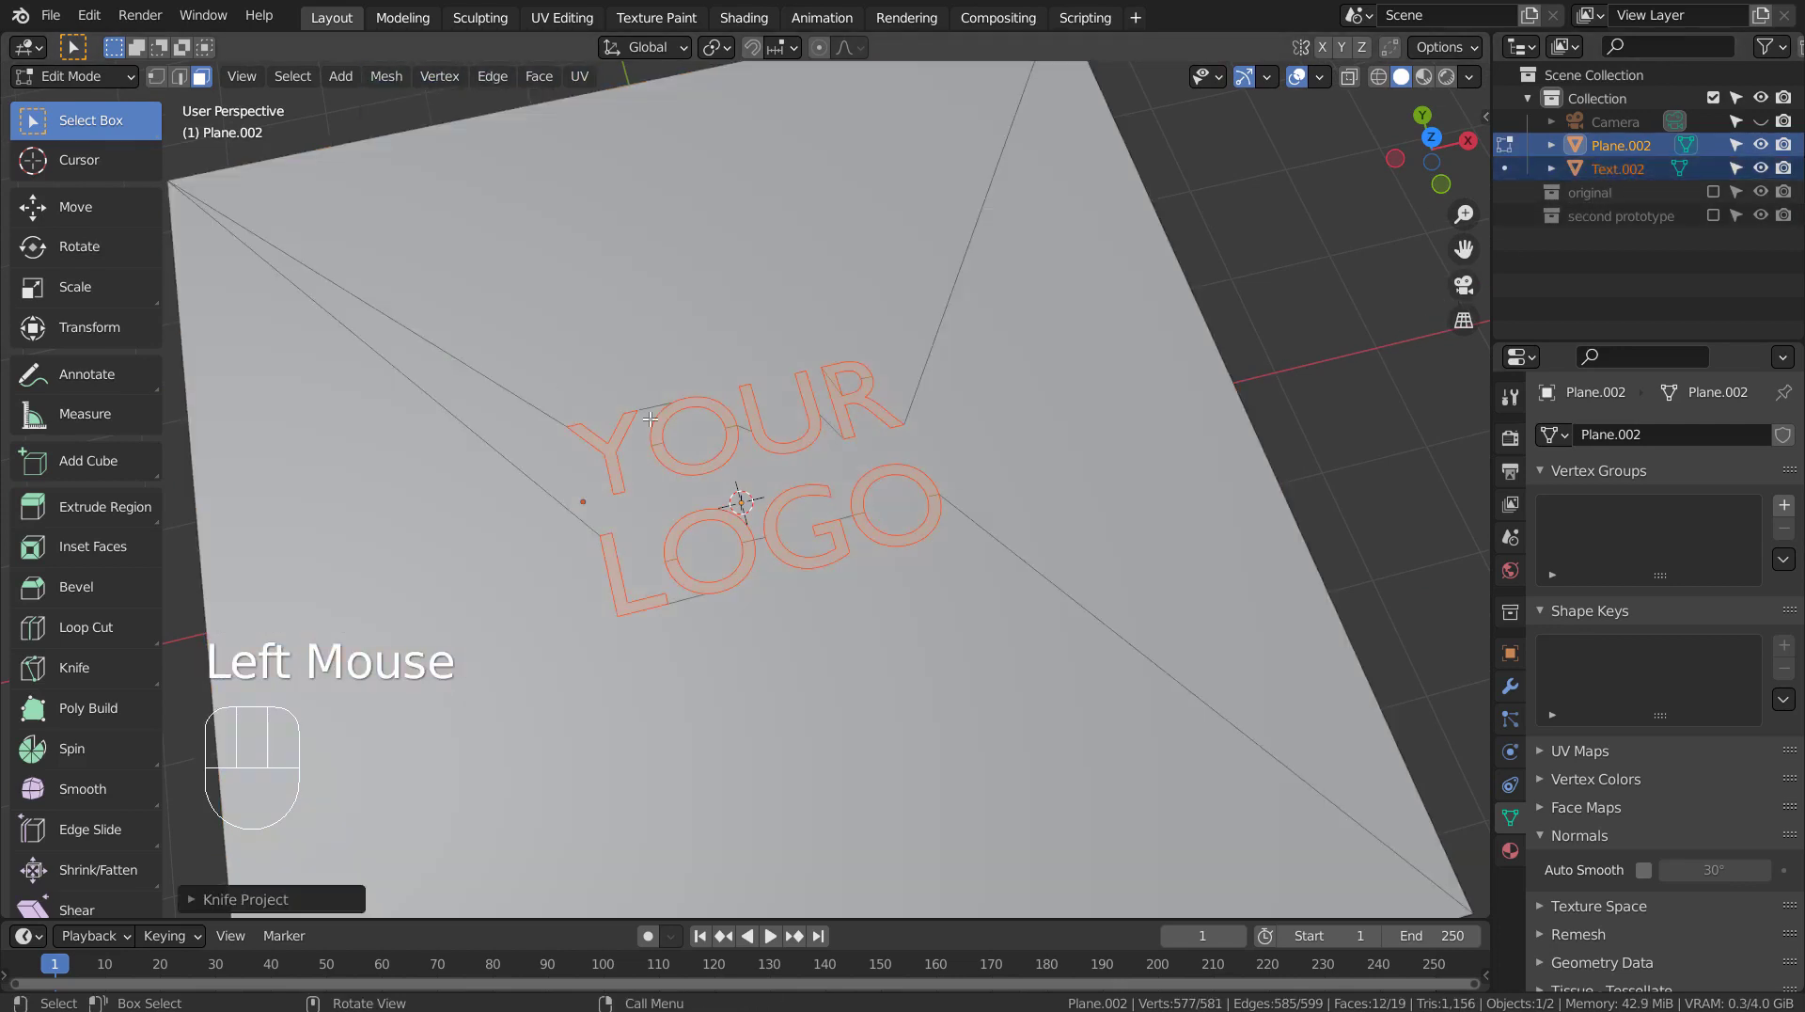
pyautogui.moveTo(783, 464)
pyautogui.mouseDown(button='middle')
pyautogui.moveTo(1080, 506)
pyautogui.moveTo(1001, 571)
pyautogui.mouseUp(button='middle')
pyautogui.hotkey('ctrl', 'z')
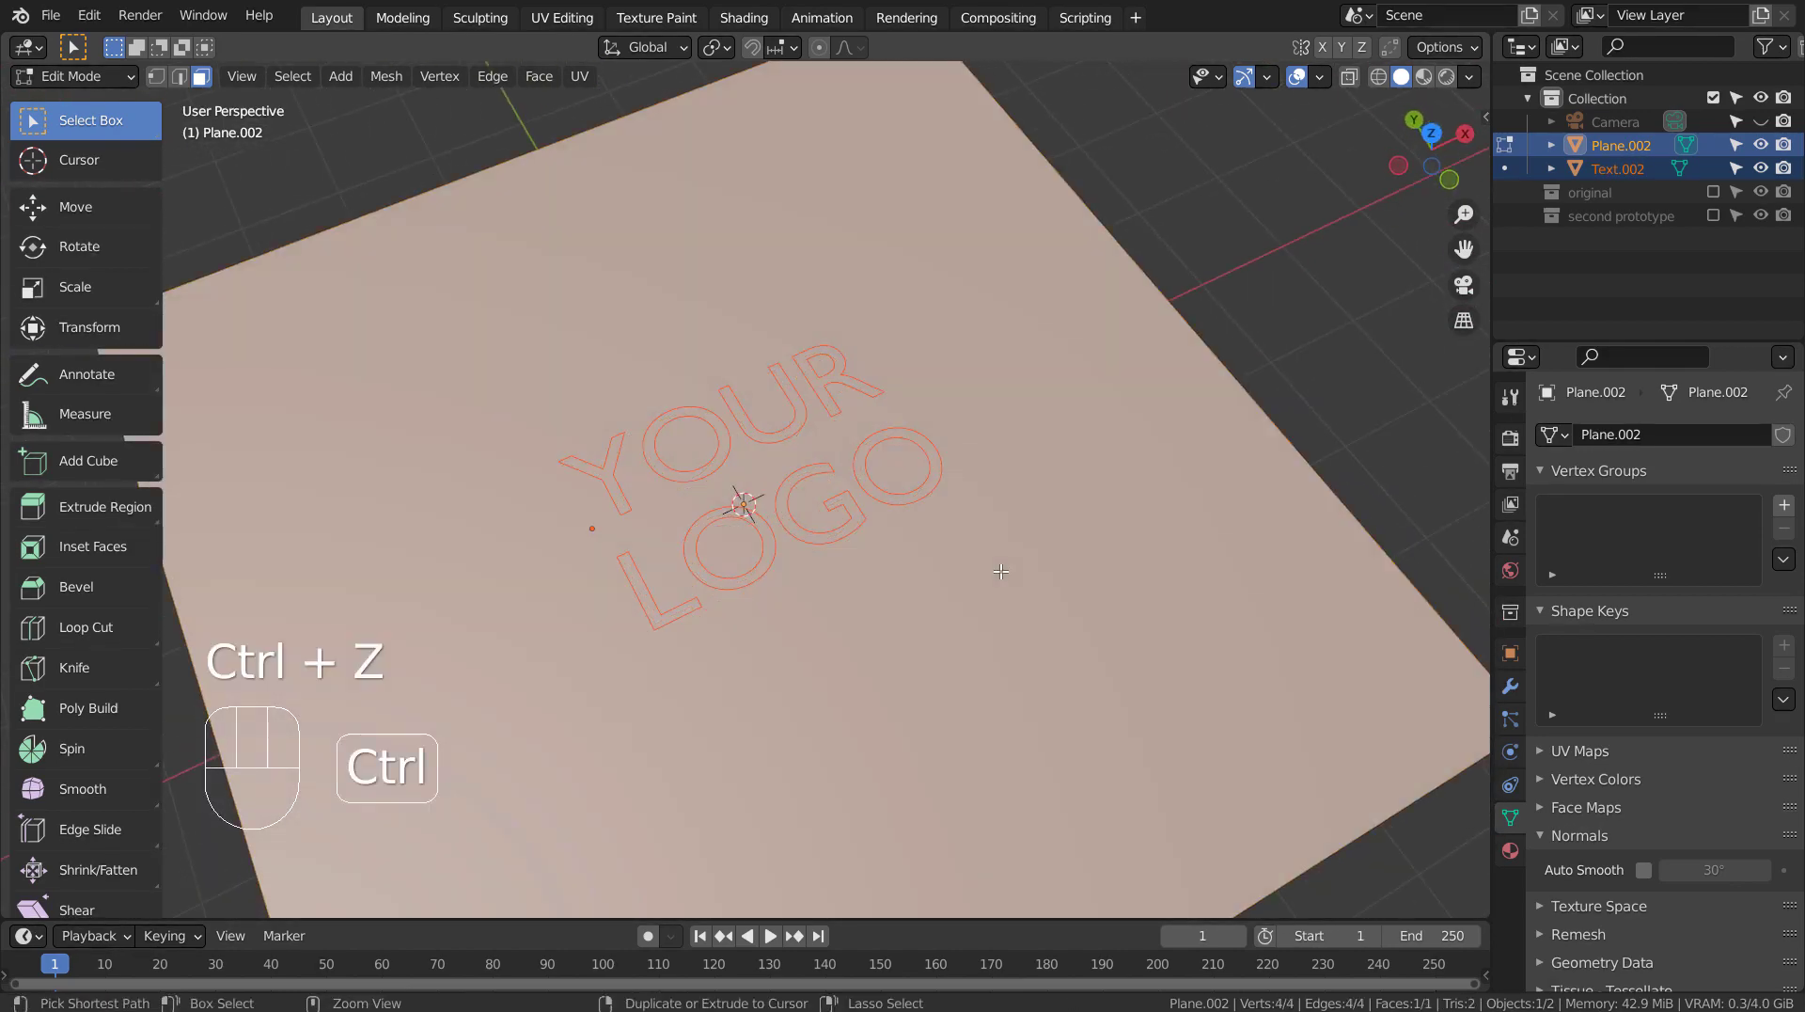
pyautogui.hotkey('ctrl', 'z')
pyautogui.hotkey('ctrl', 'z')
# - Convert only the YOUR LOGO text into a curve, undoing an accidental plane conversion
pyautogui.moveTo(1050, 540); pyautogui.dragTo(880, 511, button='middle')
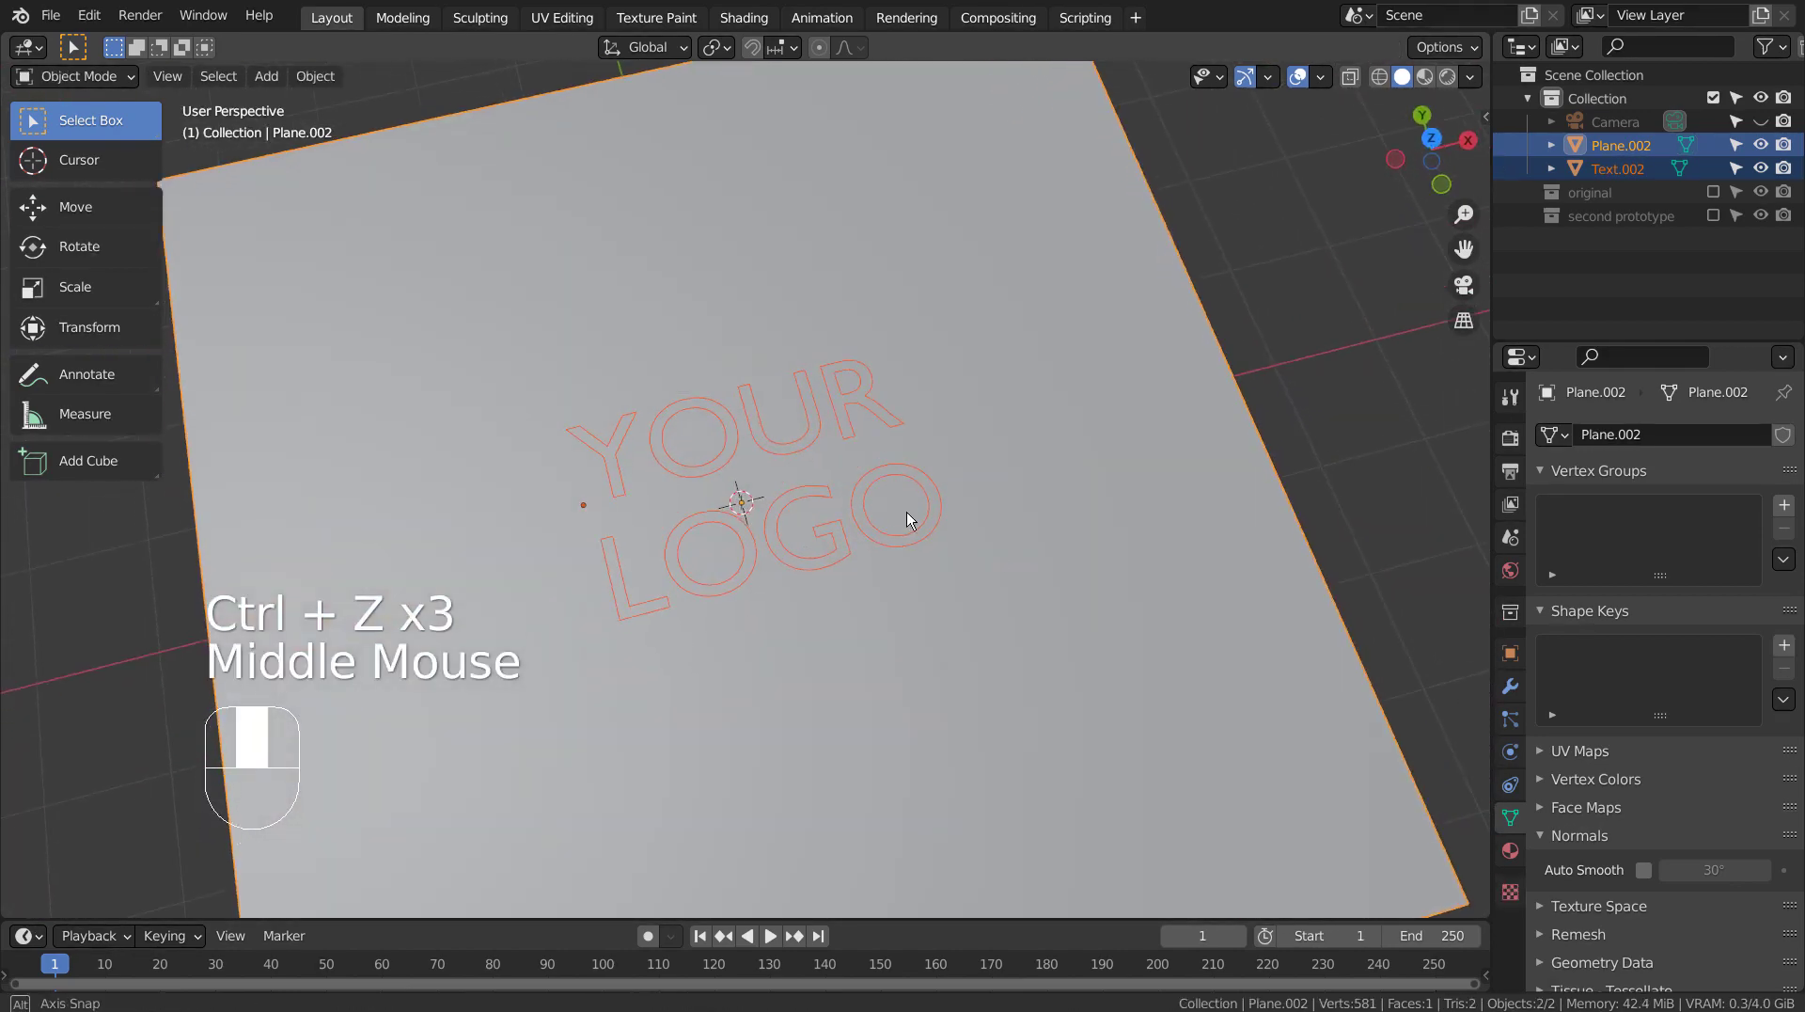
pyautogui.rightClick(839, 421)
pyautogui.moveTo(769, 413)
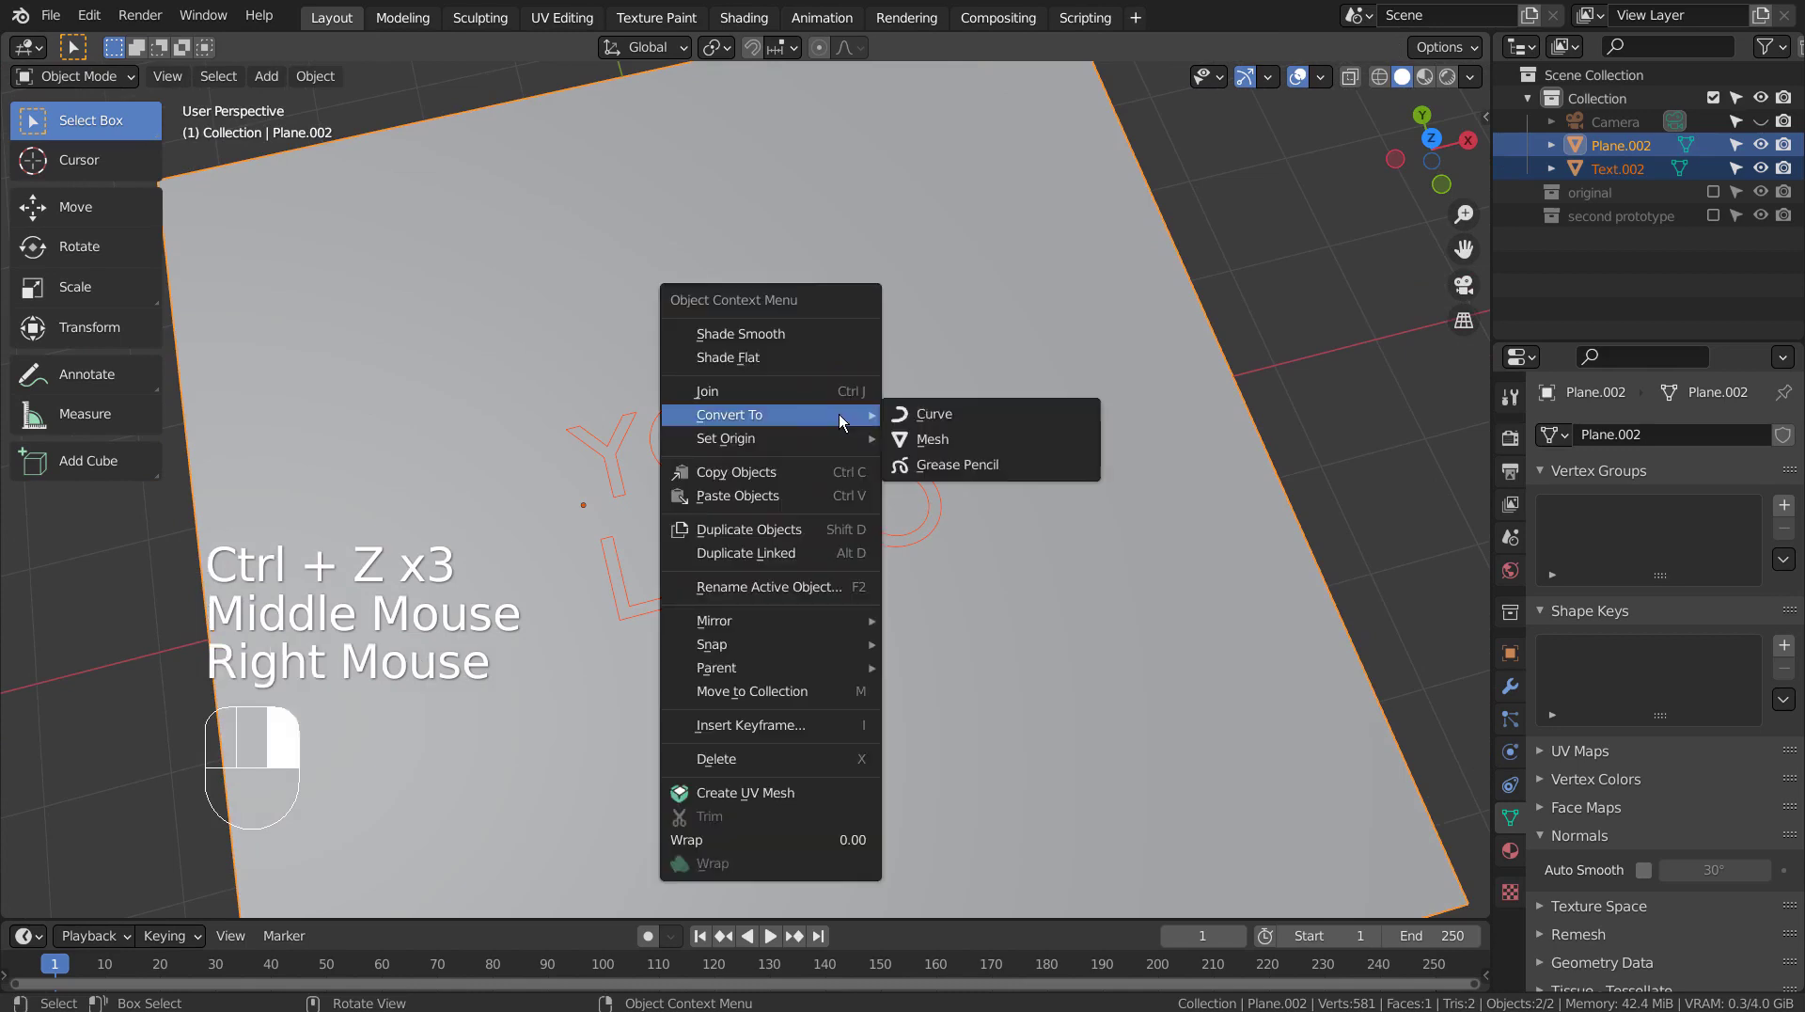
pyautogui.click(964, 414)
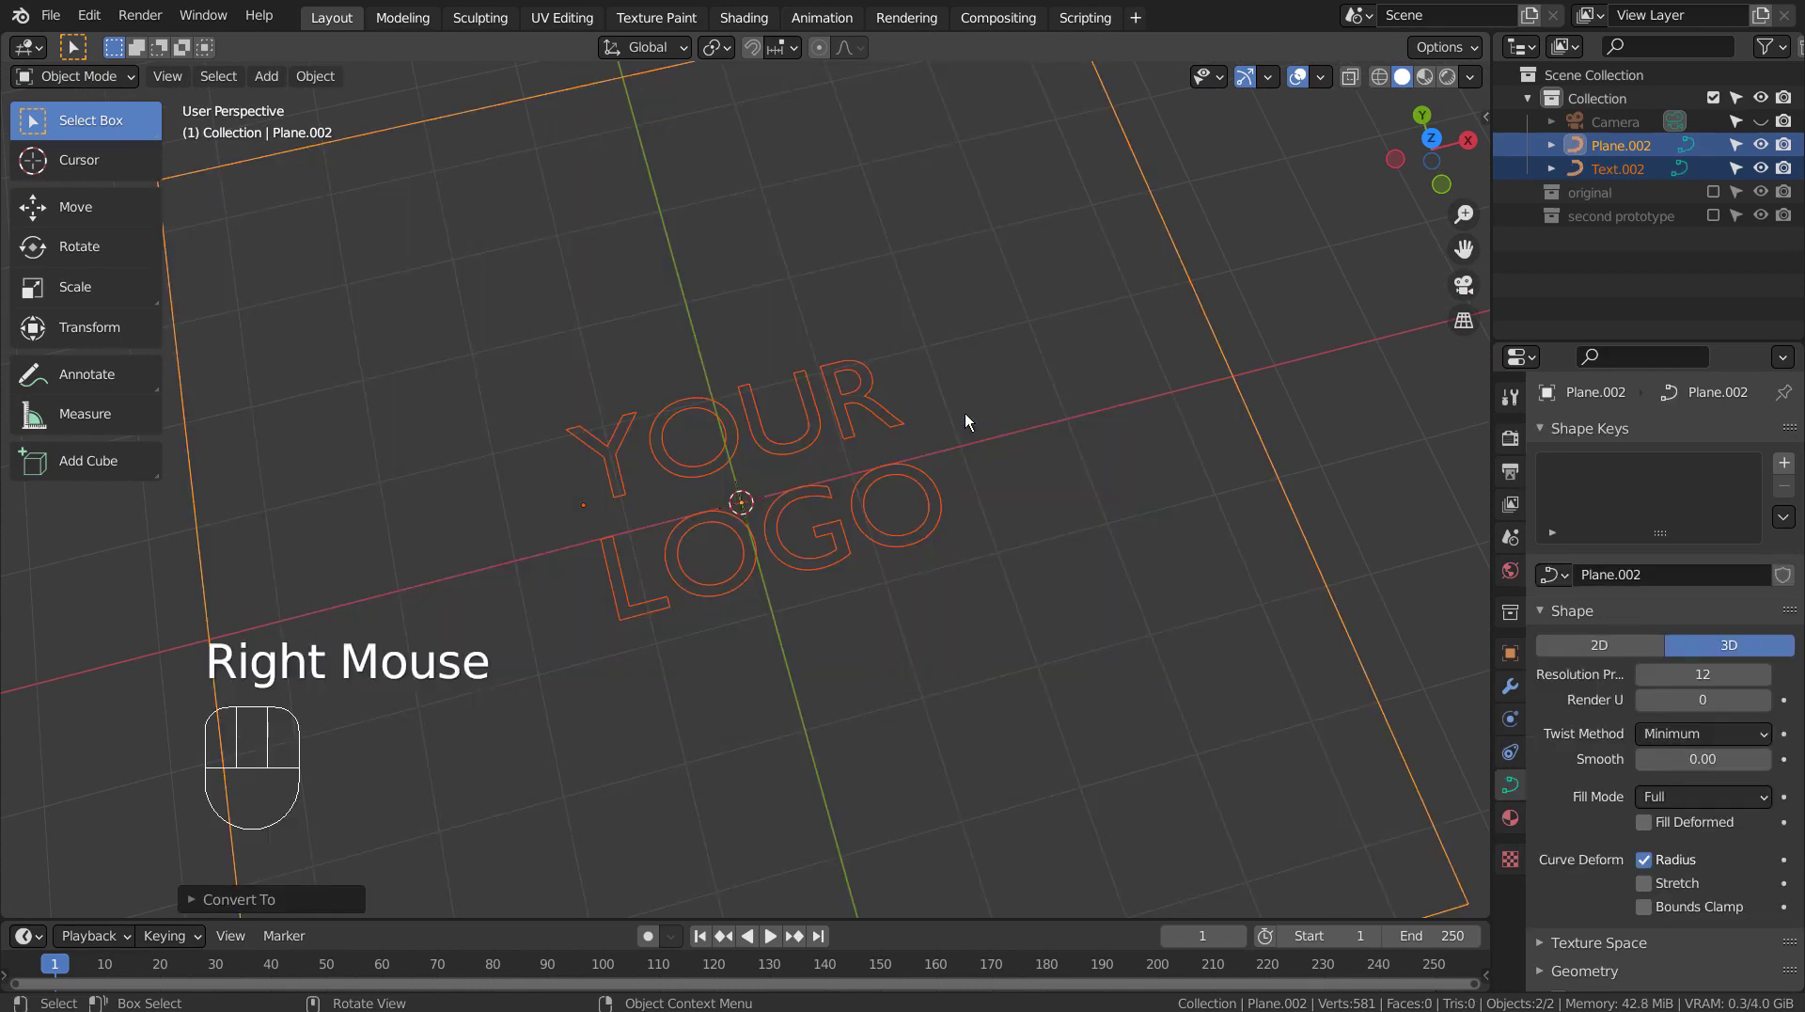
pyautogui.hotkey('ctrl', 'z')
pyautogui.doubleClick(887, 405)
pyautogui.rightClick(888, 405)
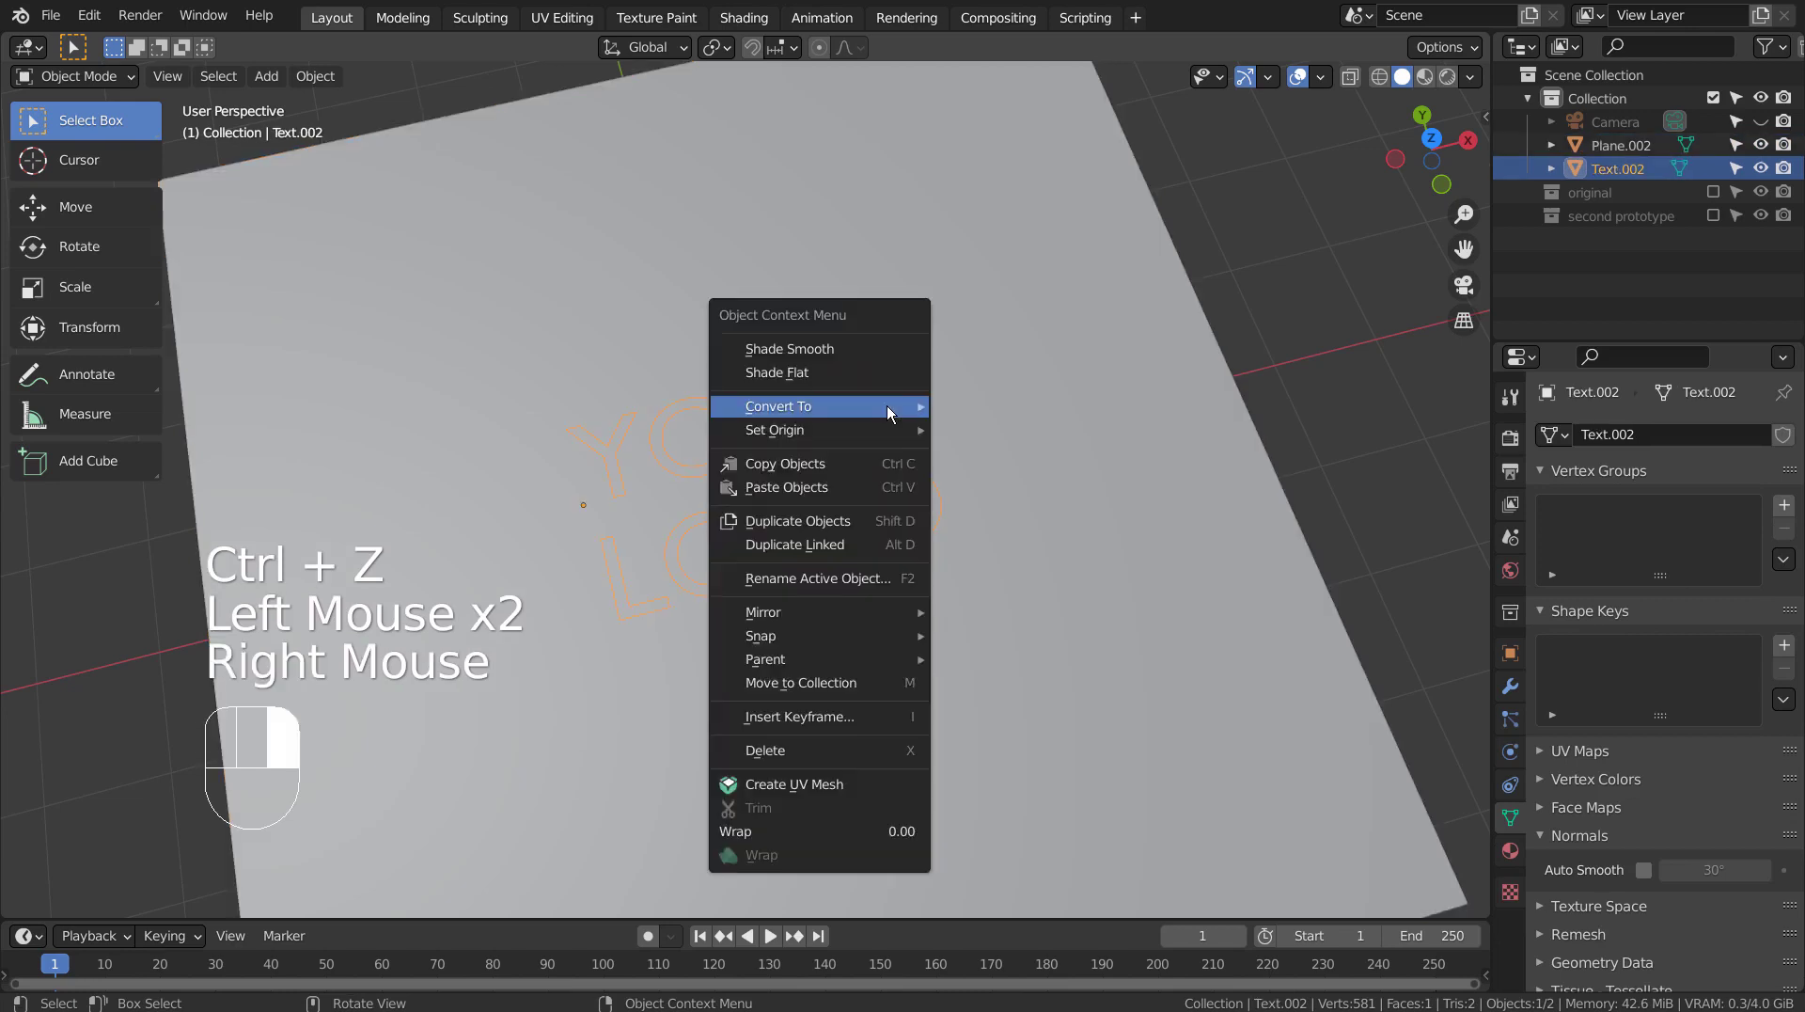
pyautogui.moveTo(778, 406)
pyautogui.click(961, 406)
# - From top view, Knife Project the curve text's outline into the plane
pyautogui.press('KP_7')
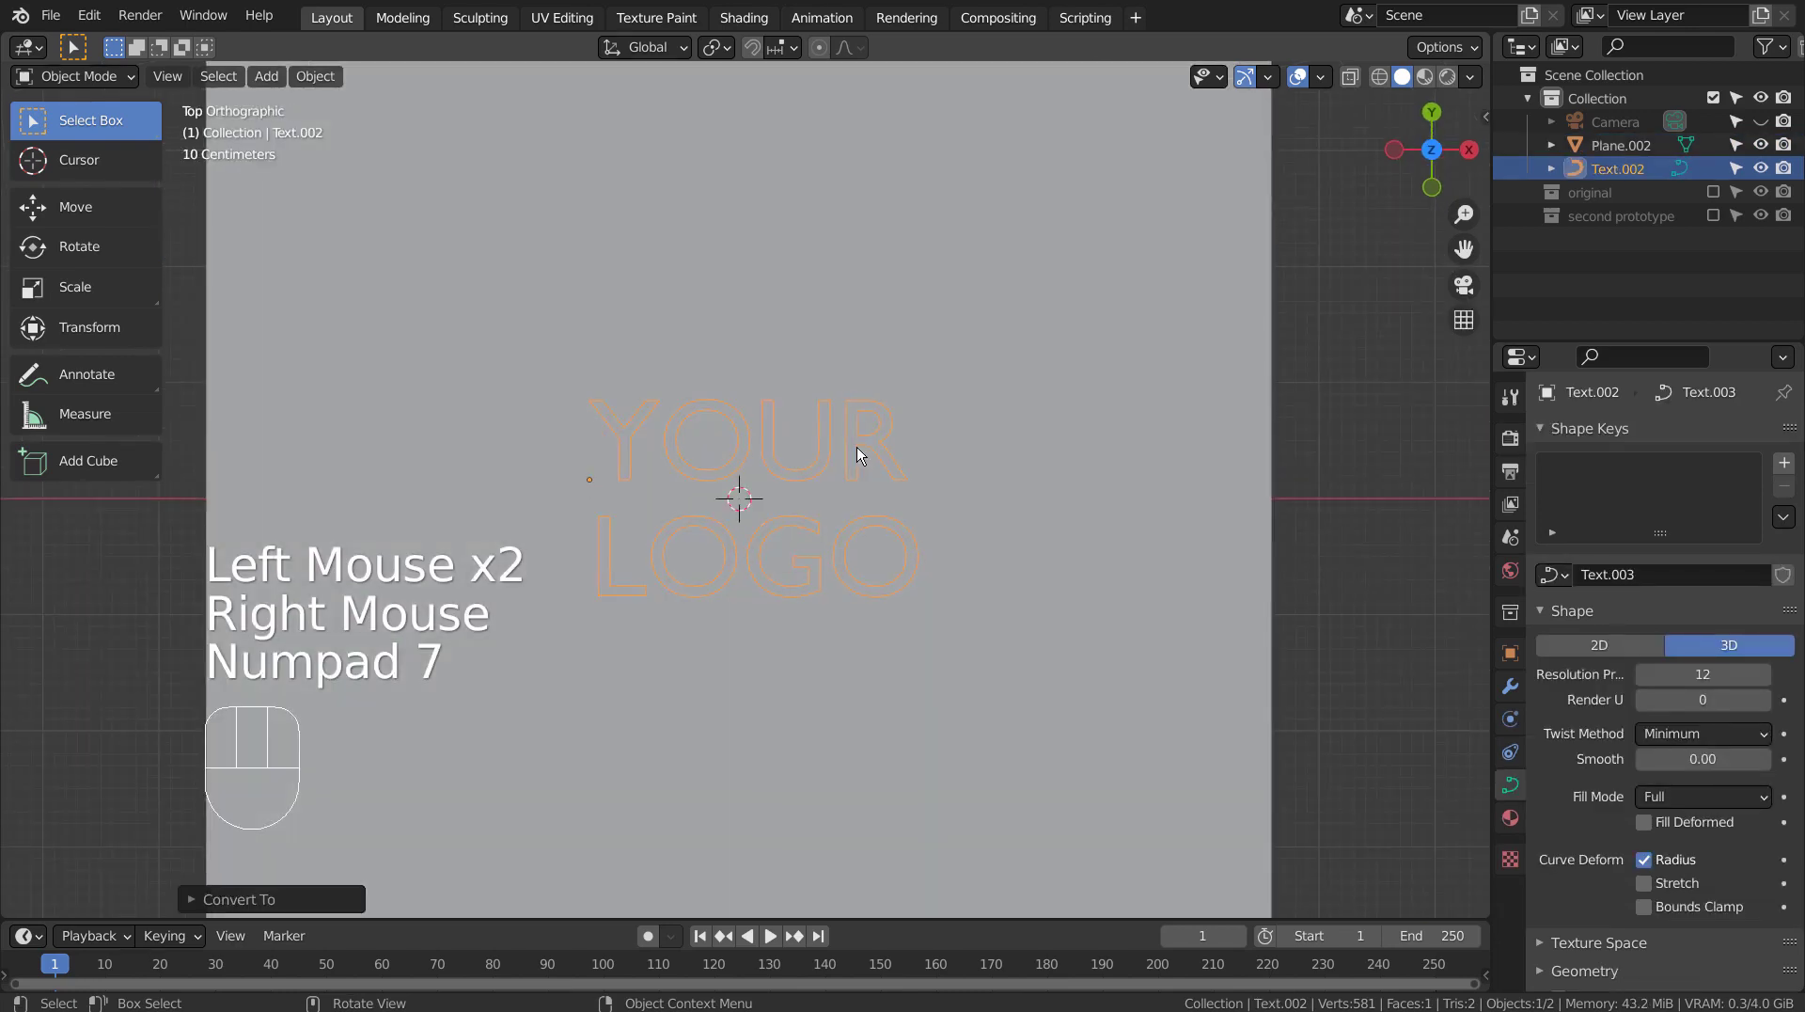
pyautogui.keyDown('shift'); pyautogui.click(1183, 346); pyautogui.keyUp('shift')
pyautogui.press('Tab')
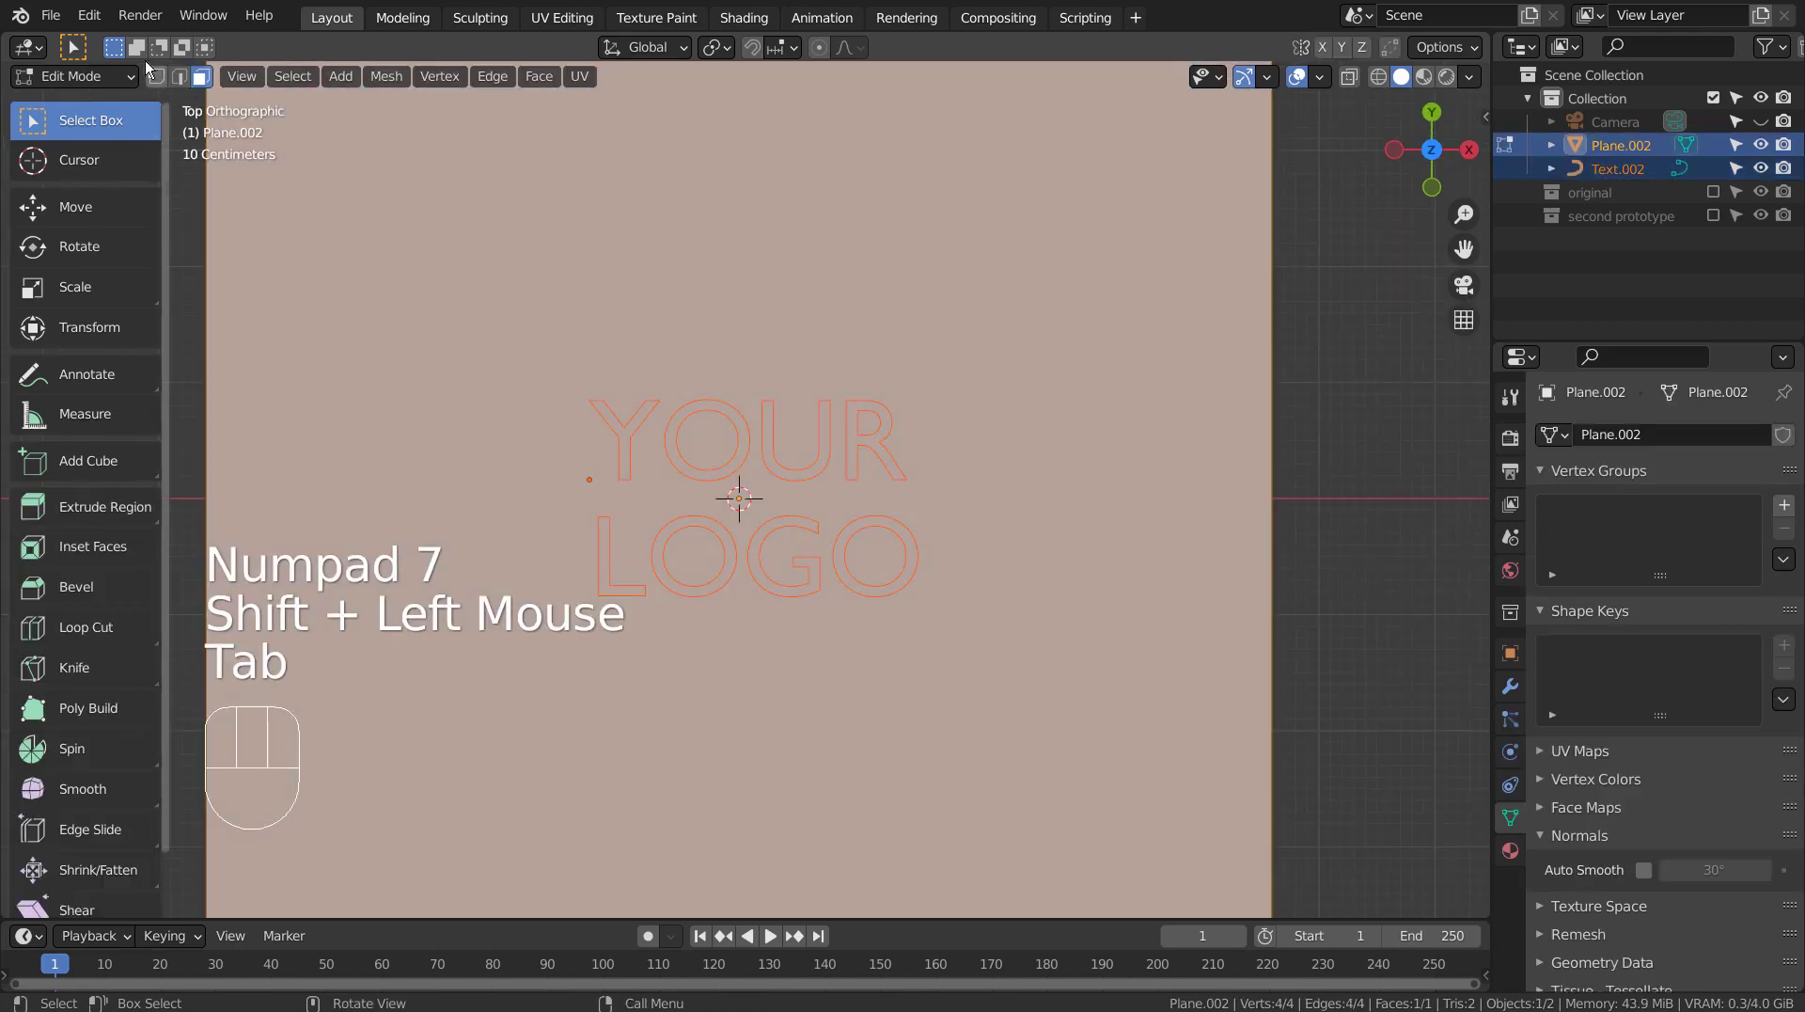
pyautogui.click(386, 76)
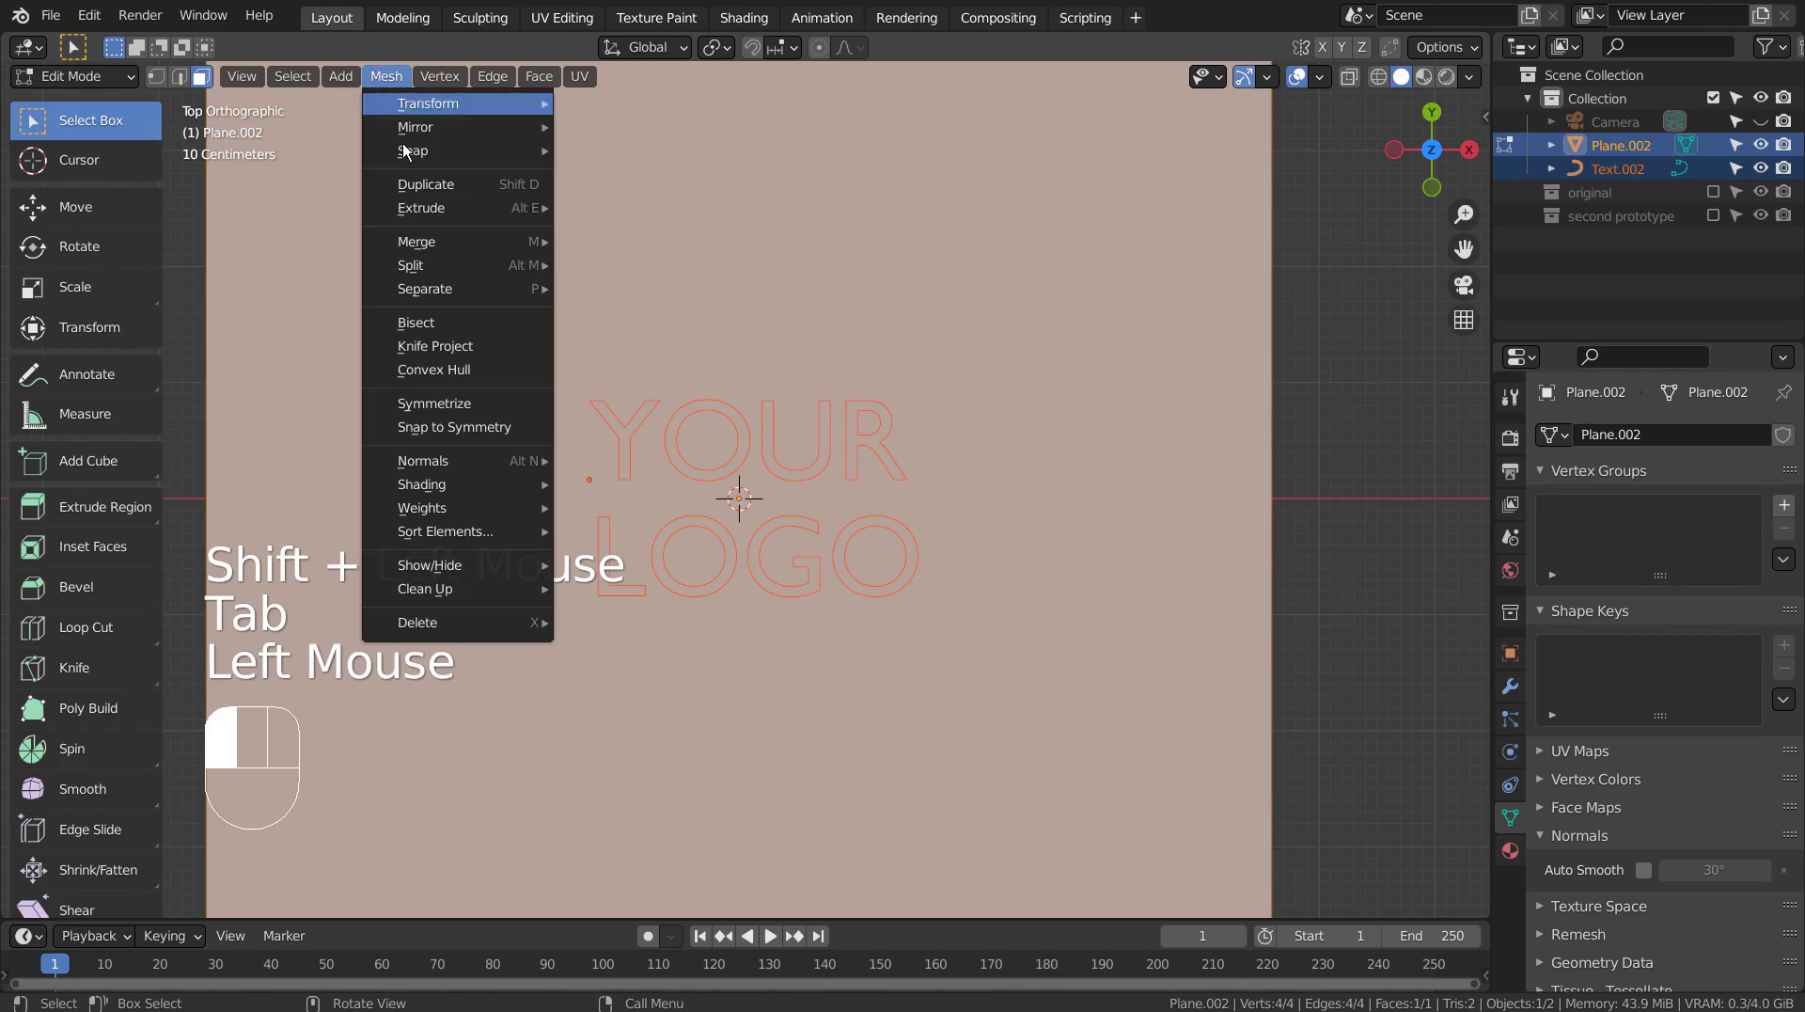
pyautogui.click(436, 347)
pyautogui.moveTo(838, 602); pyautogui.dragTo(1000, 458, button='middle')
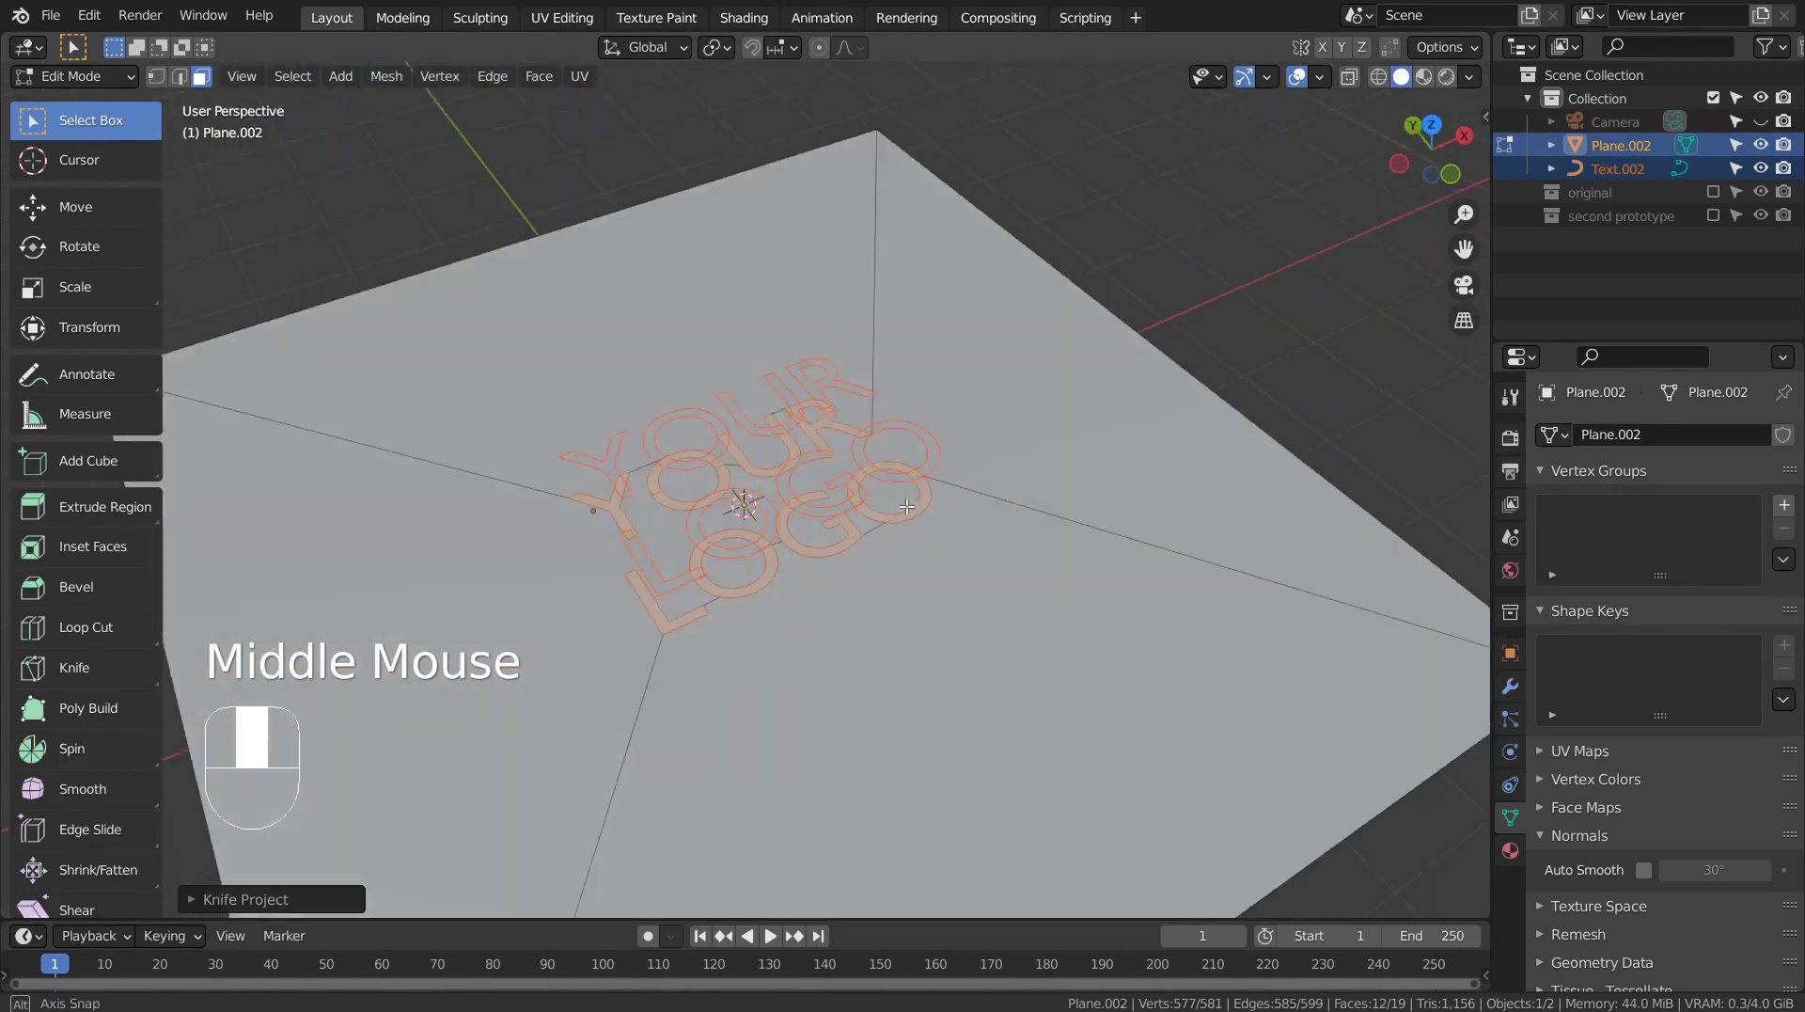
# - Extrude the cut letter faces upward, hide the original text, and return to Object Mode
pyautogui.press('e')
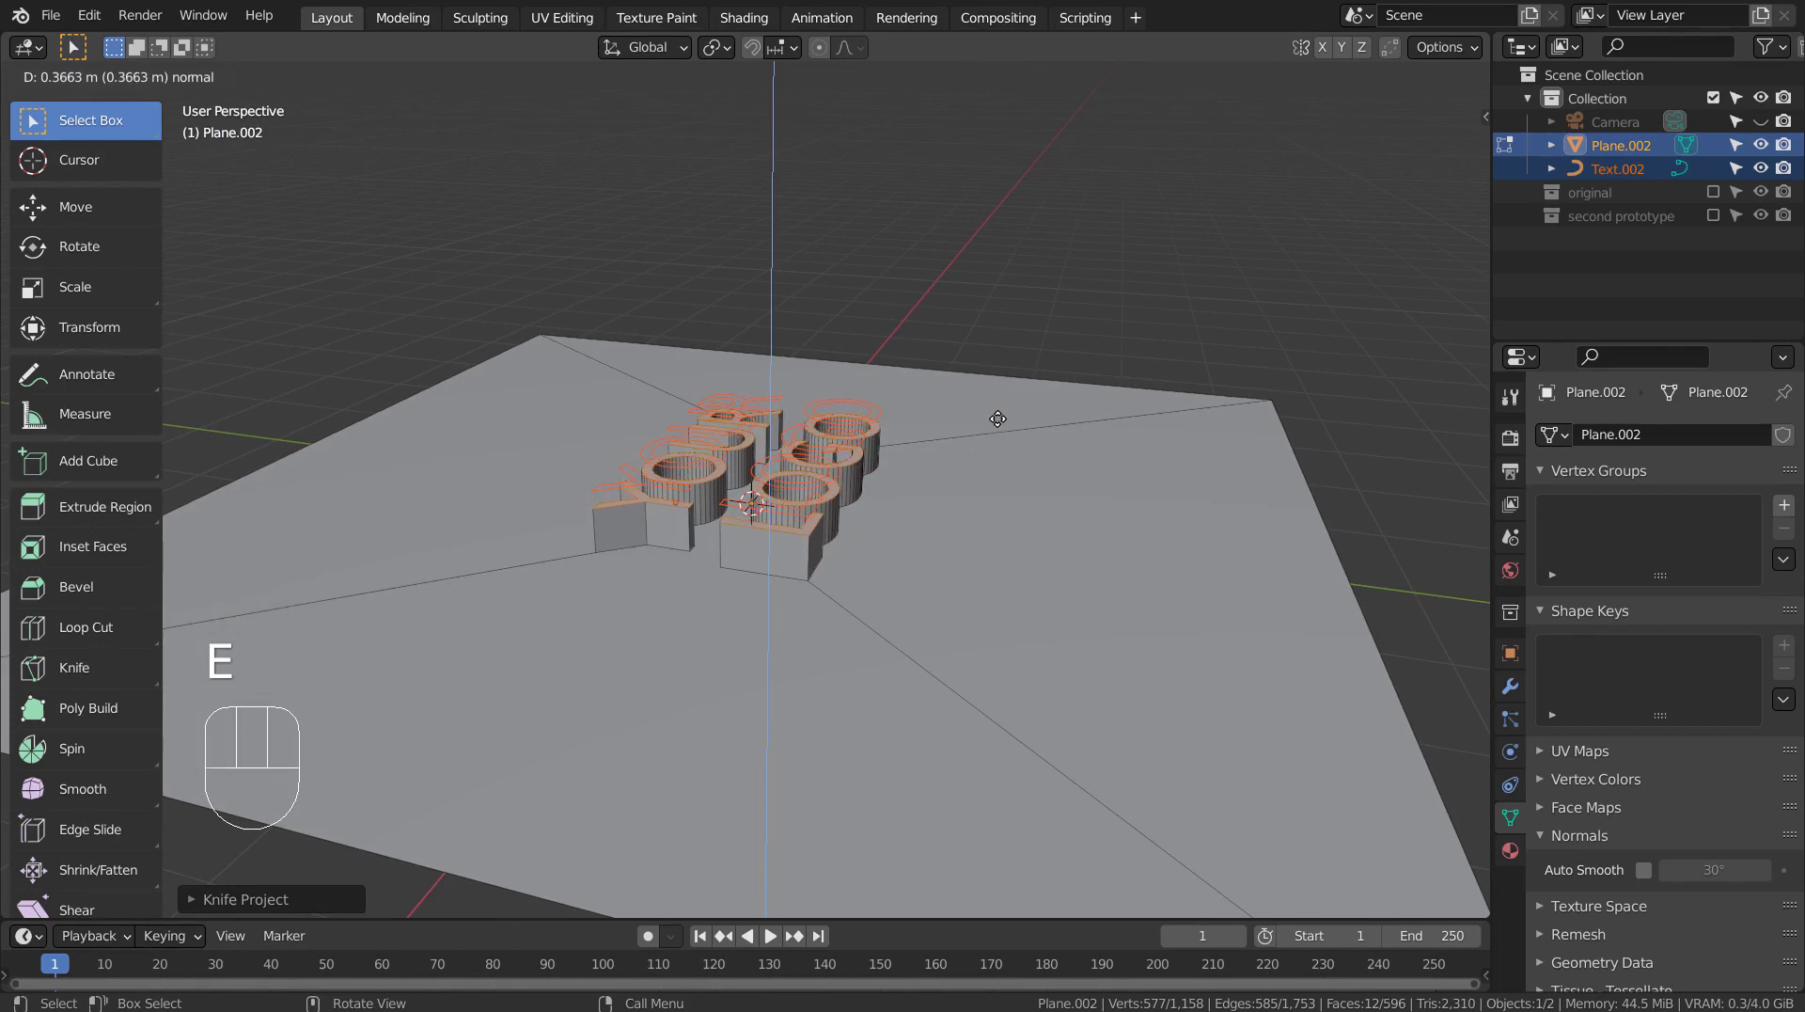
pyautogui.click(1000, 413)
pyautogui.moveTo(1111, 606); pyautogui.dragTo(1495, 383, button='middle')
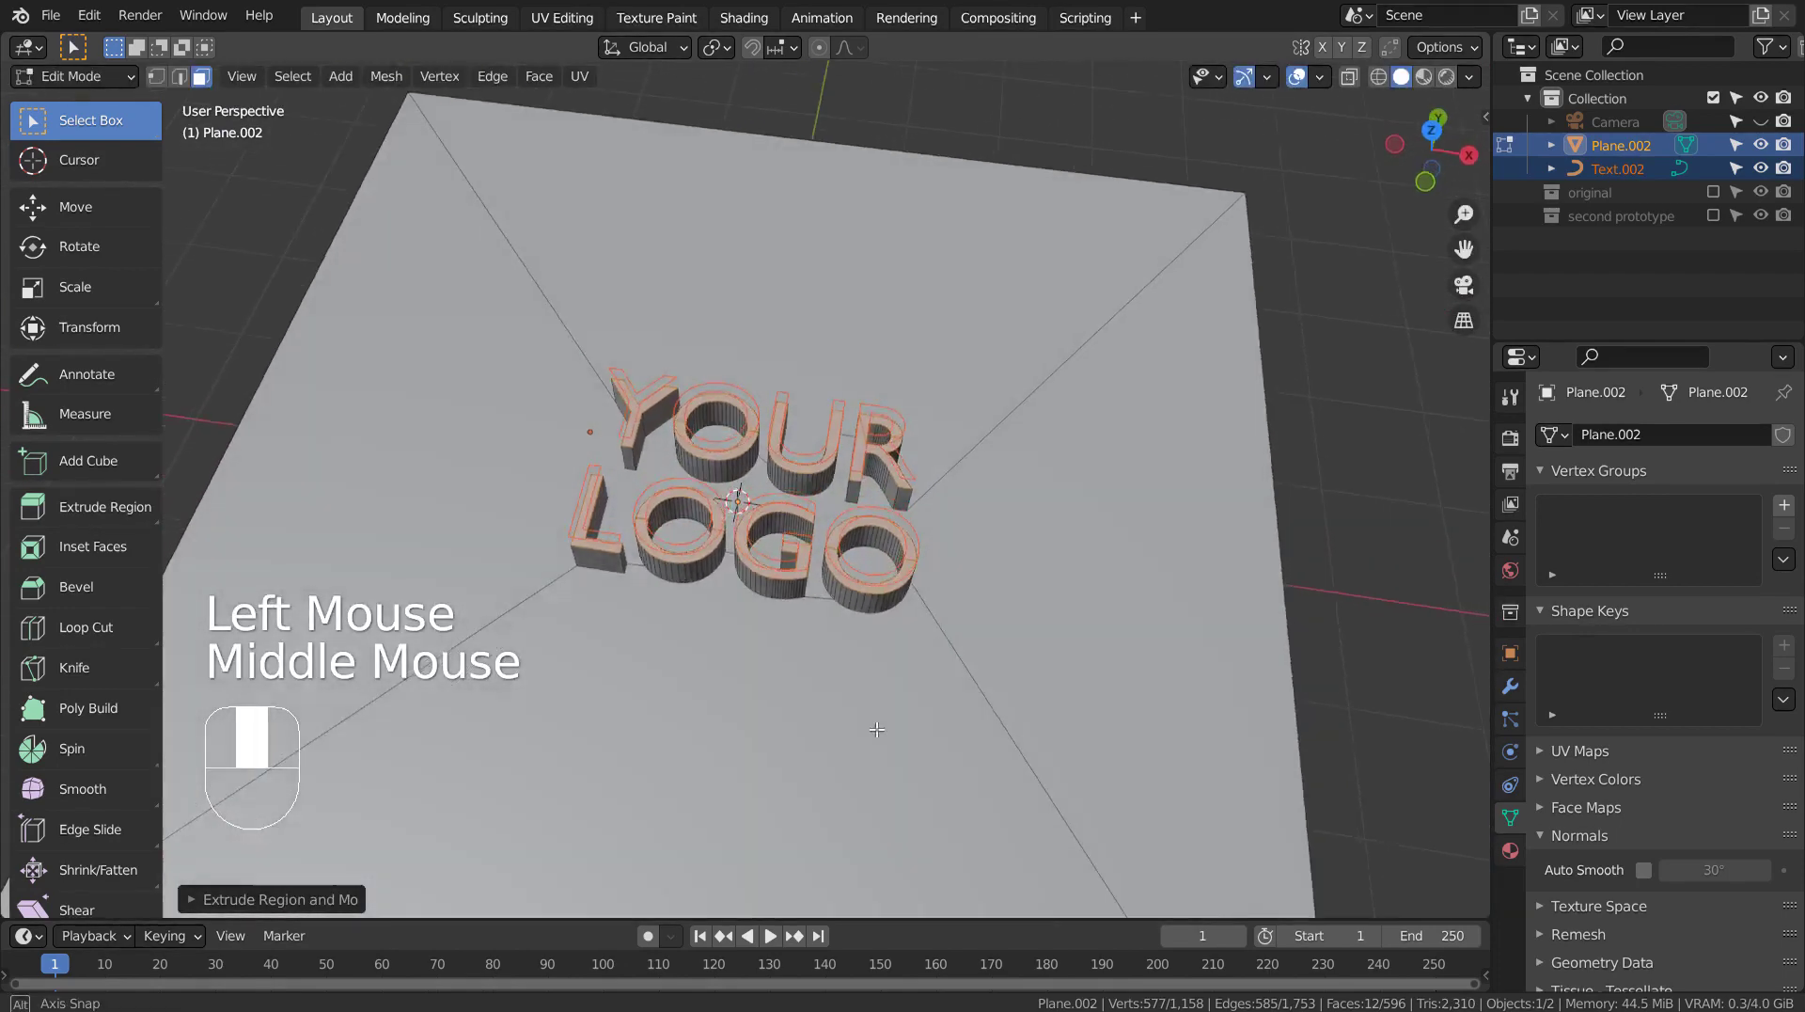
pyautogui.click(1761, 169)
pyautogui.moveTo(1089, 416); pyautogui.dragTo(1133, 344, button='middle')
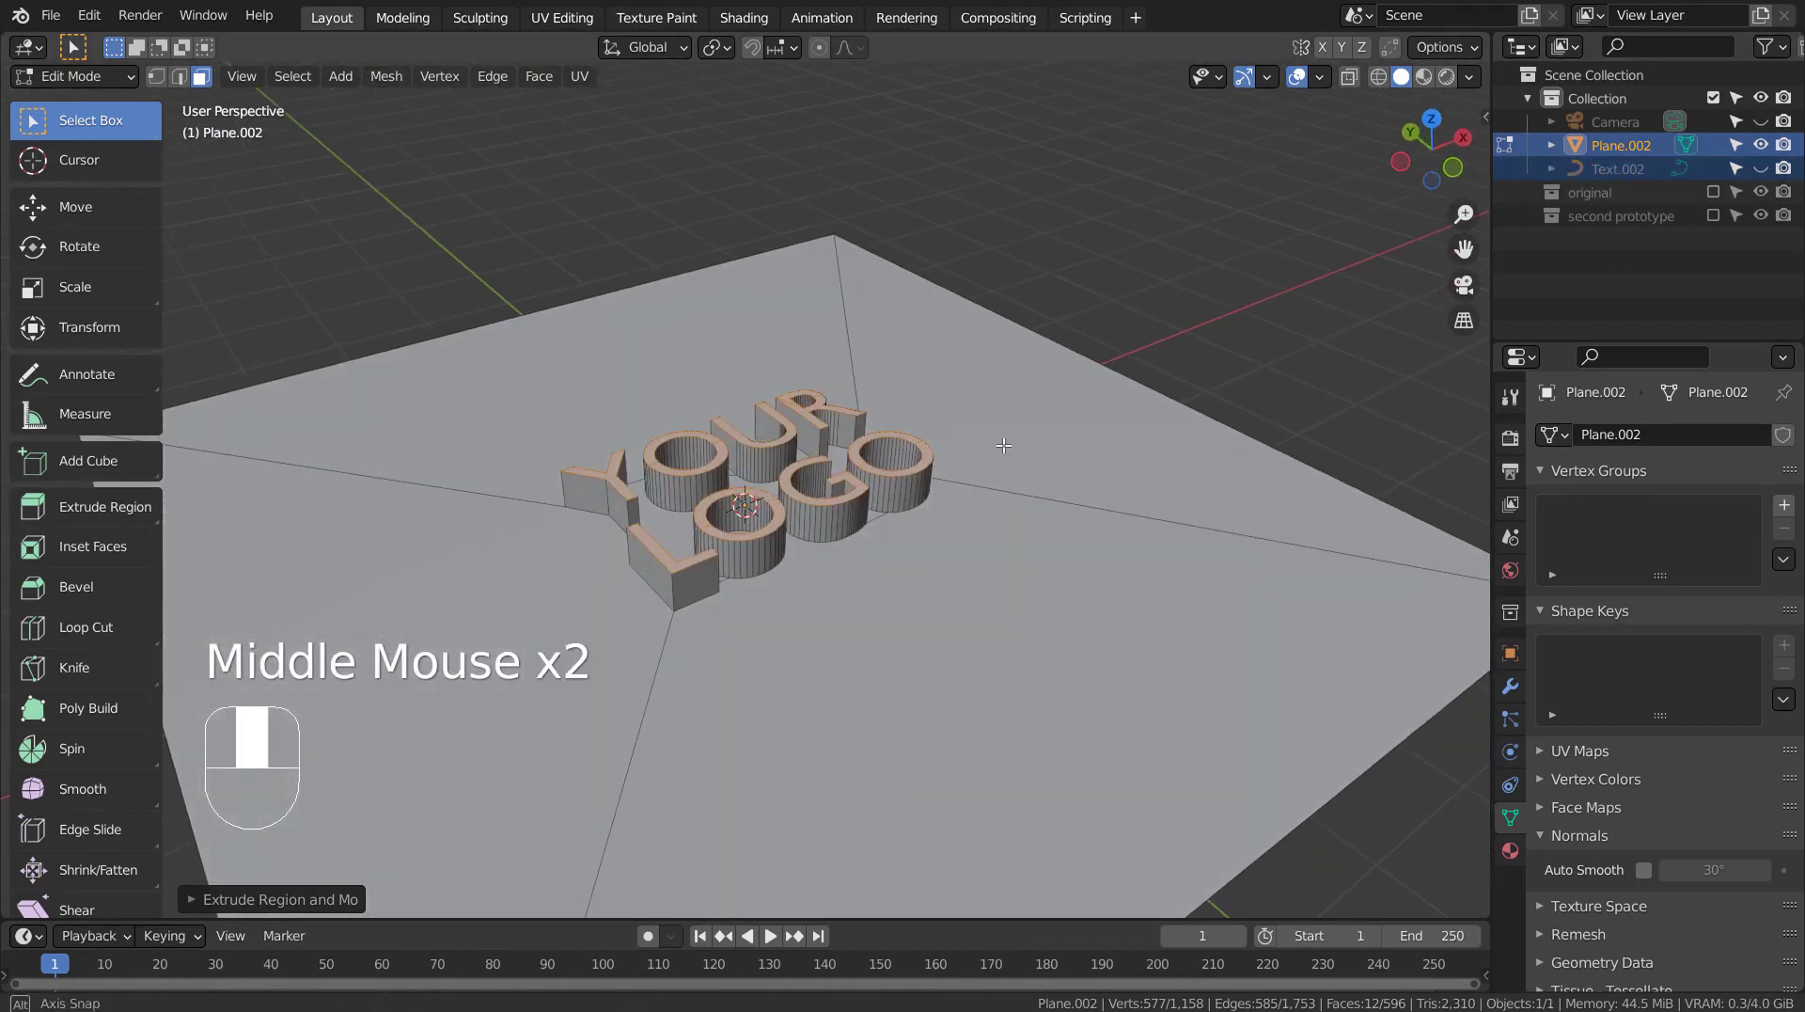
pyautogui.moveTo(1013, 438); pyautogui.dragTo(977, 464, button='middle')
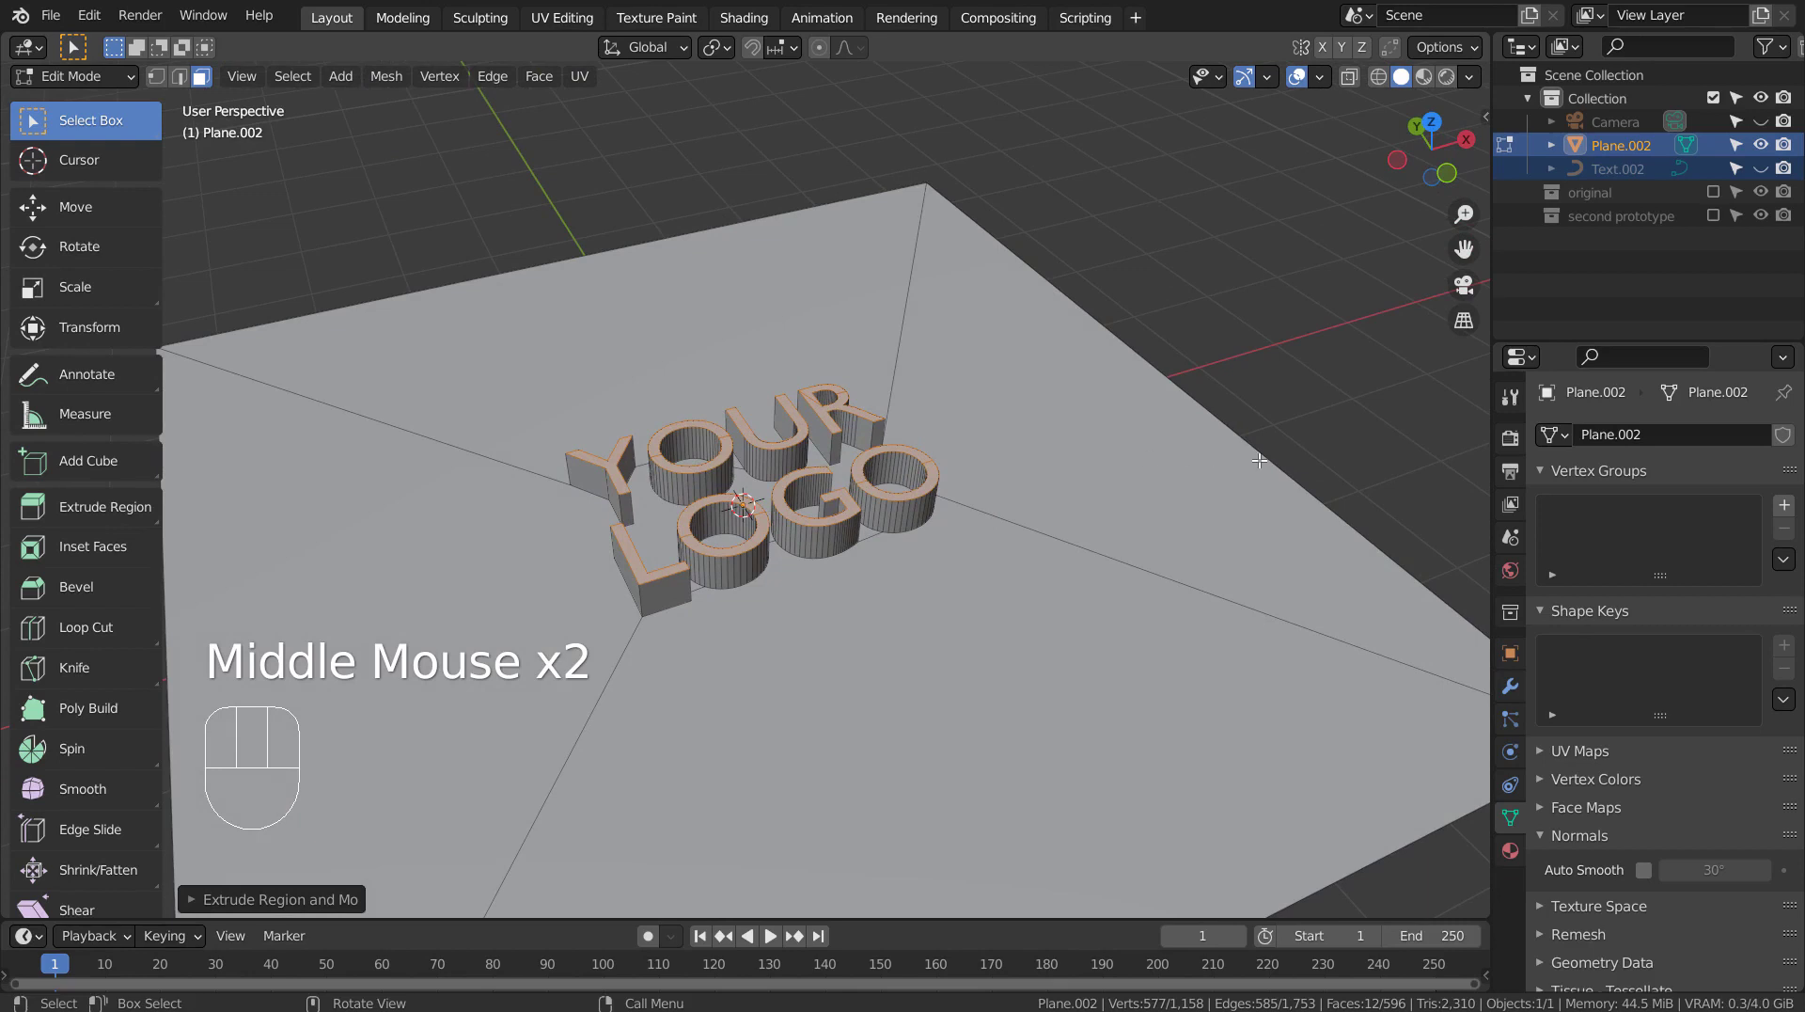
pyautogui.press('Tab')
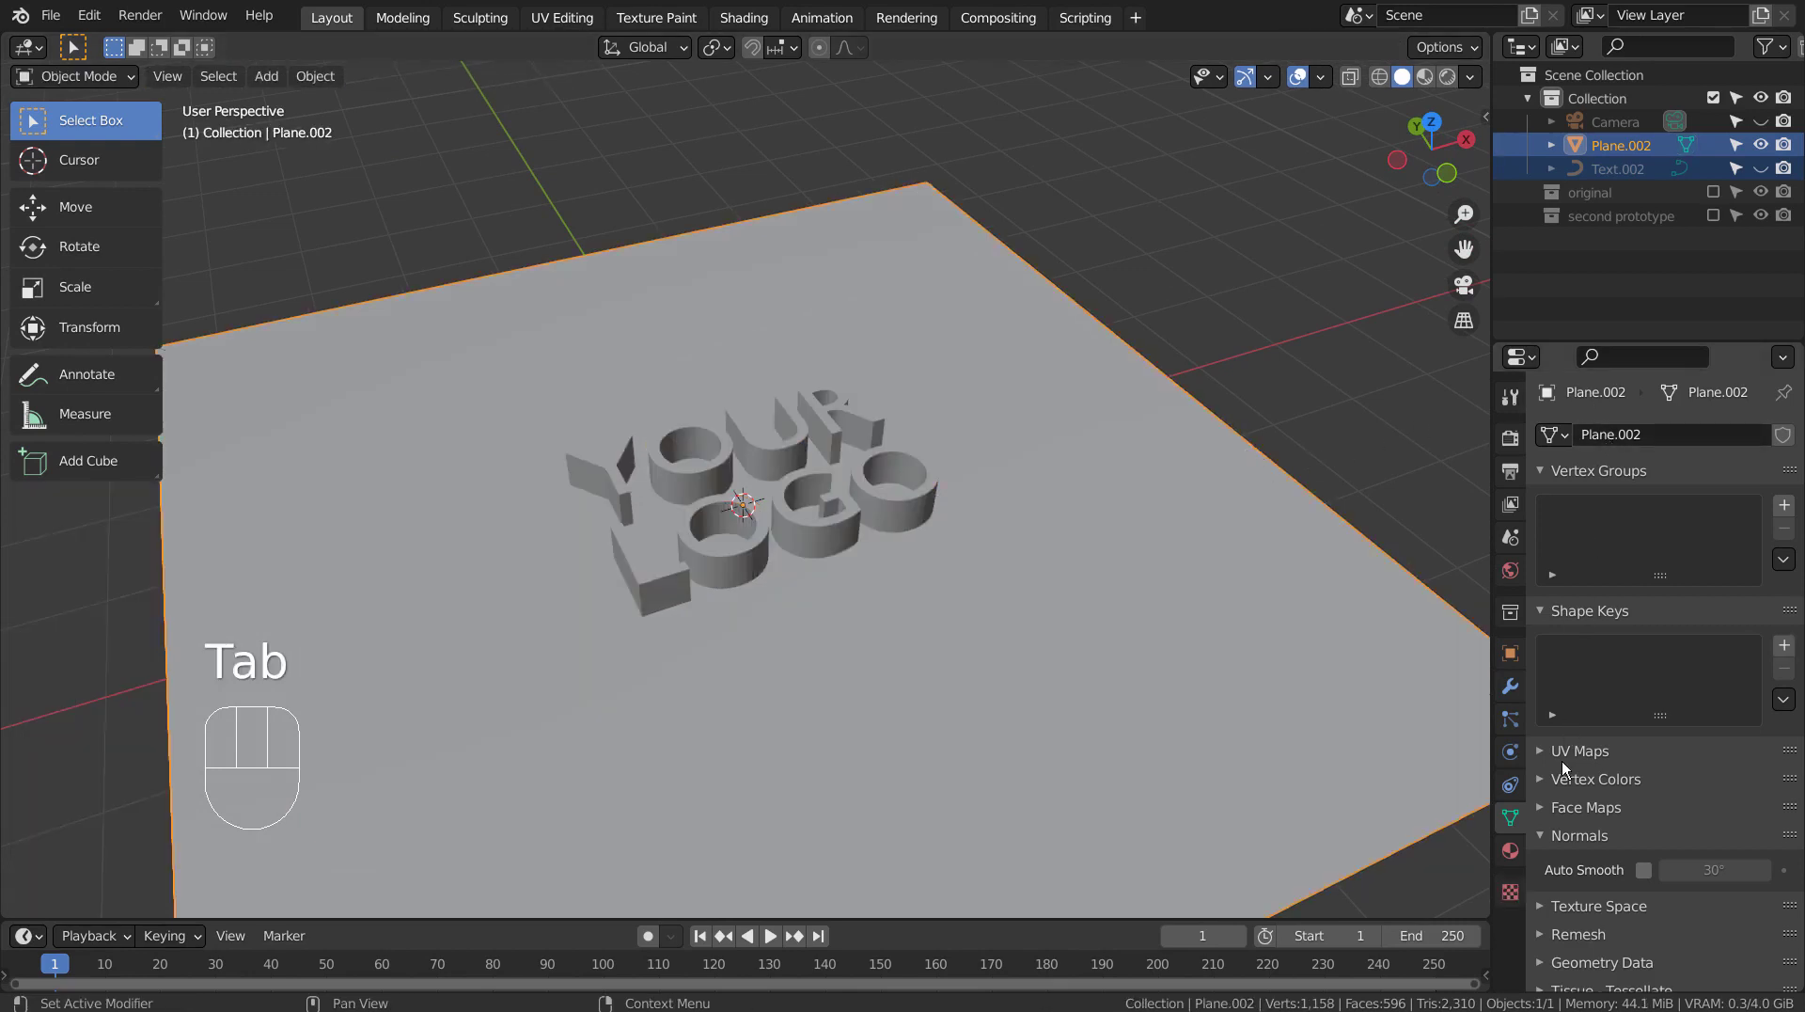
# - Assign the existing Material.001 to the plane
pyautogui.click(1510, 850)
pyautogui.click(1549, 510)
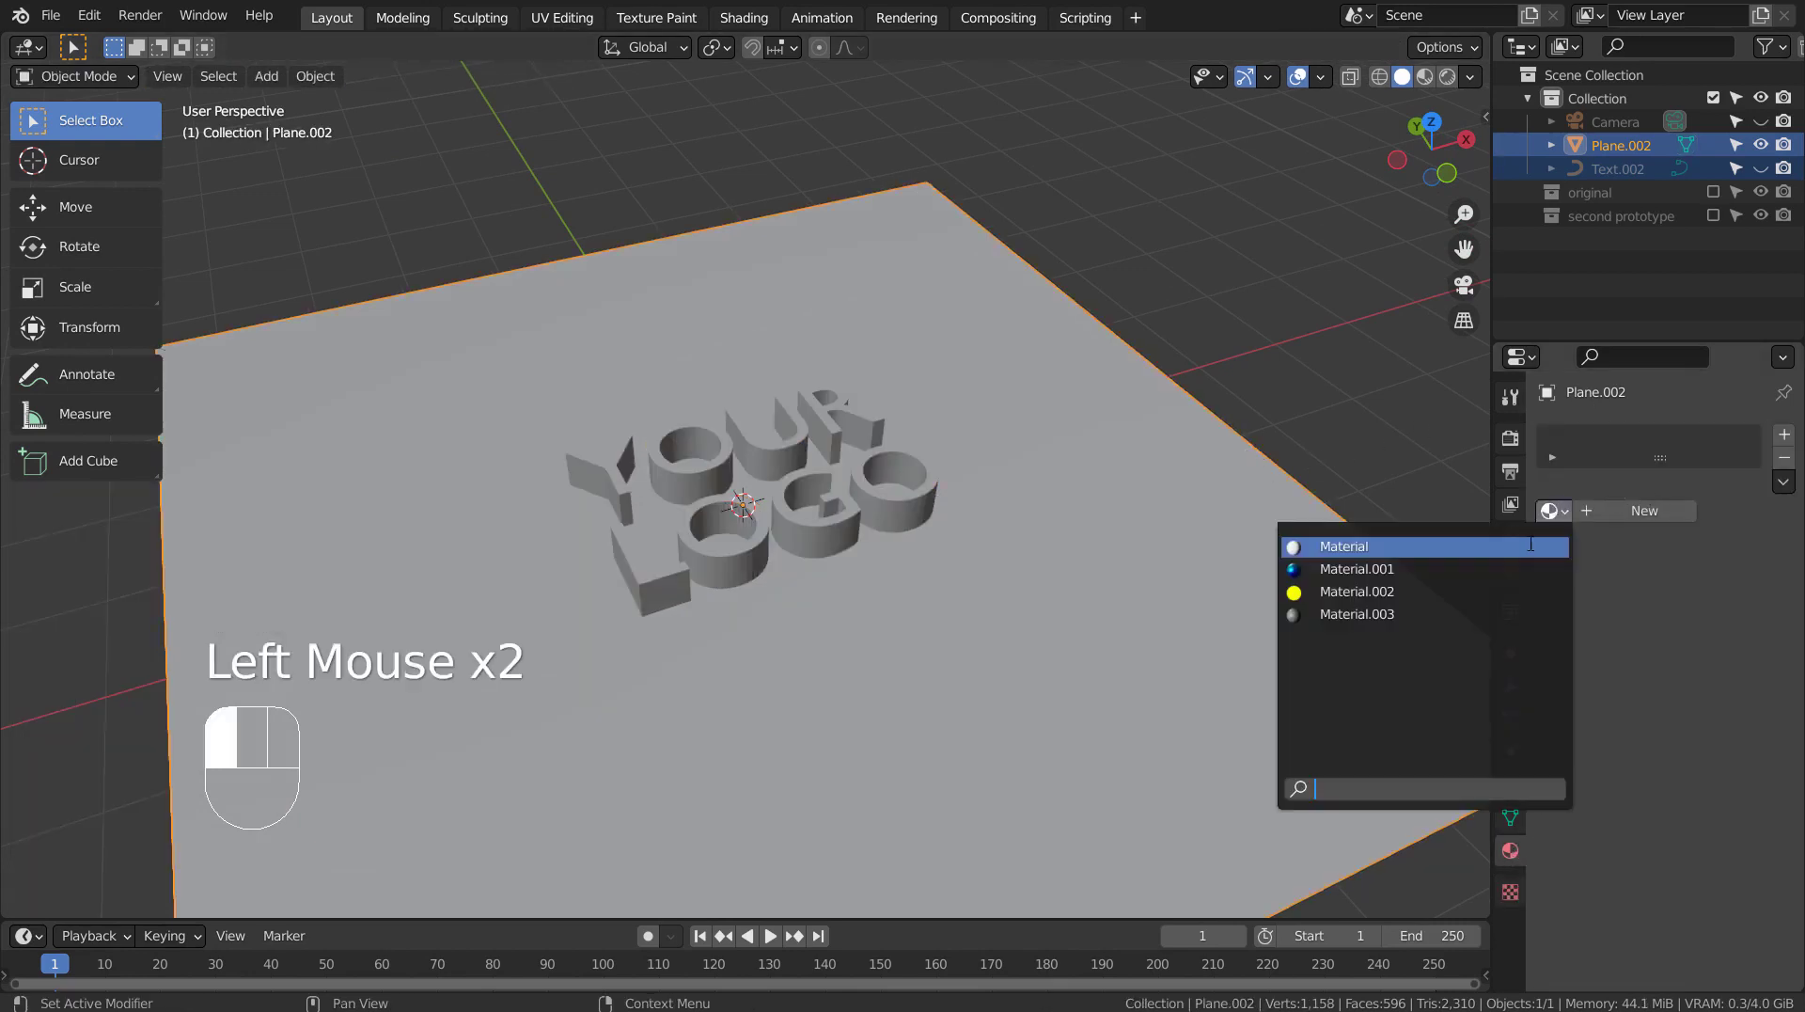
pyautogui.click(1514, 569)
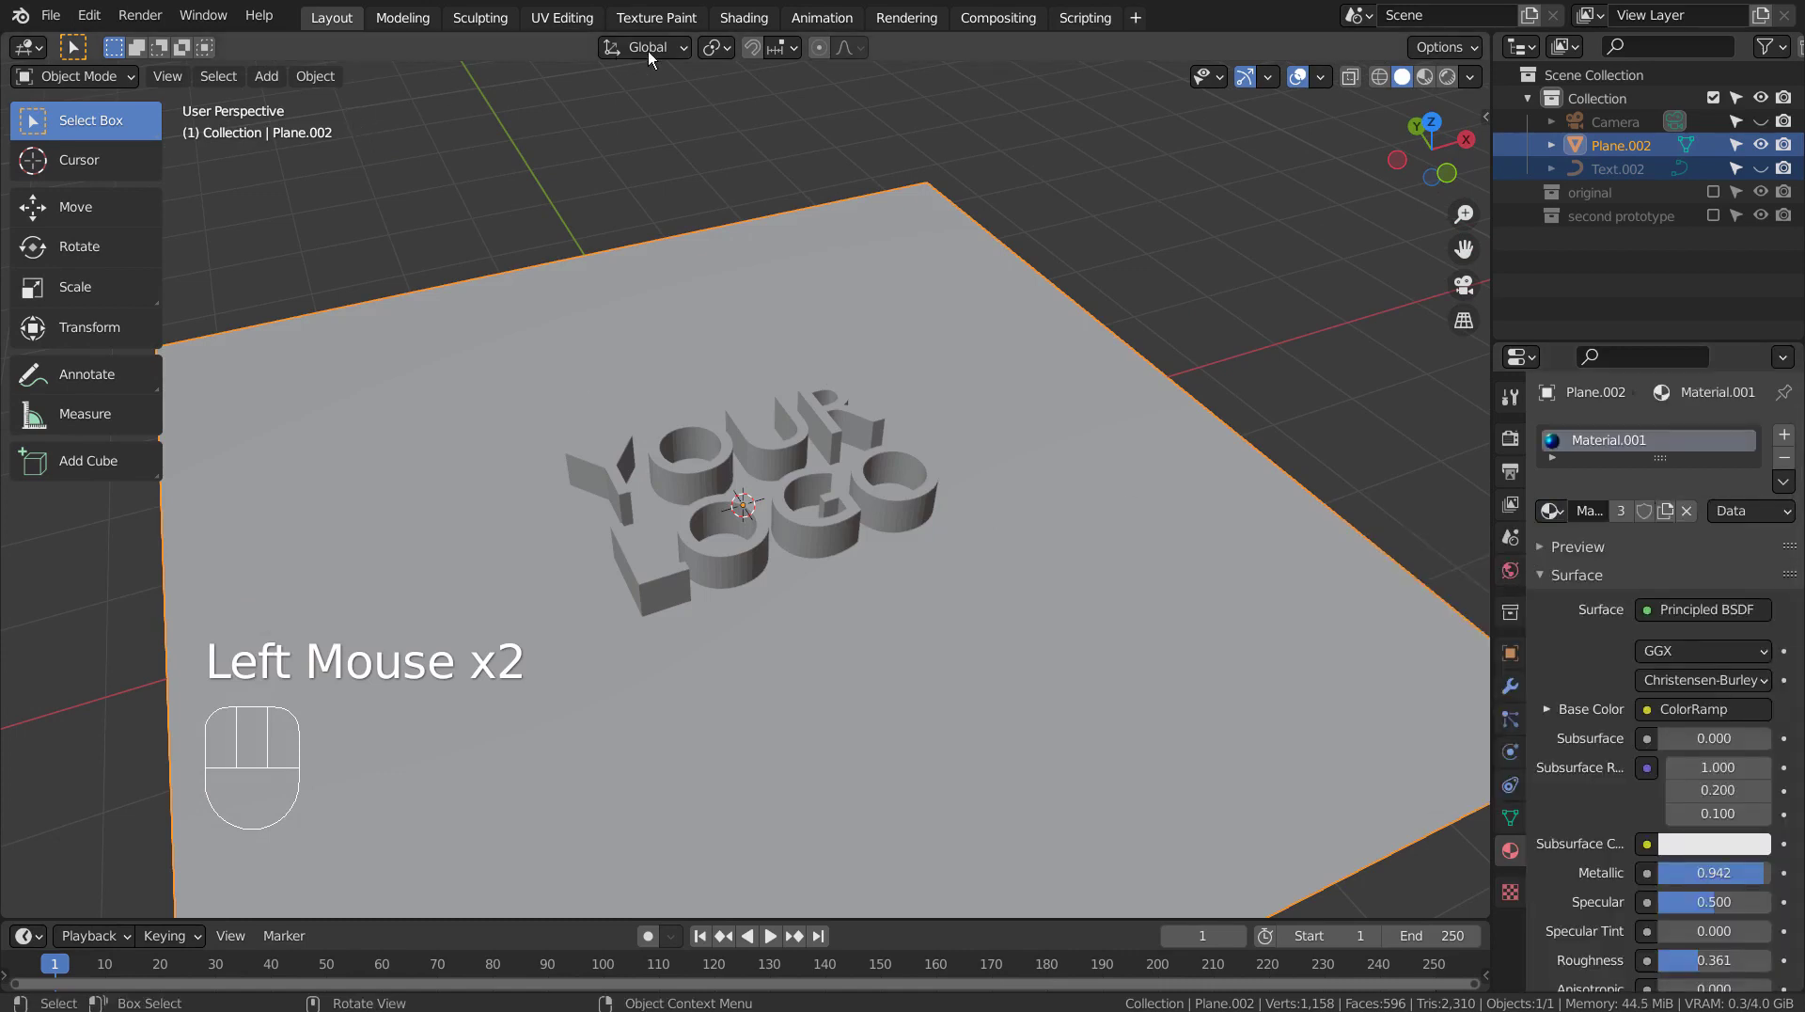
# - Inspect the gradient node chain in the Shading workspace and enable Material Preview
pyautogui.click(739, 21)
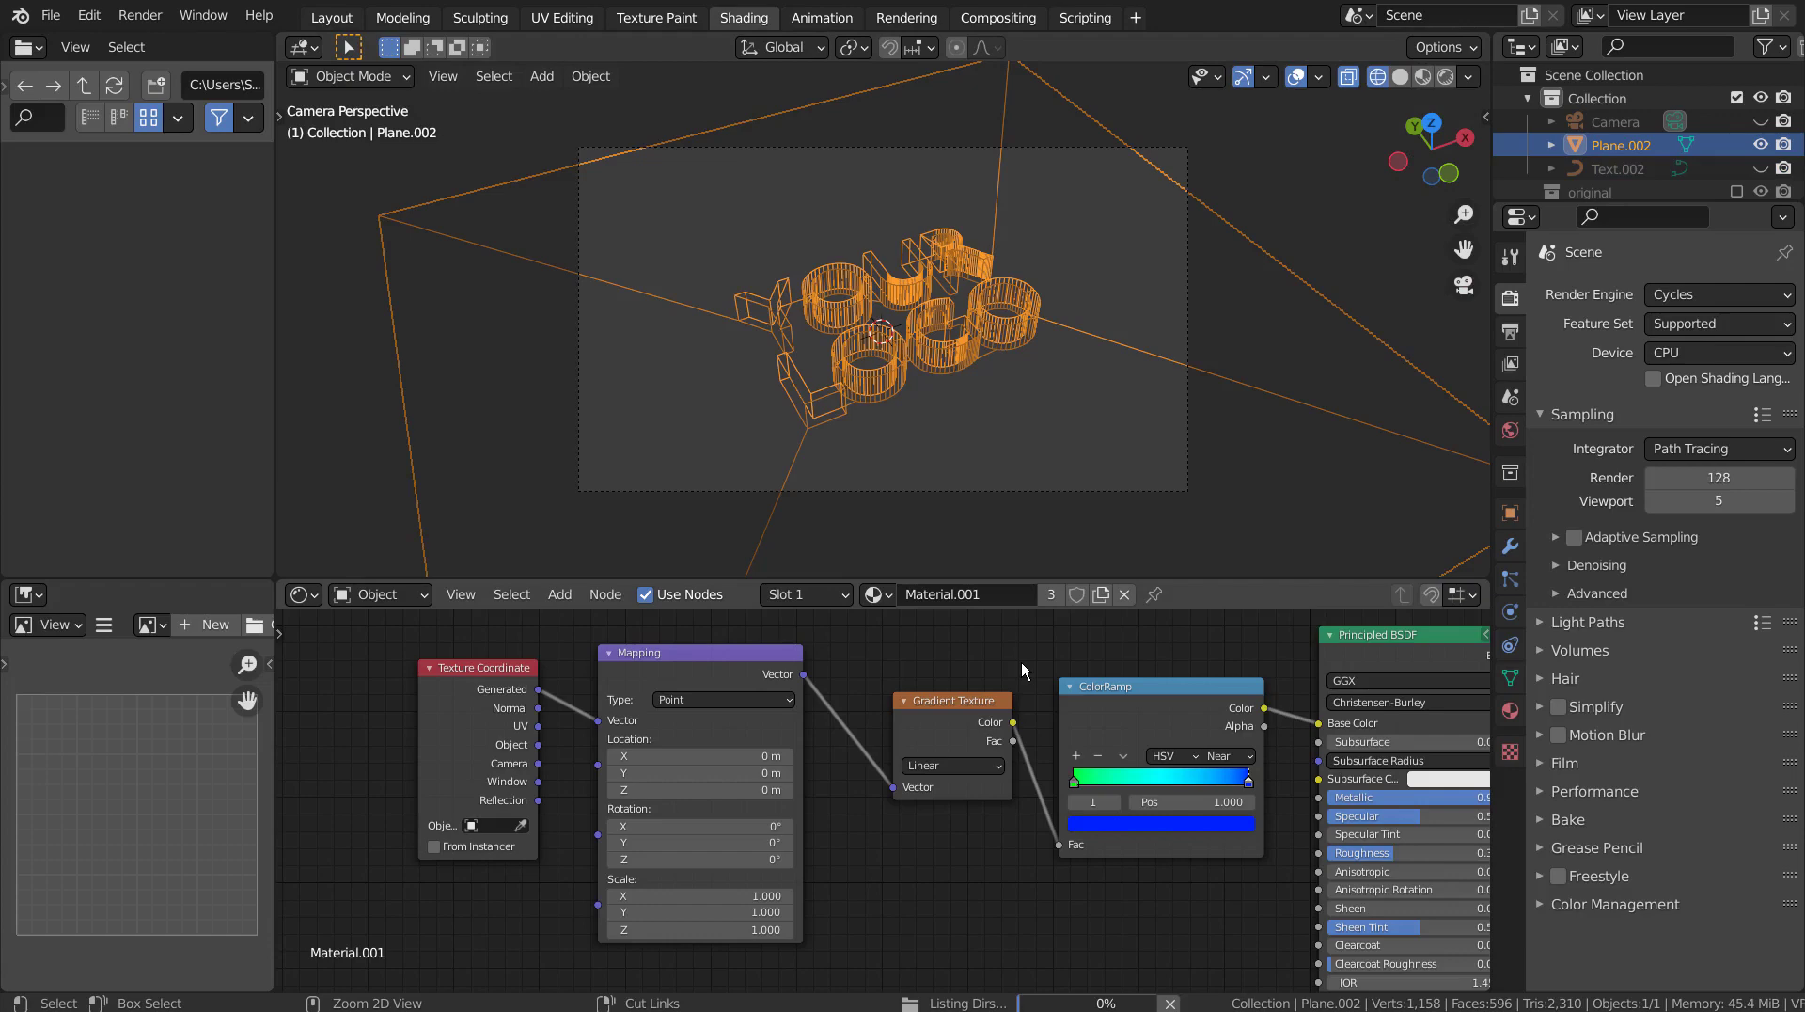
pyautogui.hotkey('ctrl', 'space')
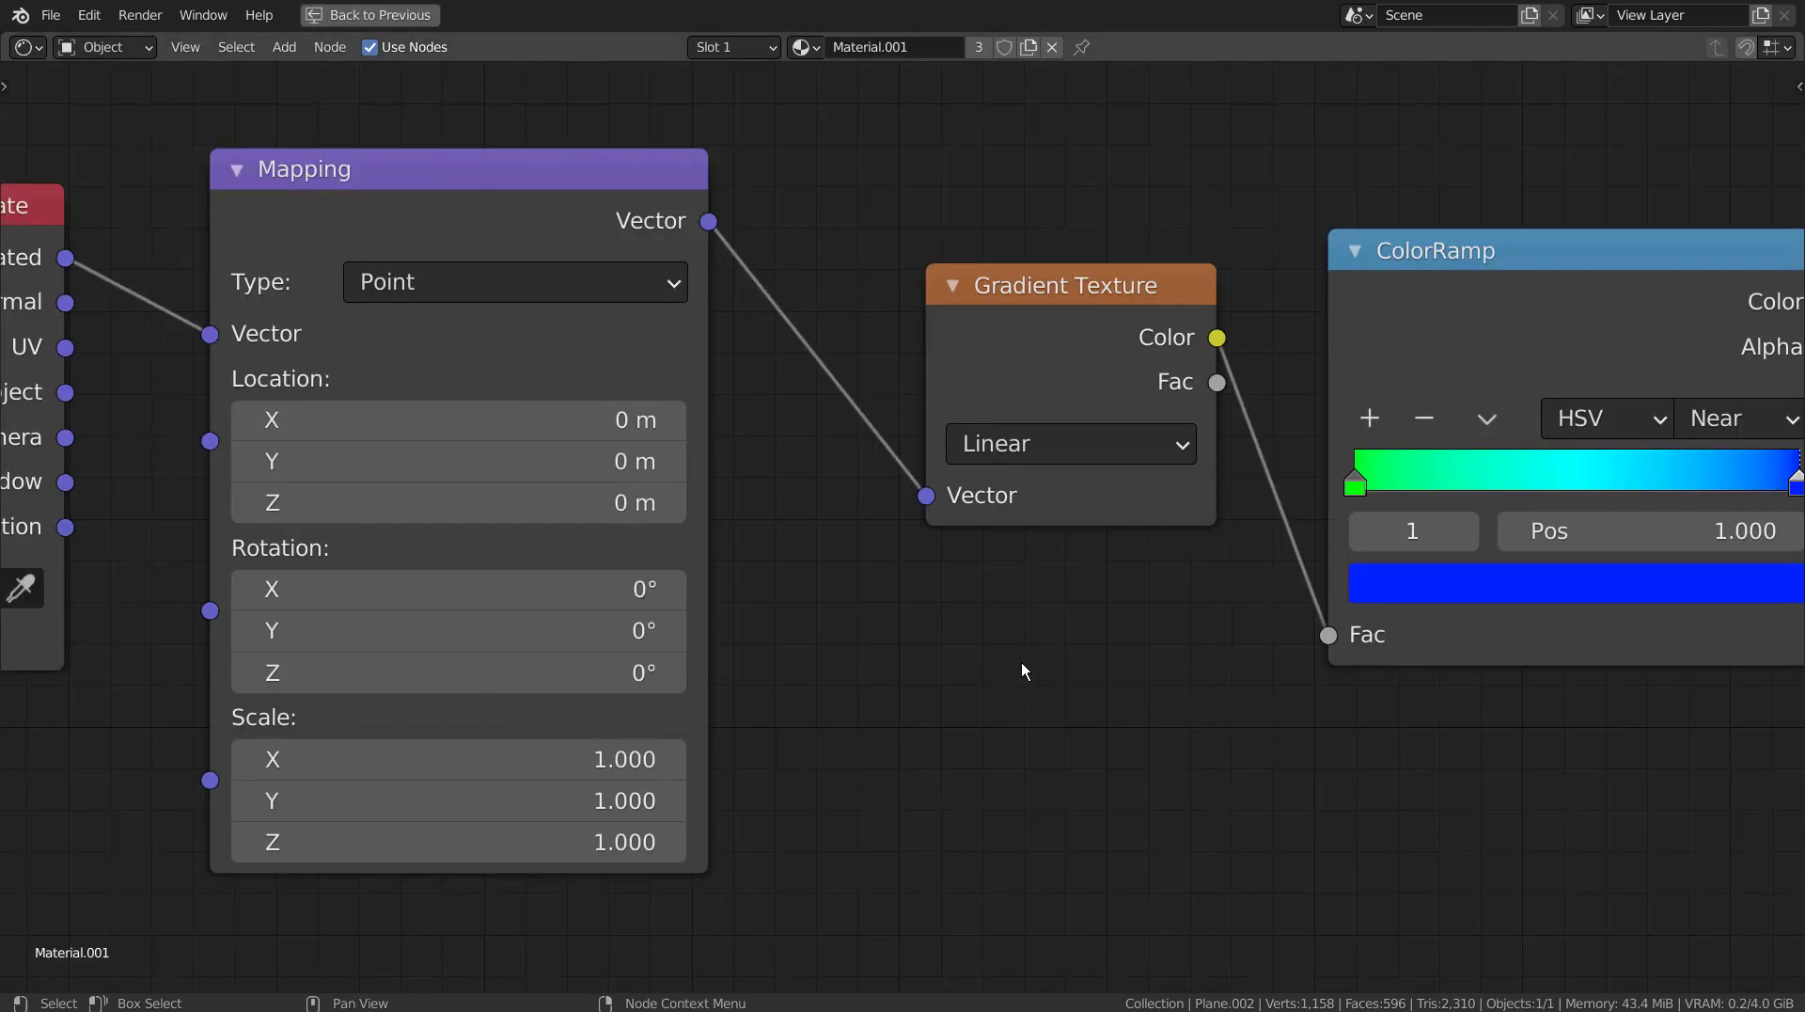
pyautogui.scroll(-2, 1022, 661)
pyautogui.scroll(-1, 1021, 662)
pyautogui.scroll(-1, 1021, 662)
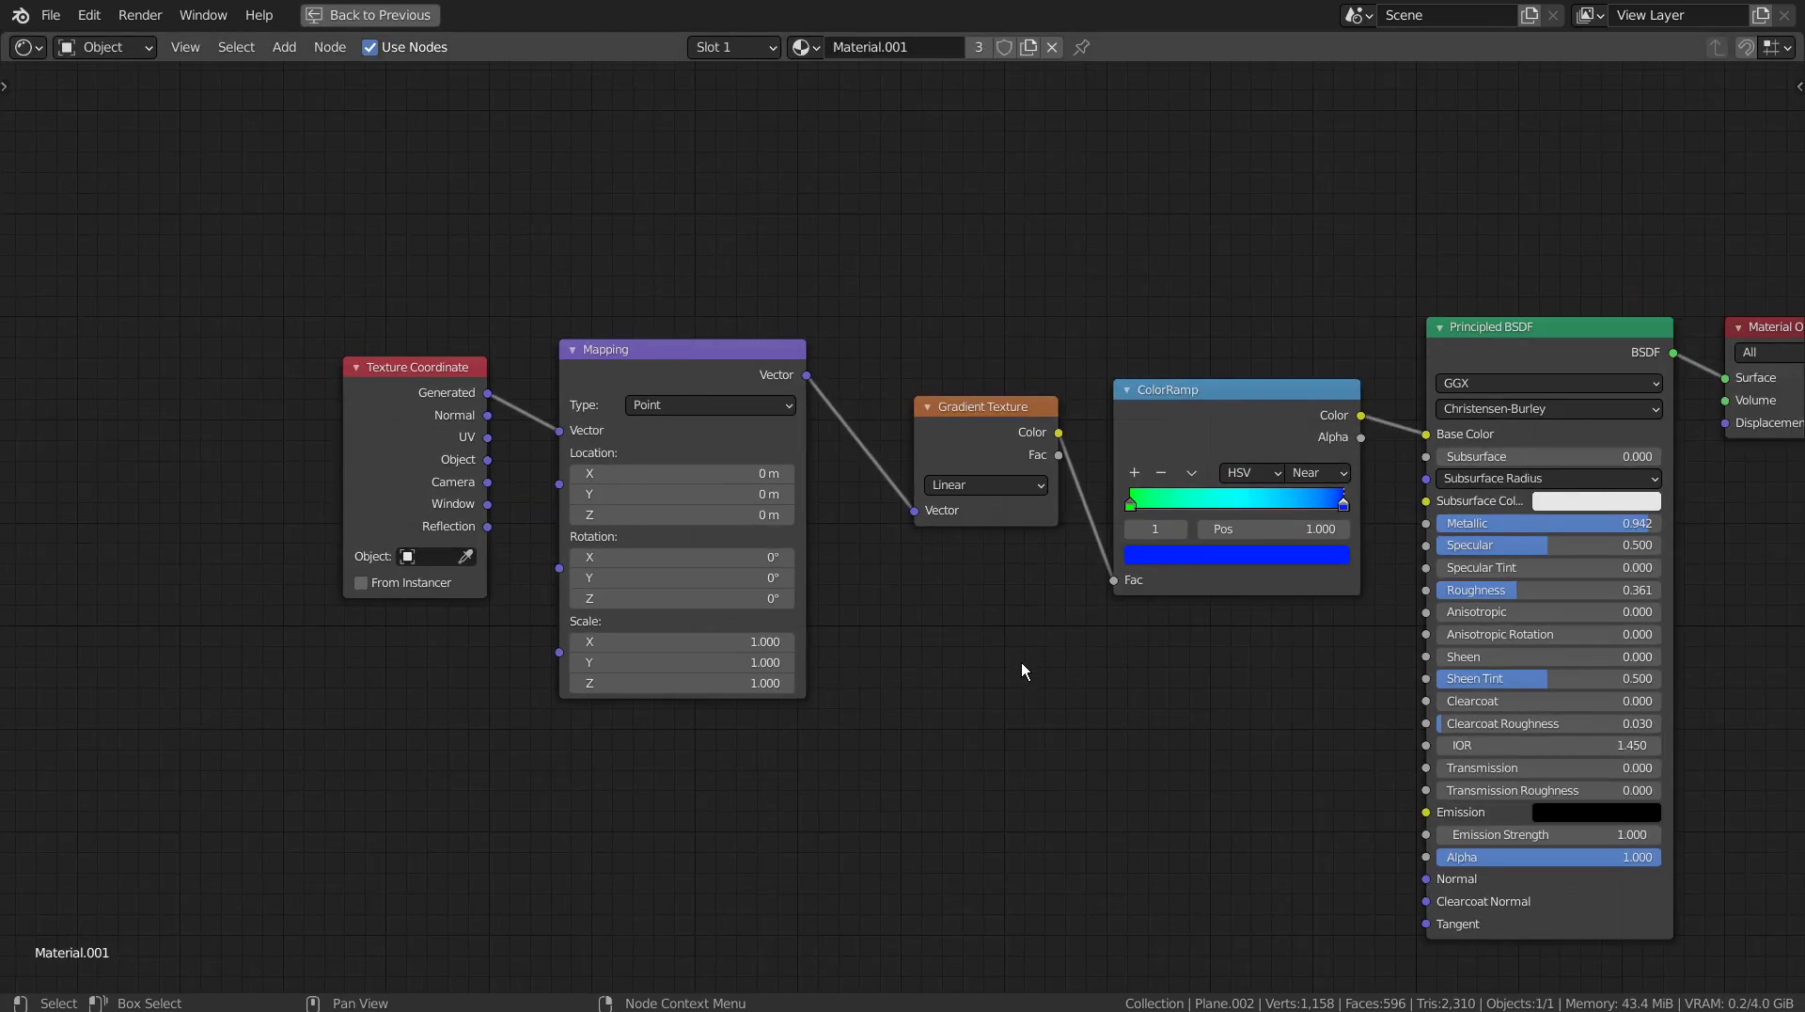
pyautogui.moveTo(1016, 658); pyautogui.dragTo(829, 585, button='middle')
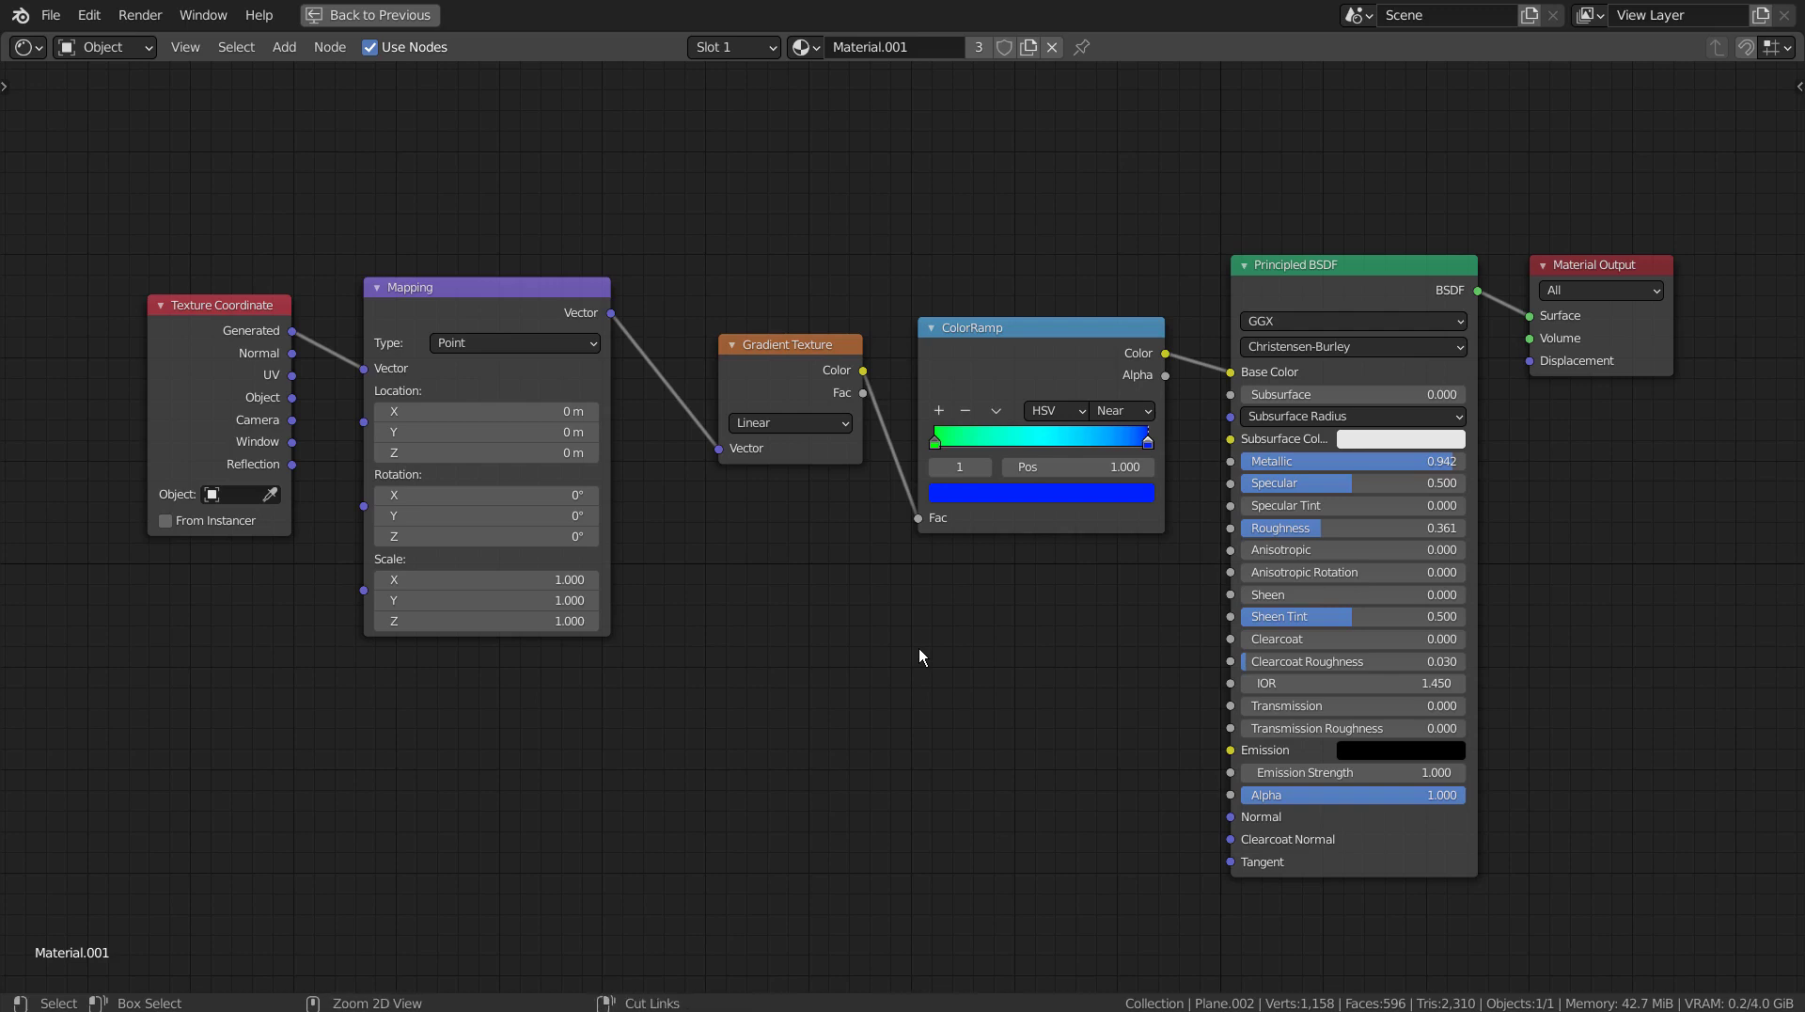
pyautogui.hotkey('ctrl', 'space')
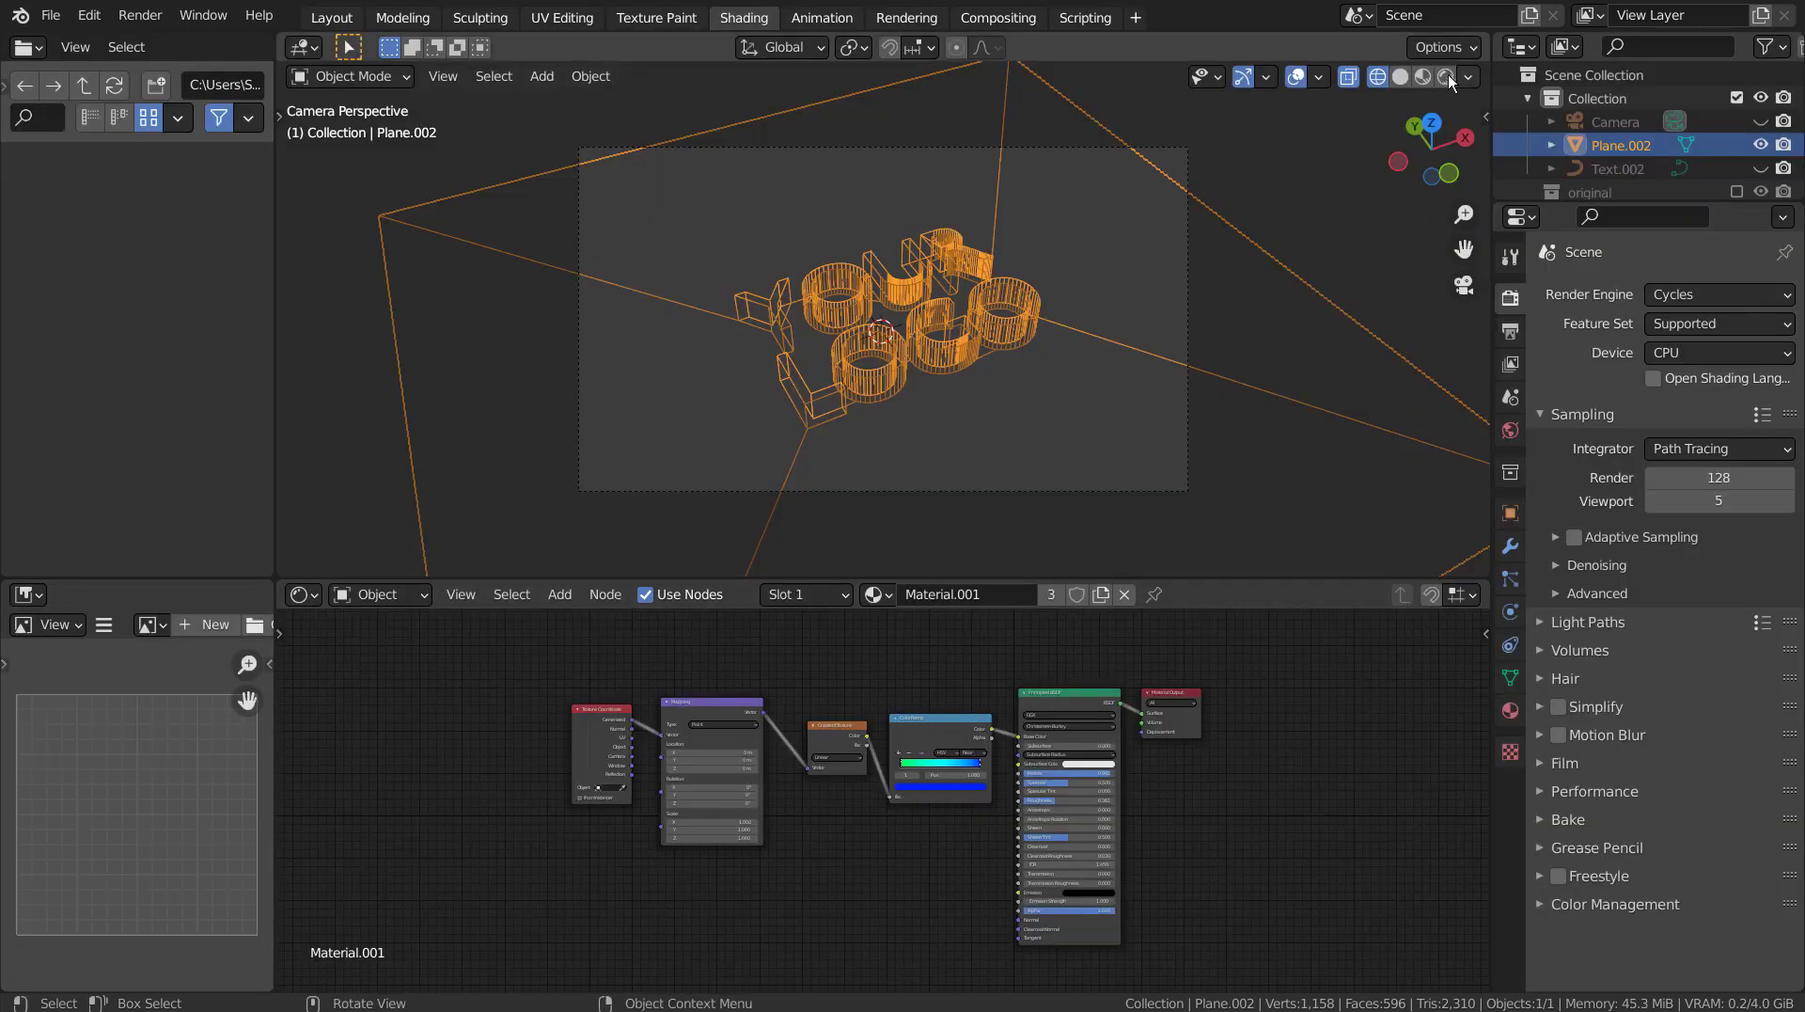
pyautogui.click(1424, 76)
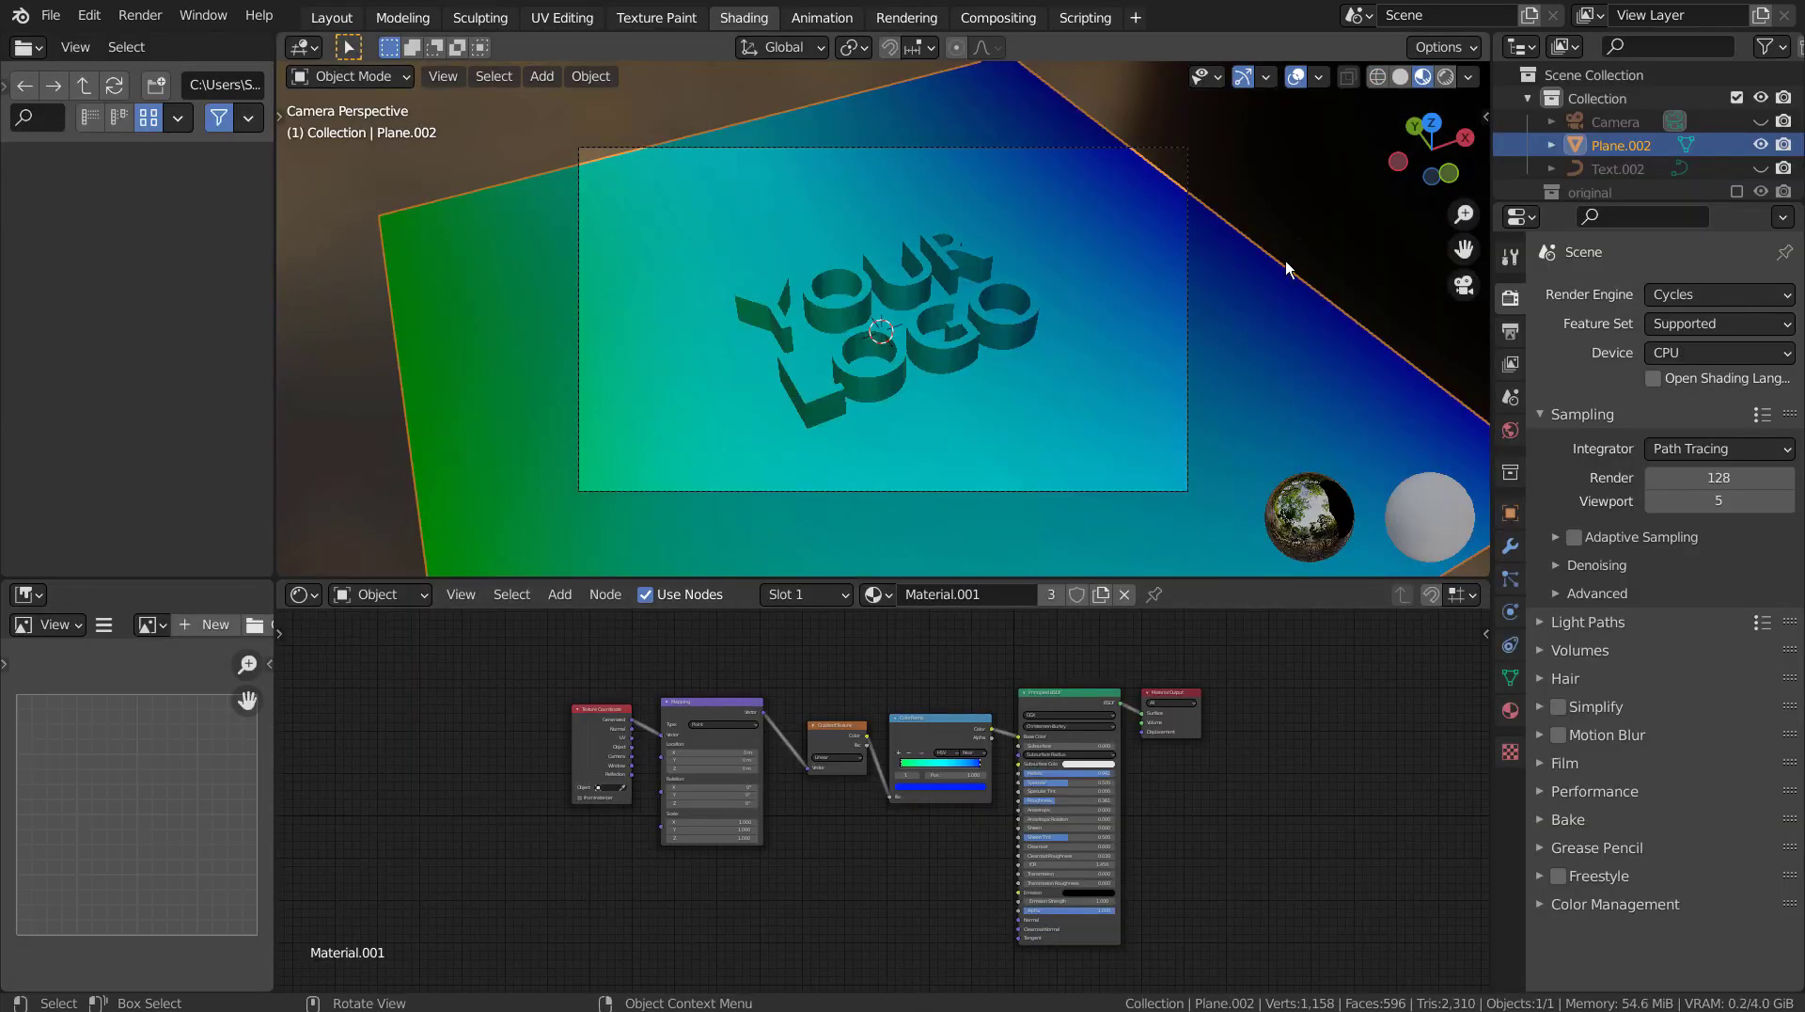
pyautogui.moveTo(1290, 235)
pyautogui.mouseDown(button='middle')
pyautogui.moveTo(980, 226)
pyautogui.moveTo(1209, 166)
pyautogui.moveTo(1358, 222)
pyautogui.moveTo(1298, 311)
pyautogui.moveTo(1115, 359)
pyautogui.mouseUp(button='middle')
# - In Edit Mode with solid shading, grow the letter selection to include their side walls
pyautogui.moveTo(986, 364)
pyautogui.mouseDown(button='middle')
pyautogui.moveTo(1080, 369)
pyautogui.moveTo(1398, 96)
pyautogui.mouseUp(button='middle')
pyautogui.press('Tab')
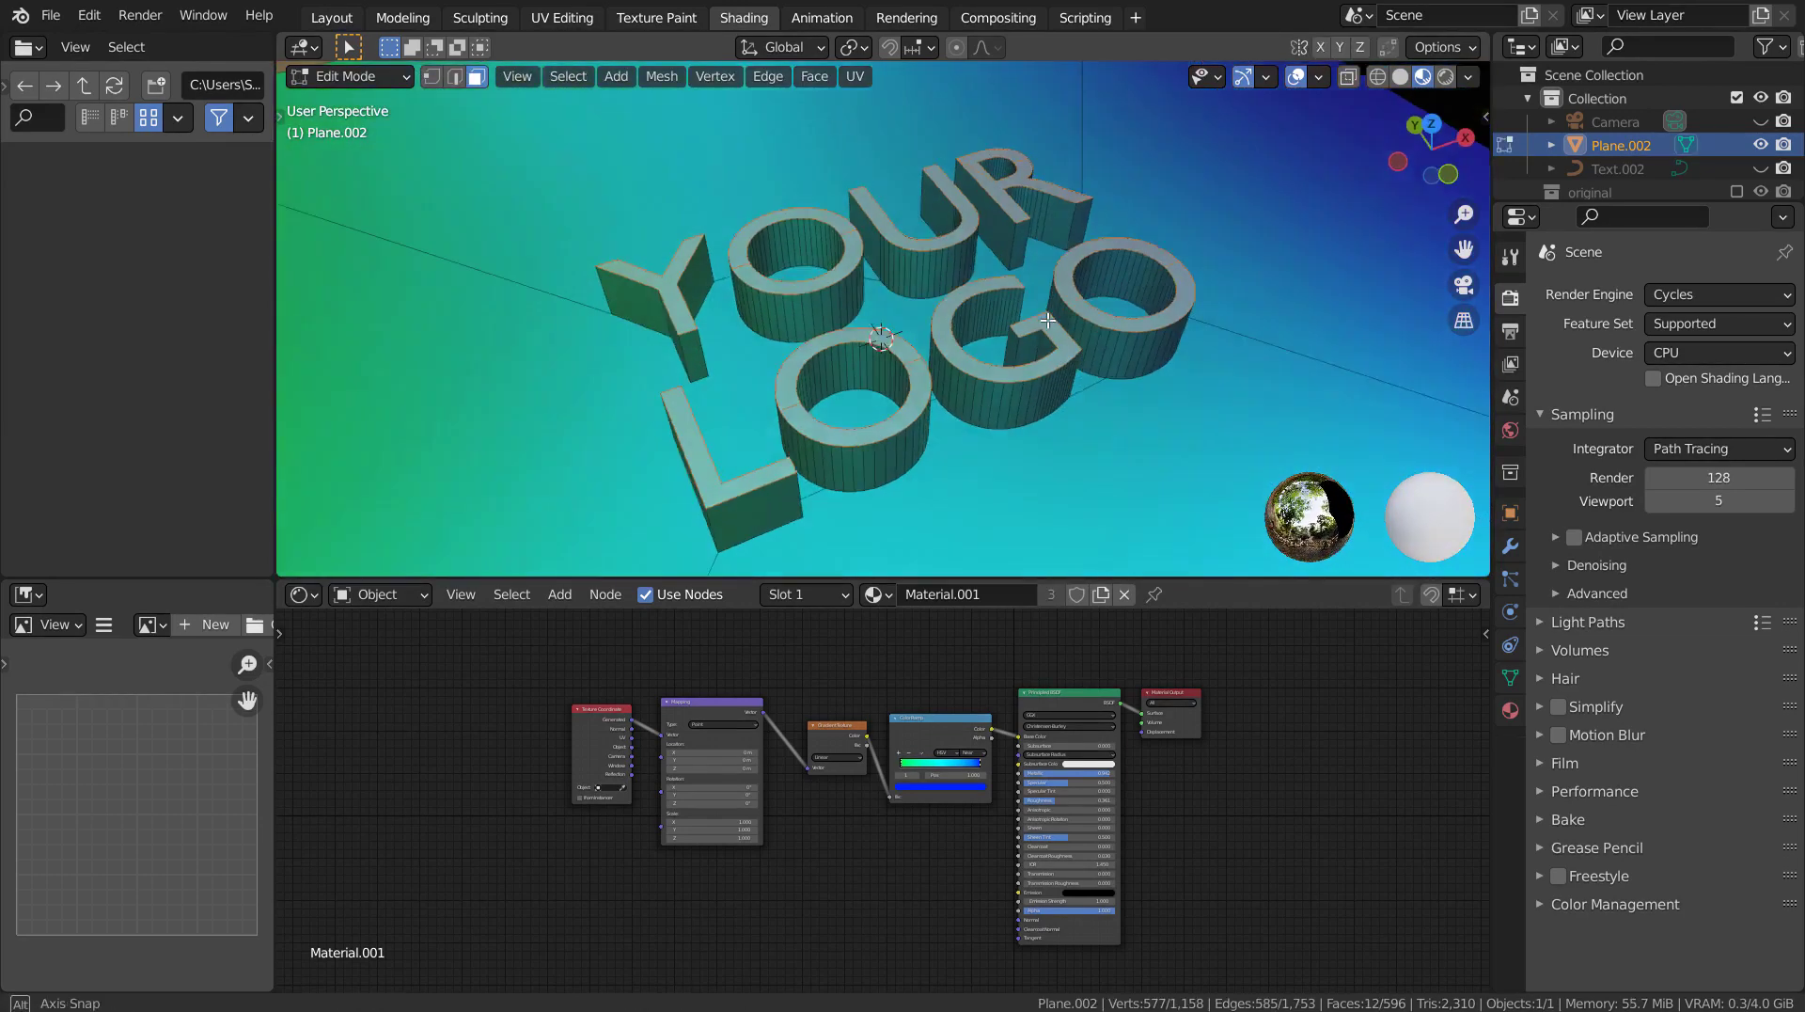
pyautogui.click(1400, 76)
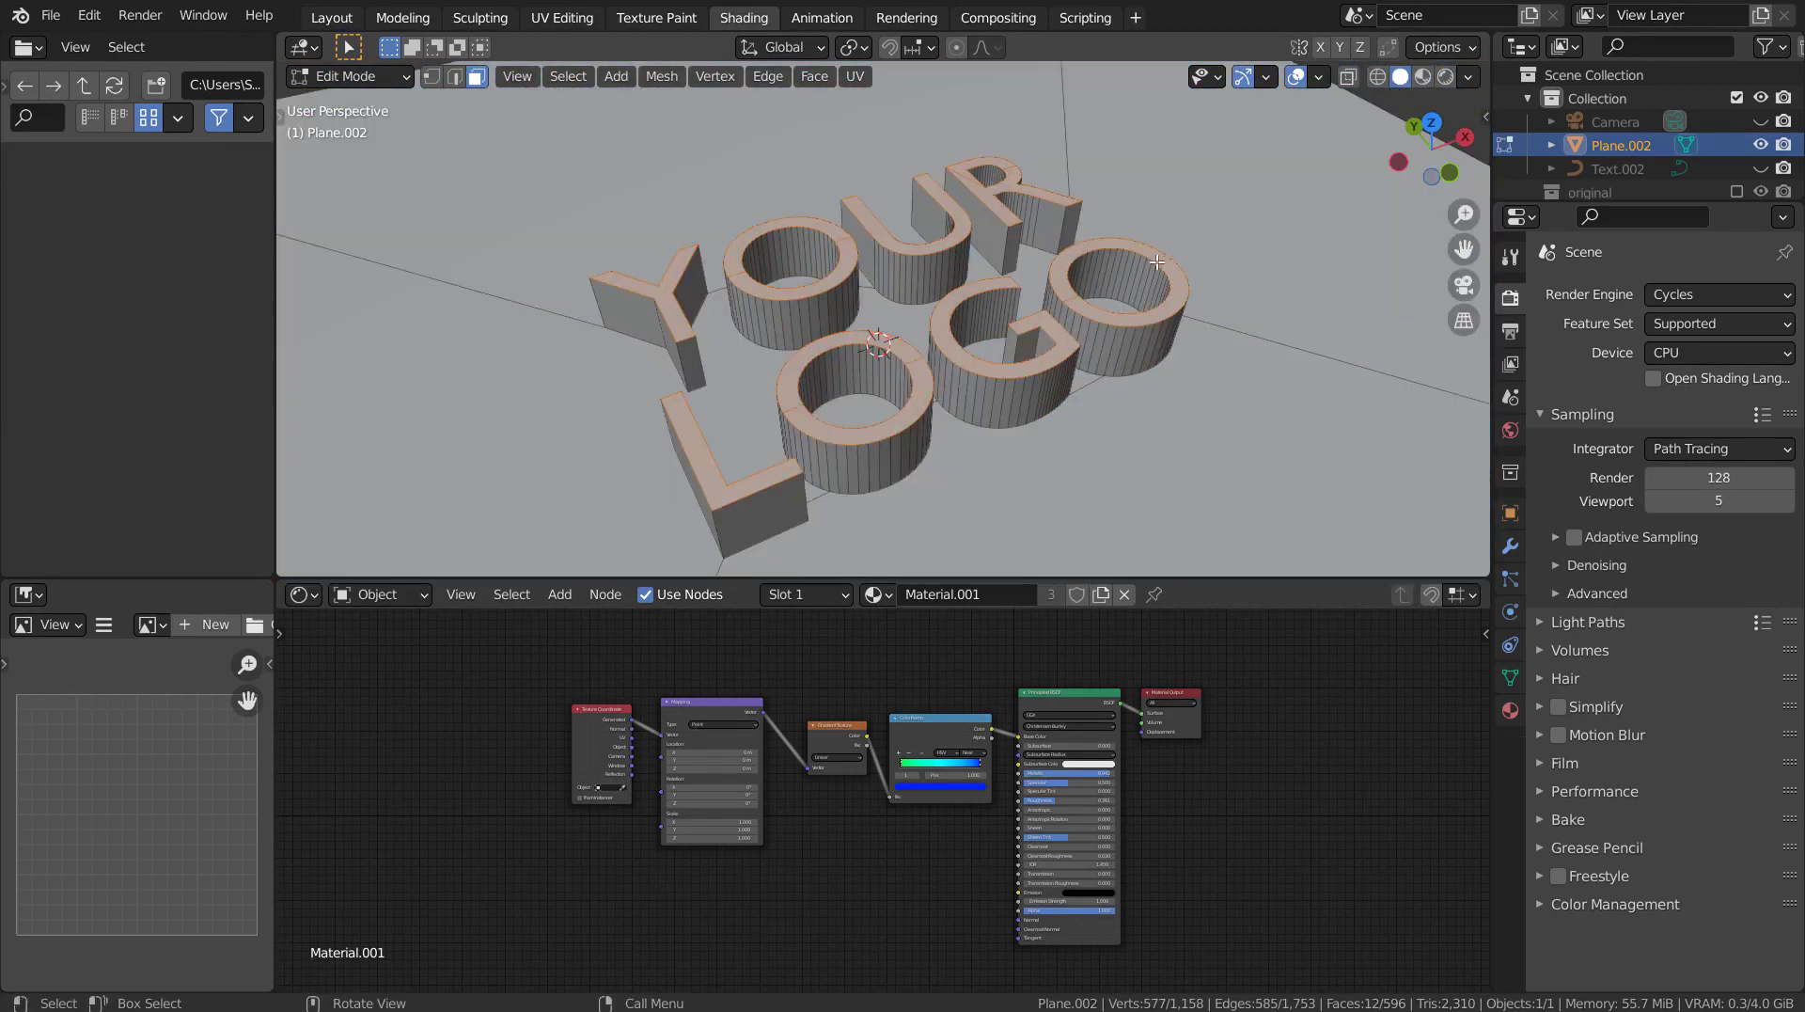
pyautogui.click(569, 77)
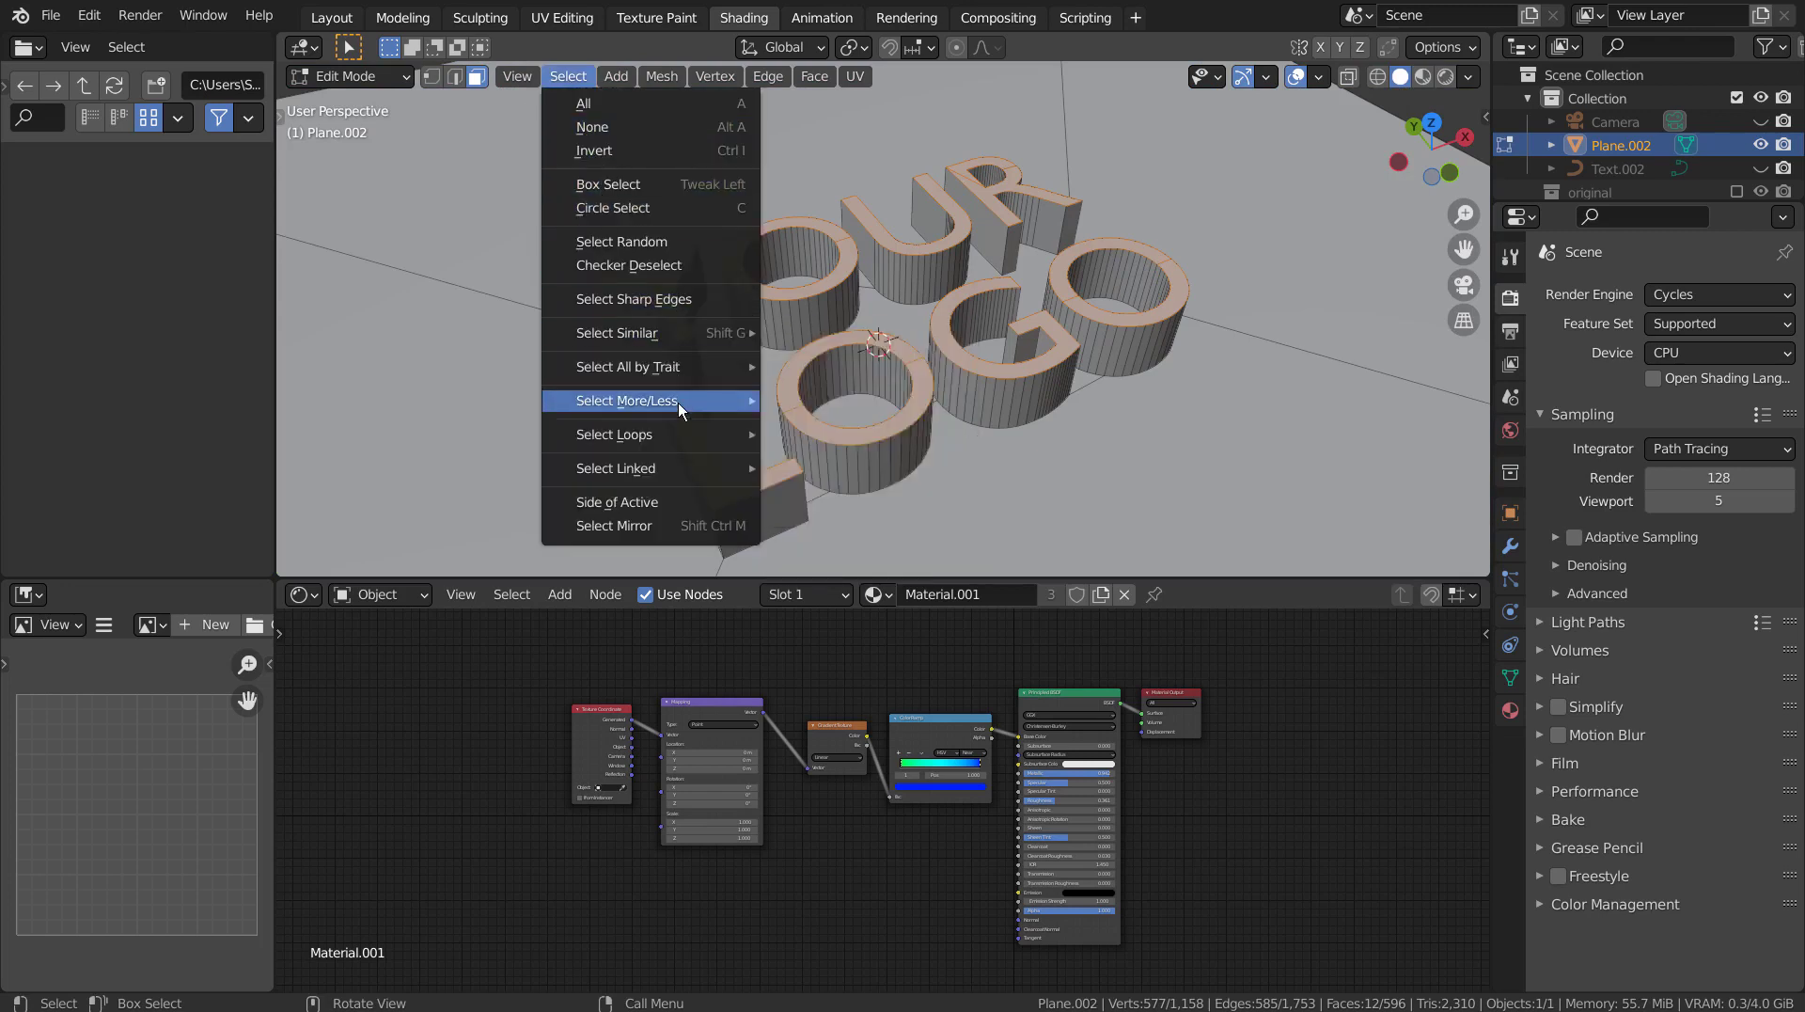
pyautogui.moveTo(649, 401)
pyautogui.click(901, 400)
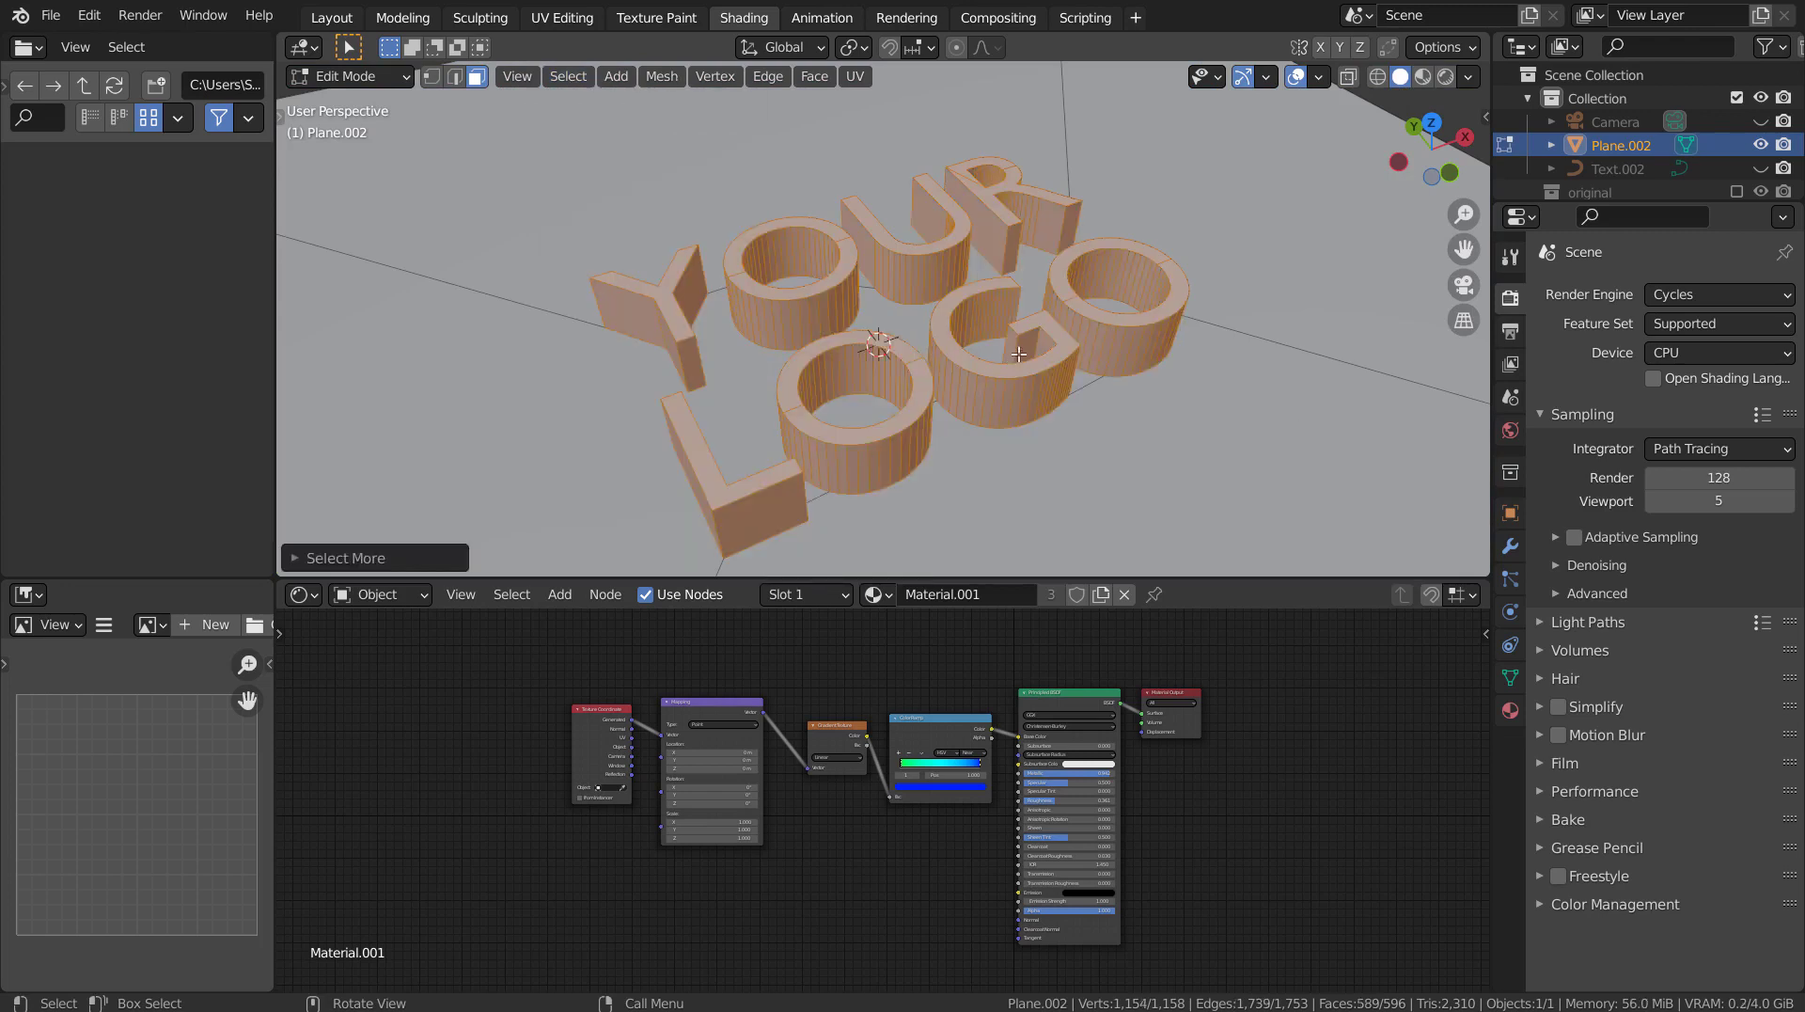
# - Add a second material slot on the plane and assign Material.003 to it
pyautogui.click(1511, 710)
pyautogui.click(1785, 295)
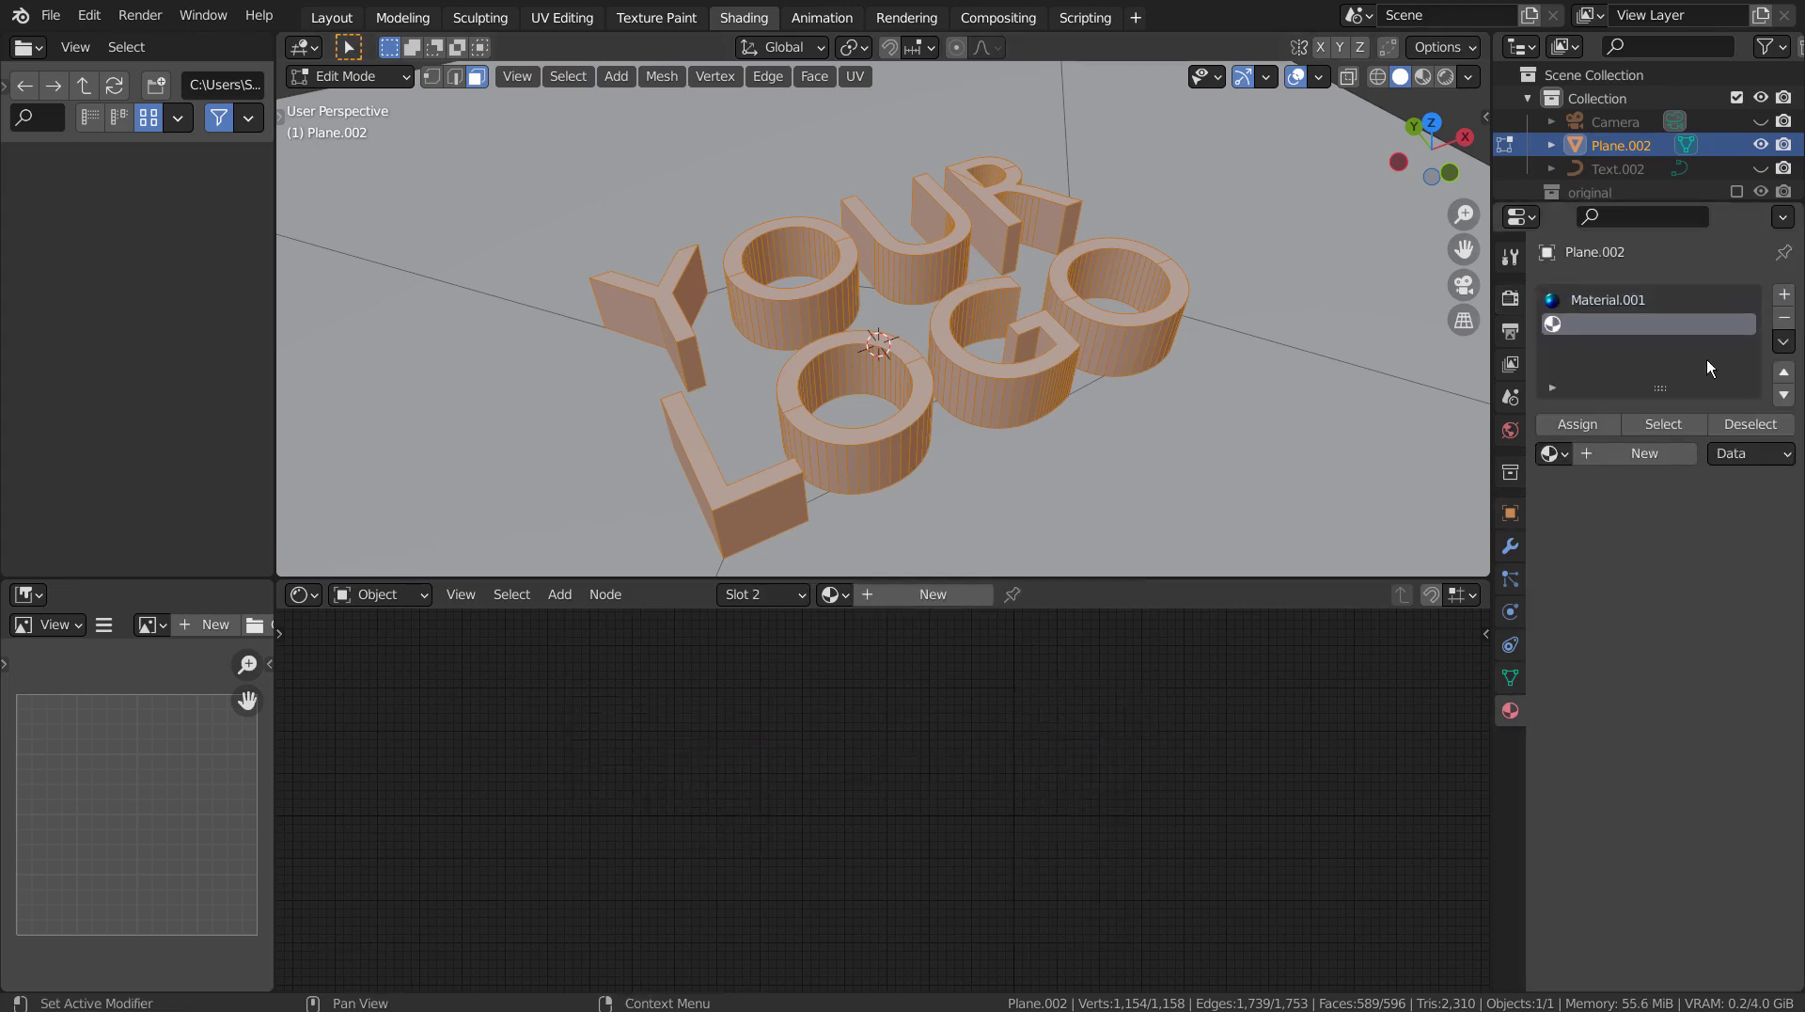
pyautogui.click(1549, 453)
pyautogui.click(1504, 556)
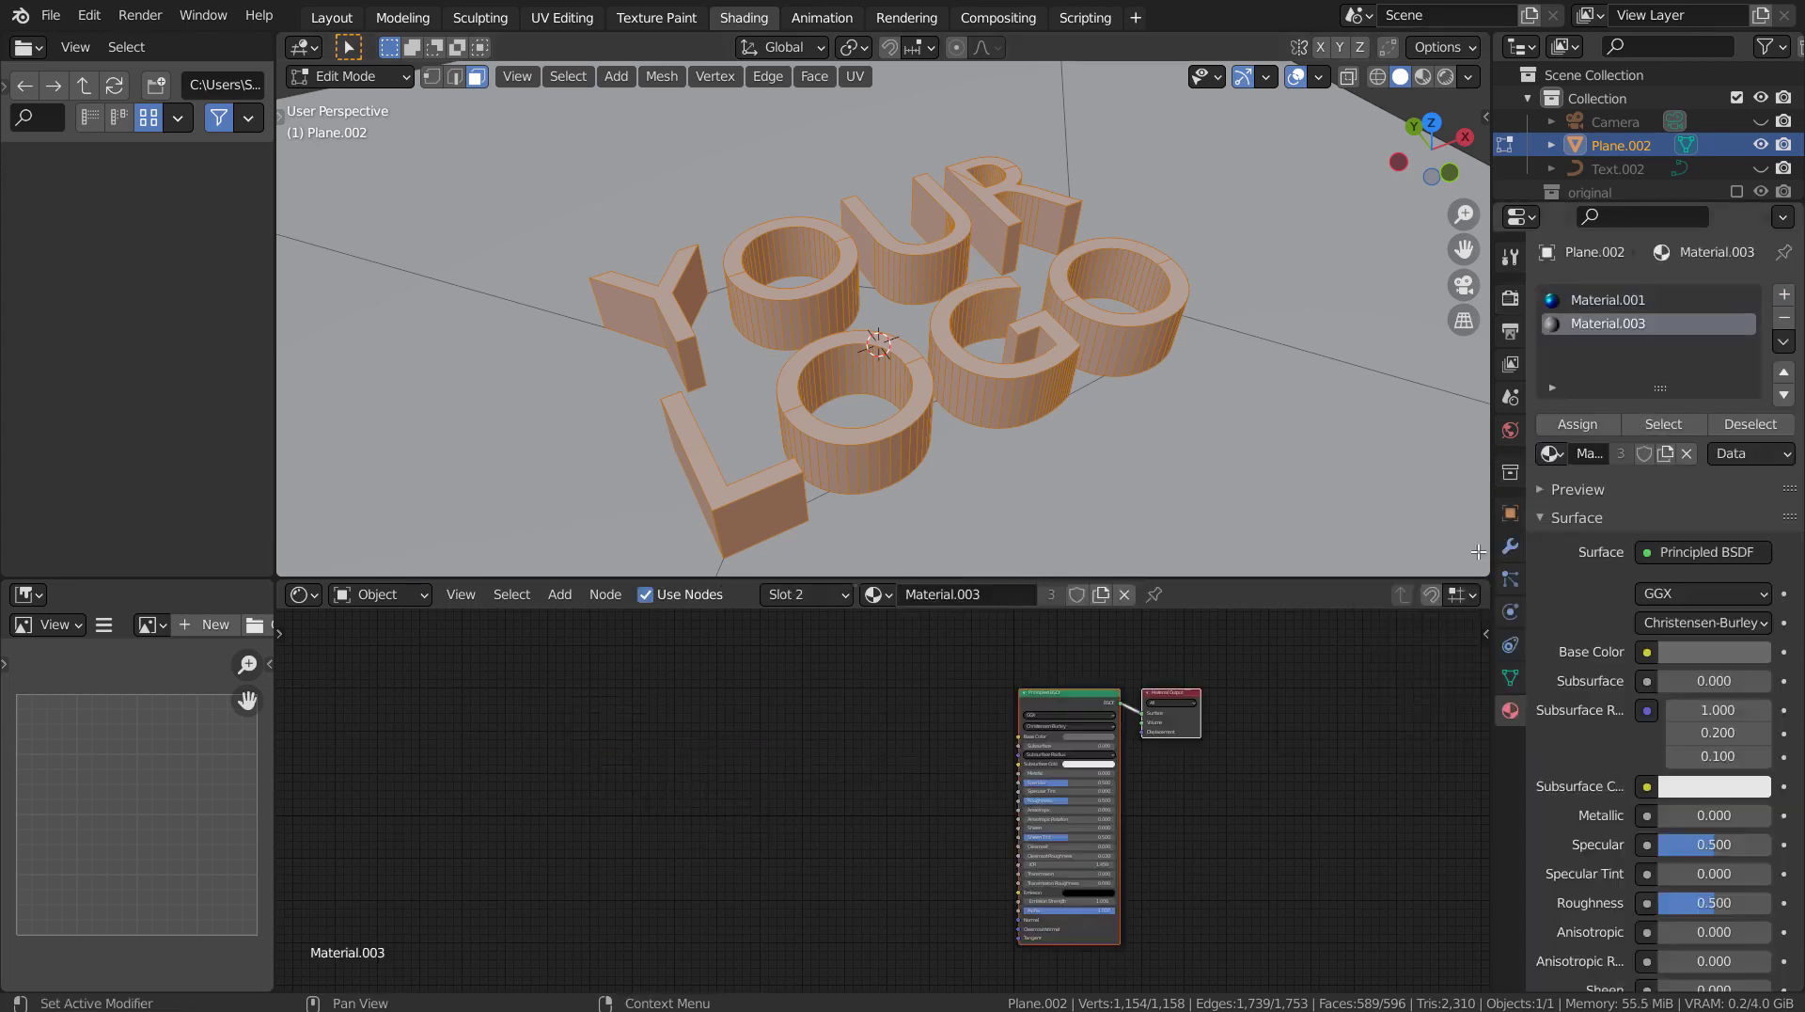
# - Review the Material.003 settings in a maximized properties panel, then restore the layout
pyautogui.hotkey('ctrl', 'space')
pyautogui.scroll(-3, 1677, 534)
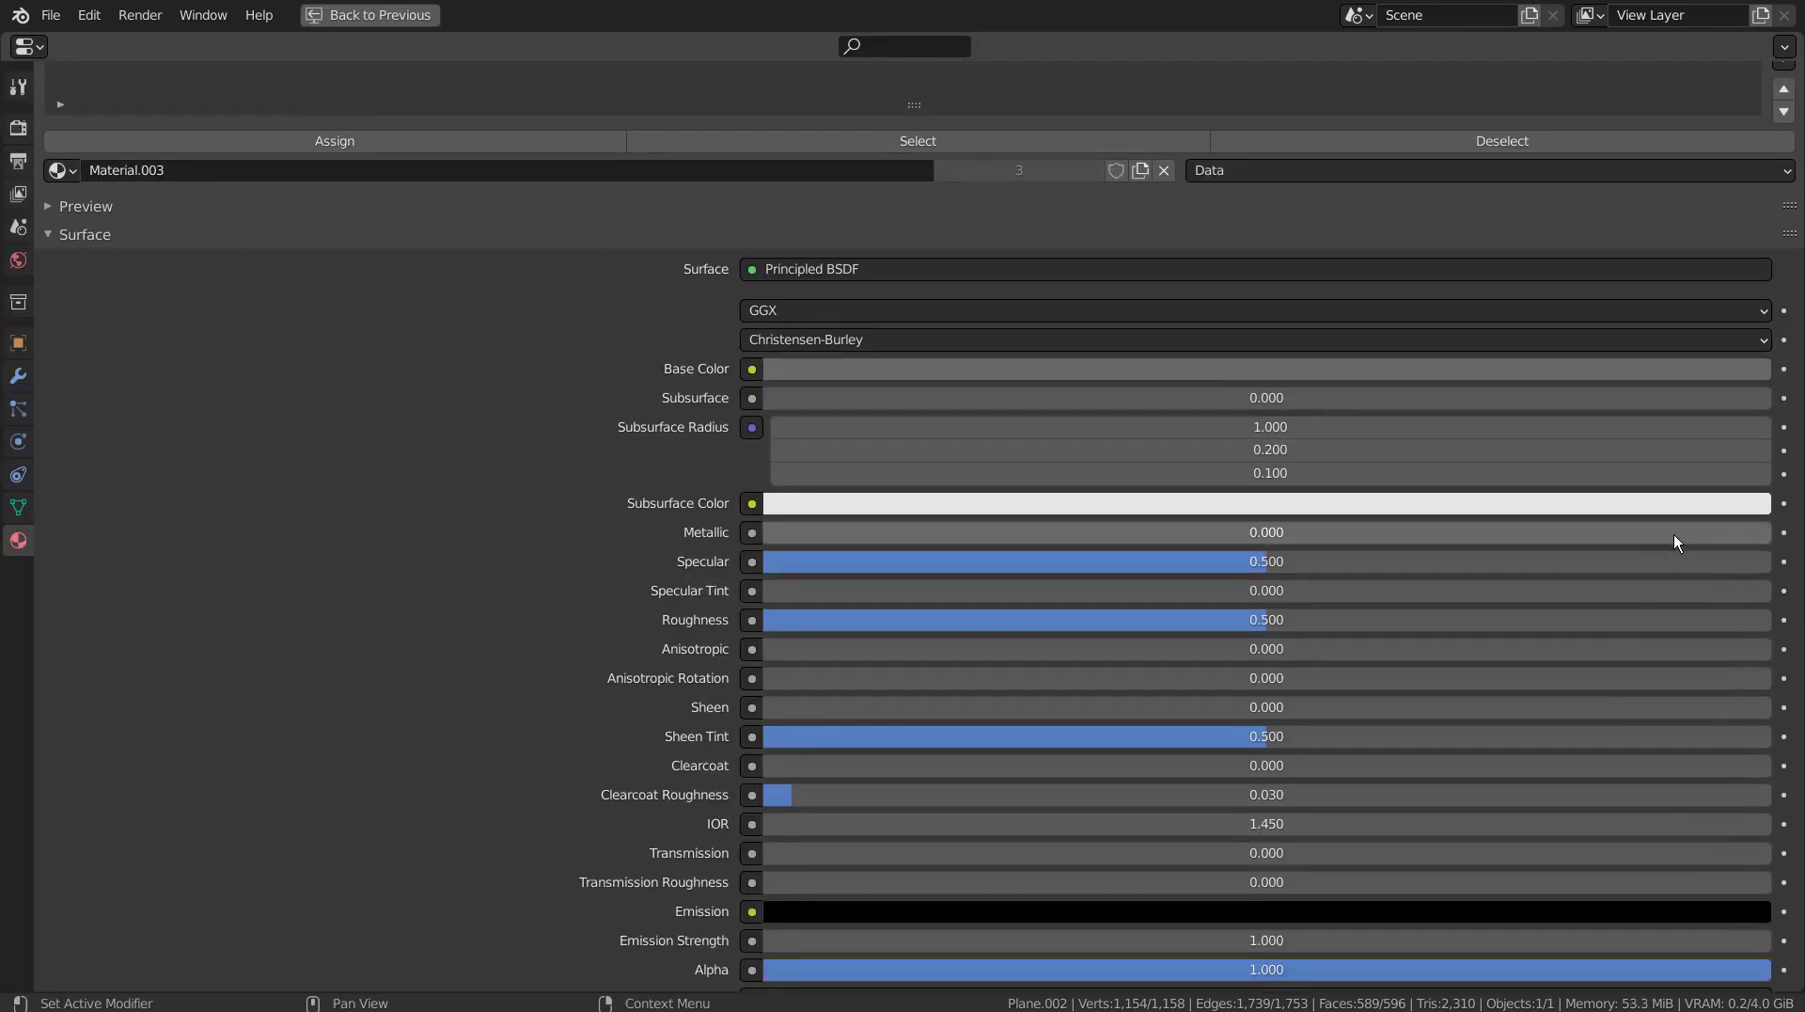
pyautogui.scroll(-3, 1776, 642)
pyautogui.scroll(-1, 1734, 671)
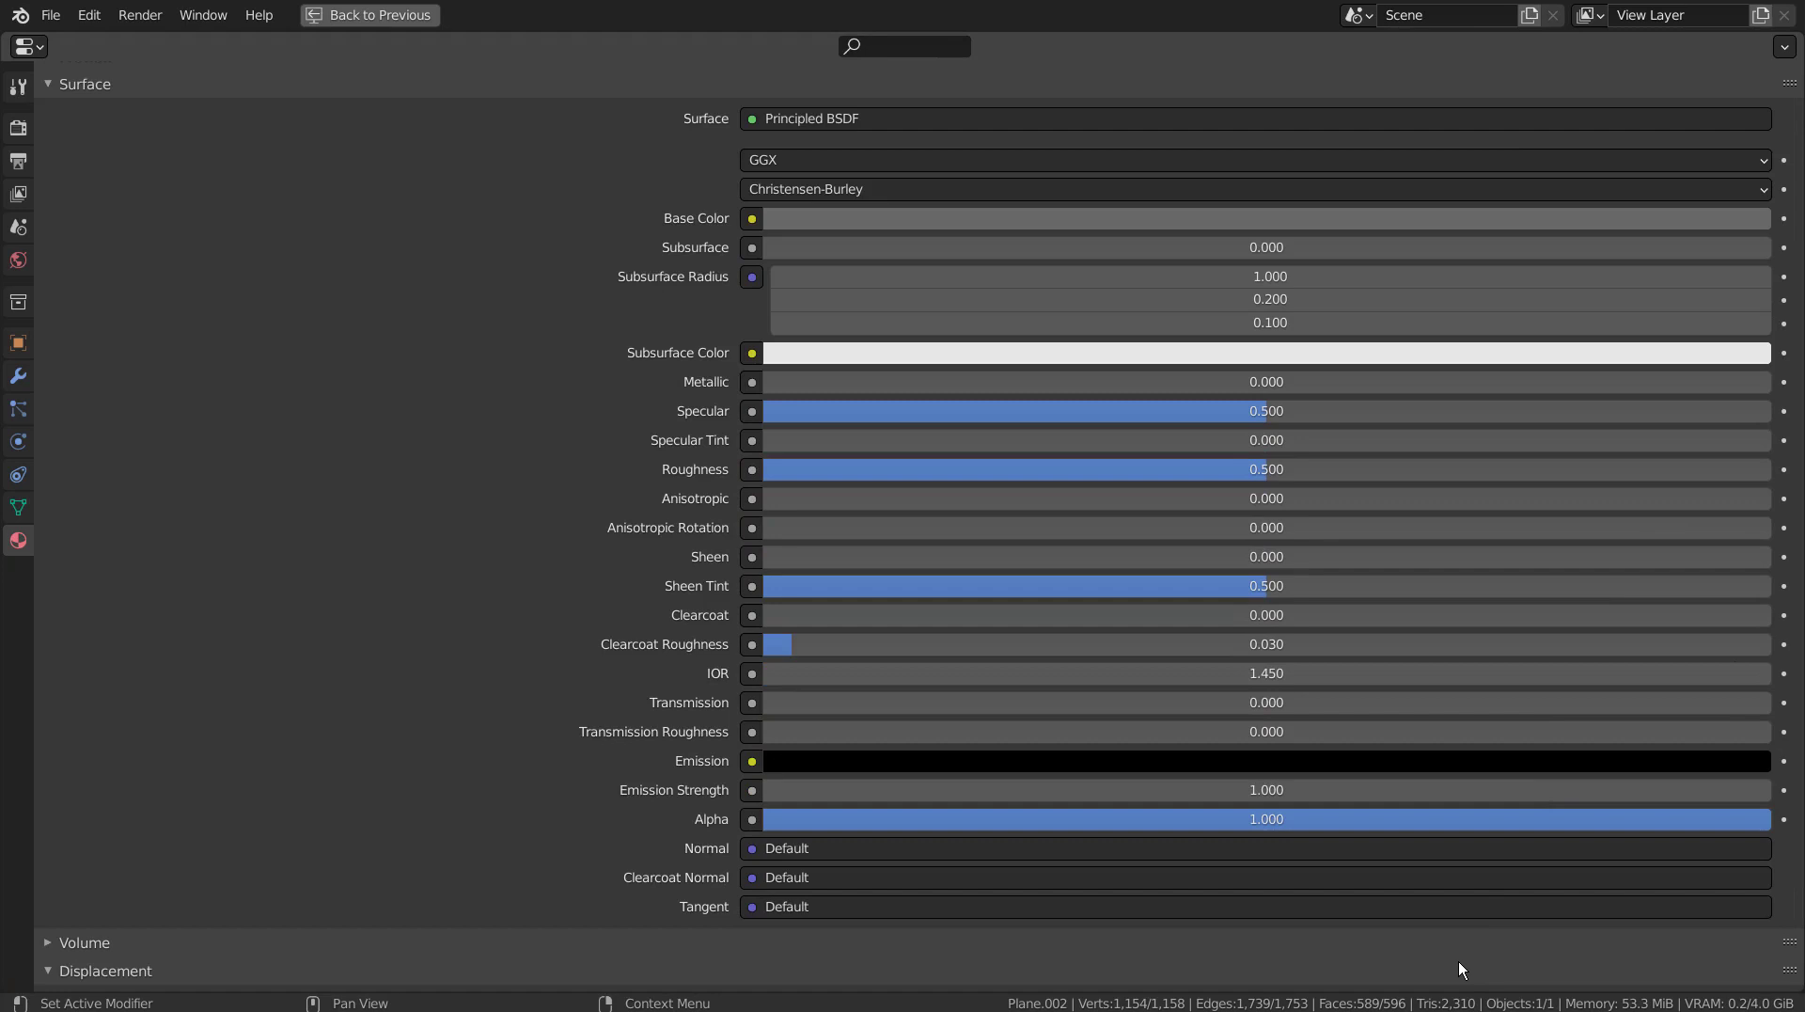
pyautogui.hotkey('ctrl', 'space')
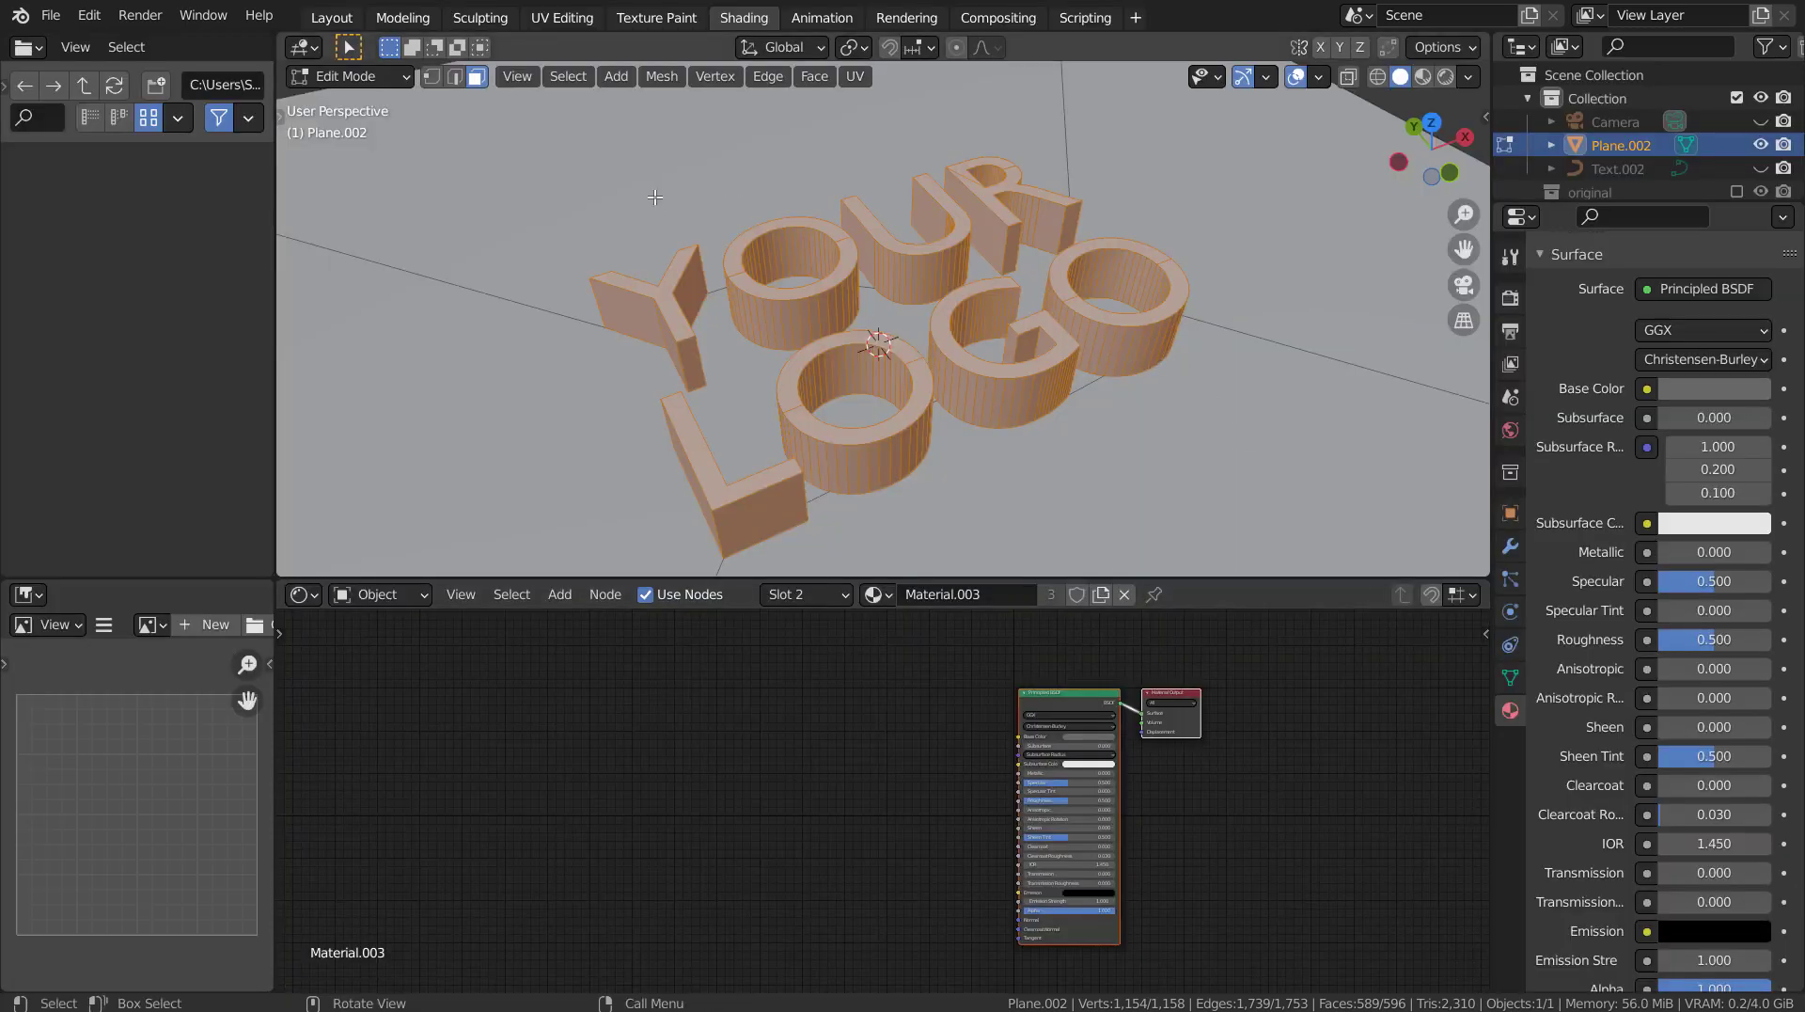
# - Switch the viewport to Material Preview shading and enter Edit Mode
pyautogui.scroll(5, 1598, 376)
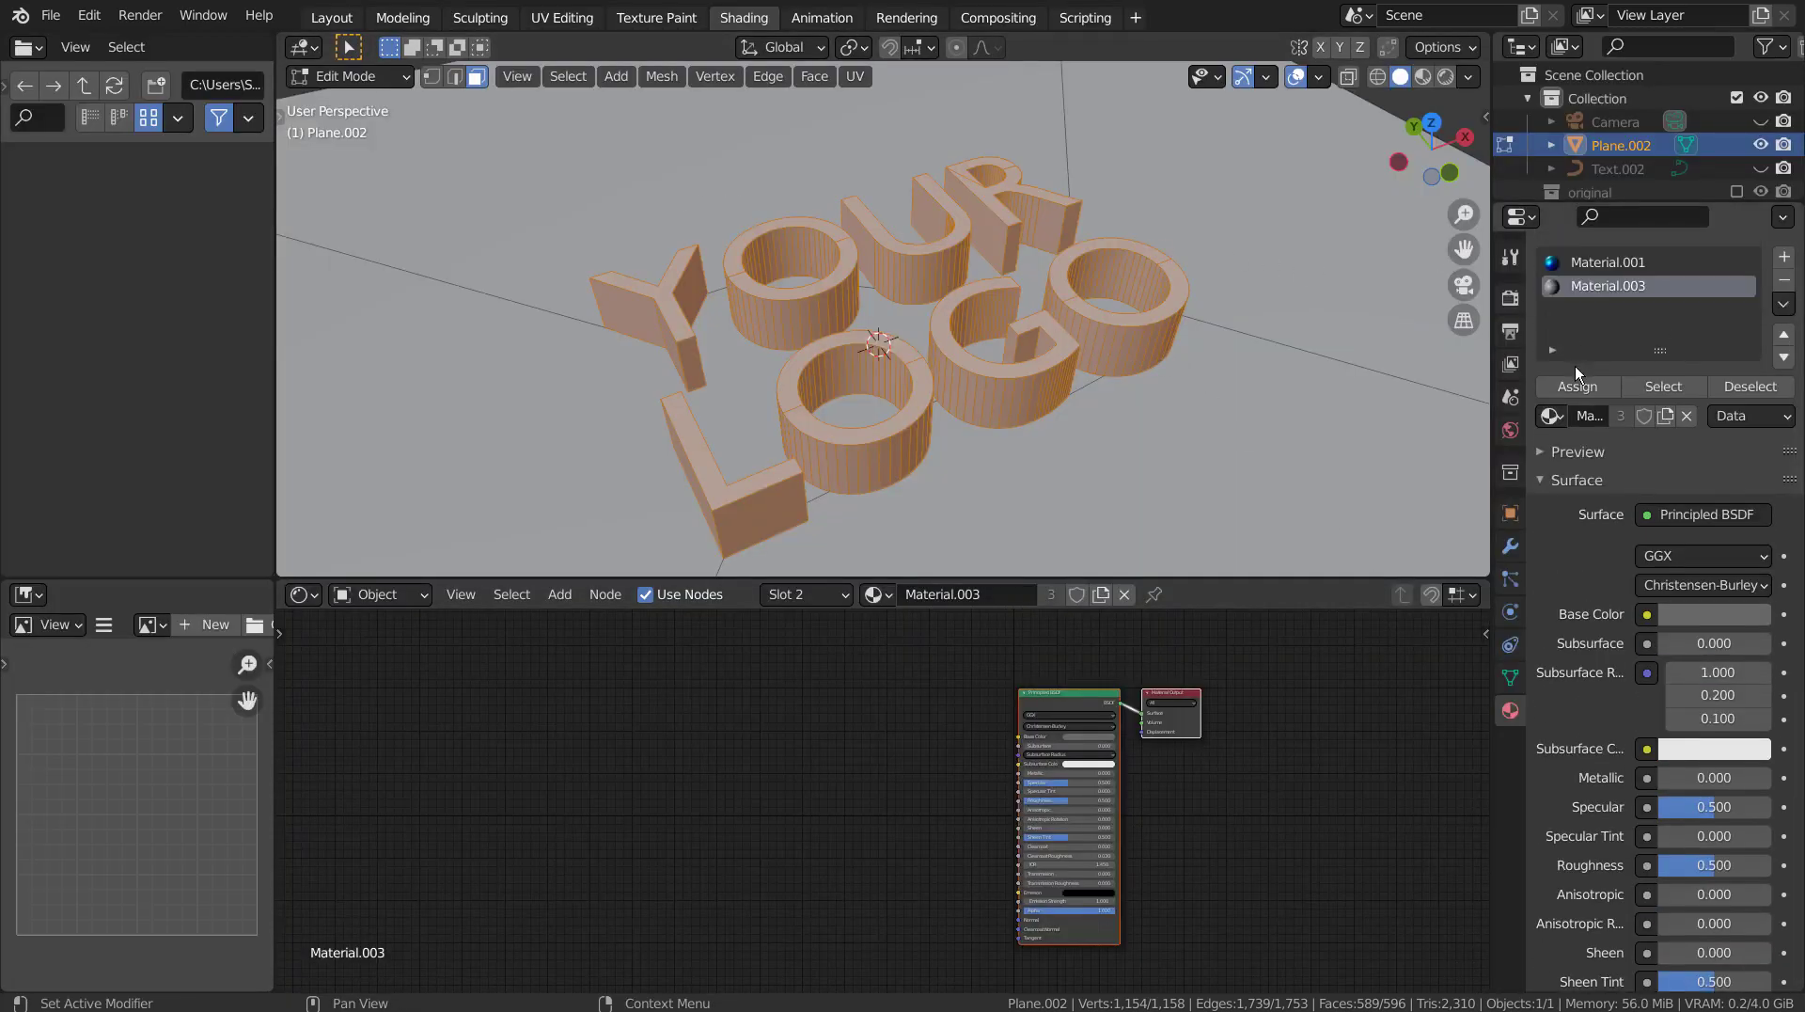
pyautogui.click(1424, 76)
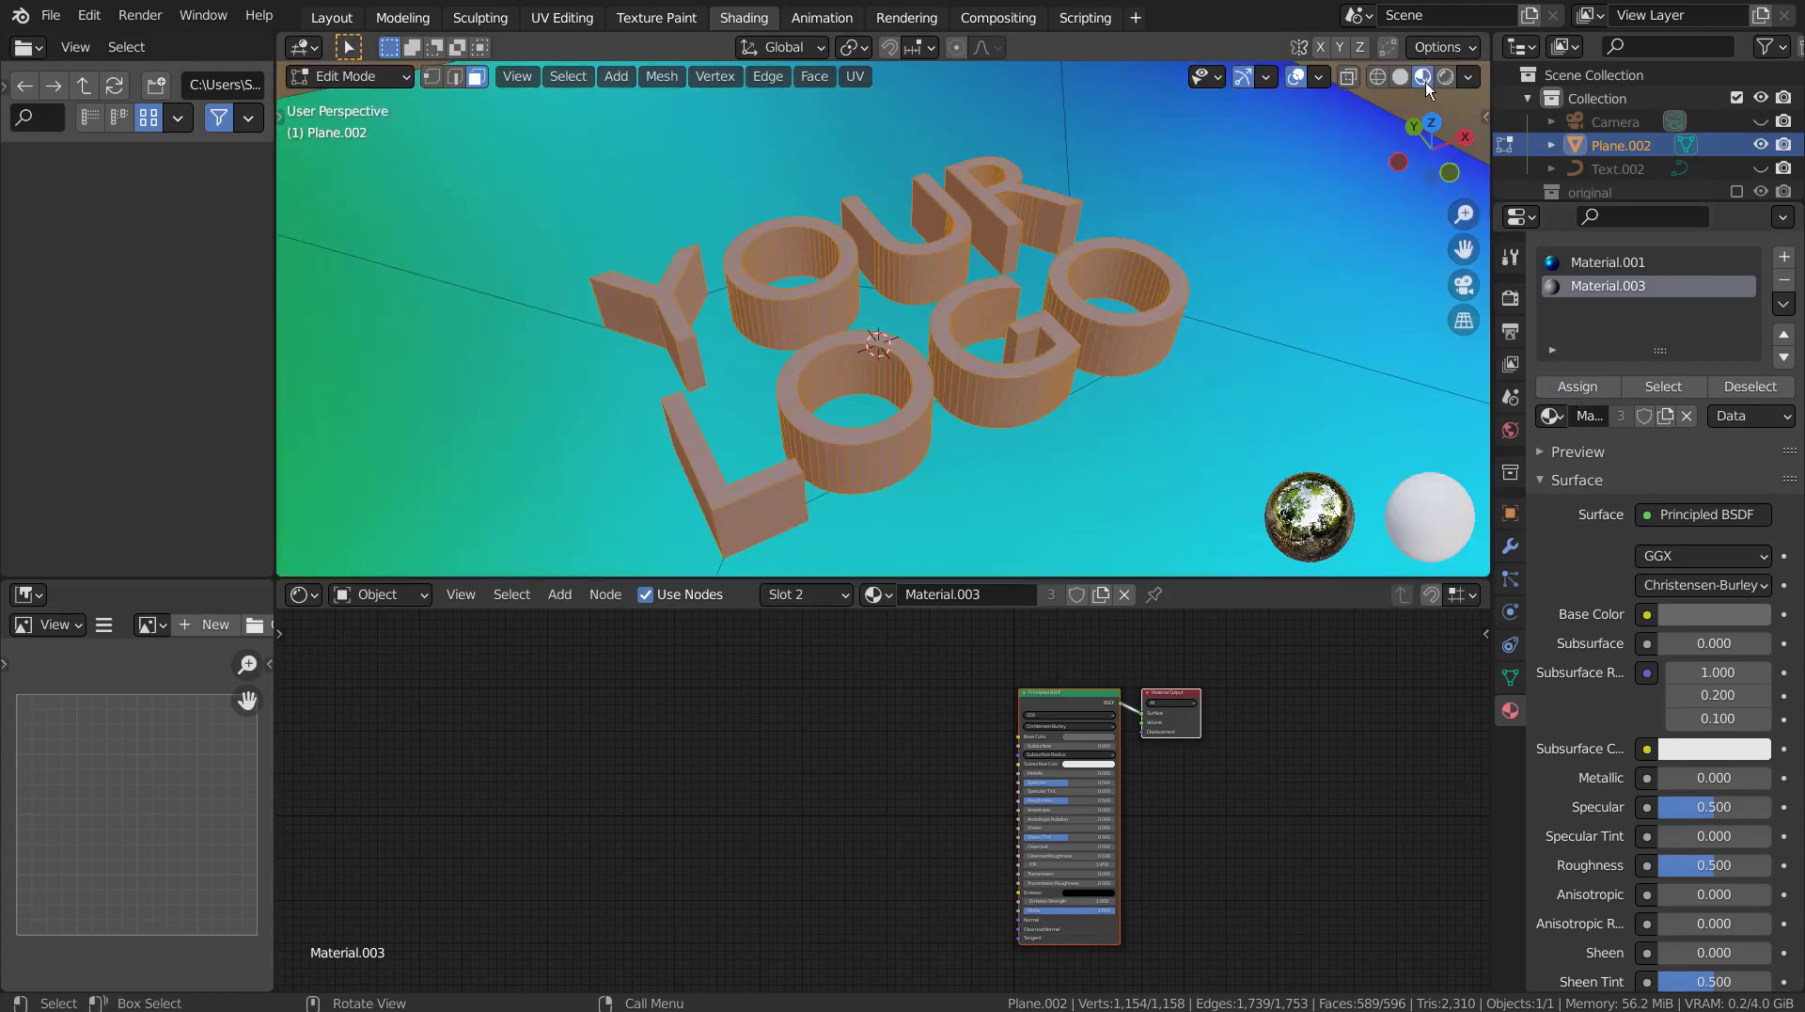
pyautogui.press('Tab')
pyautogui.press('Tab')
# - Shrink the selection to the letter tops and assign them the yellow emission Material.002 in a new slot
pyautogui.click(568, 76)
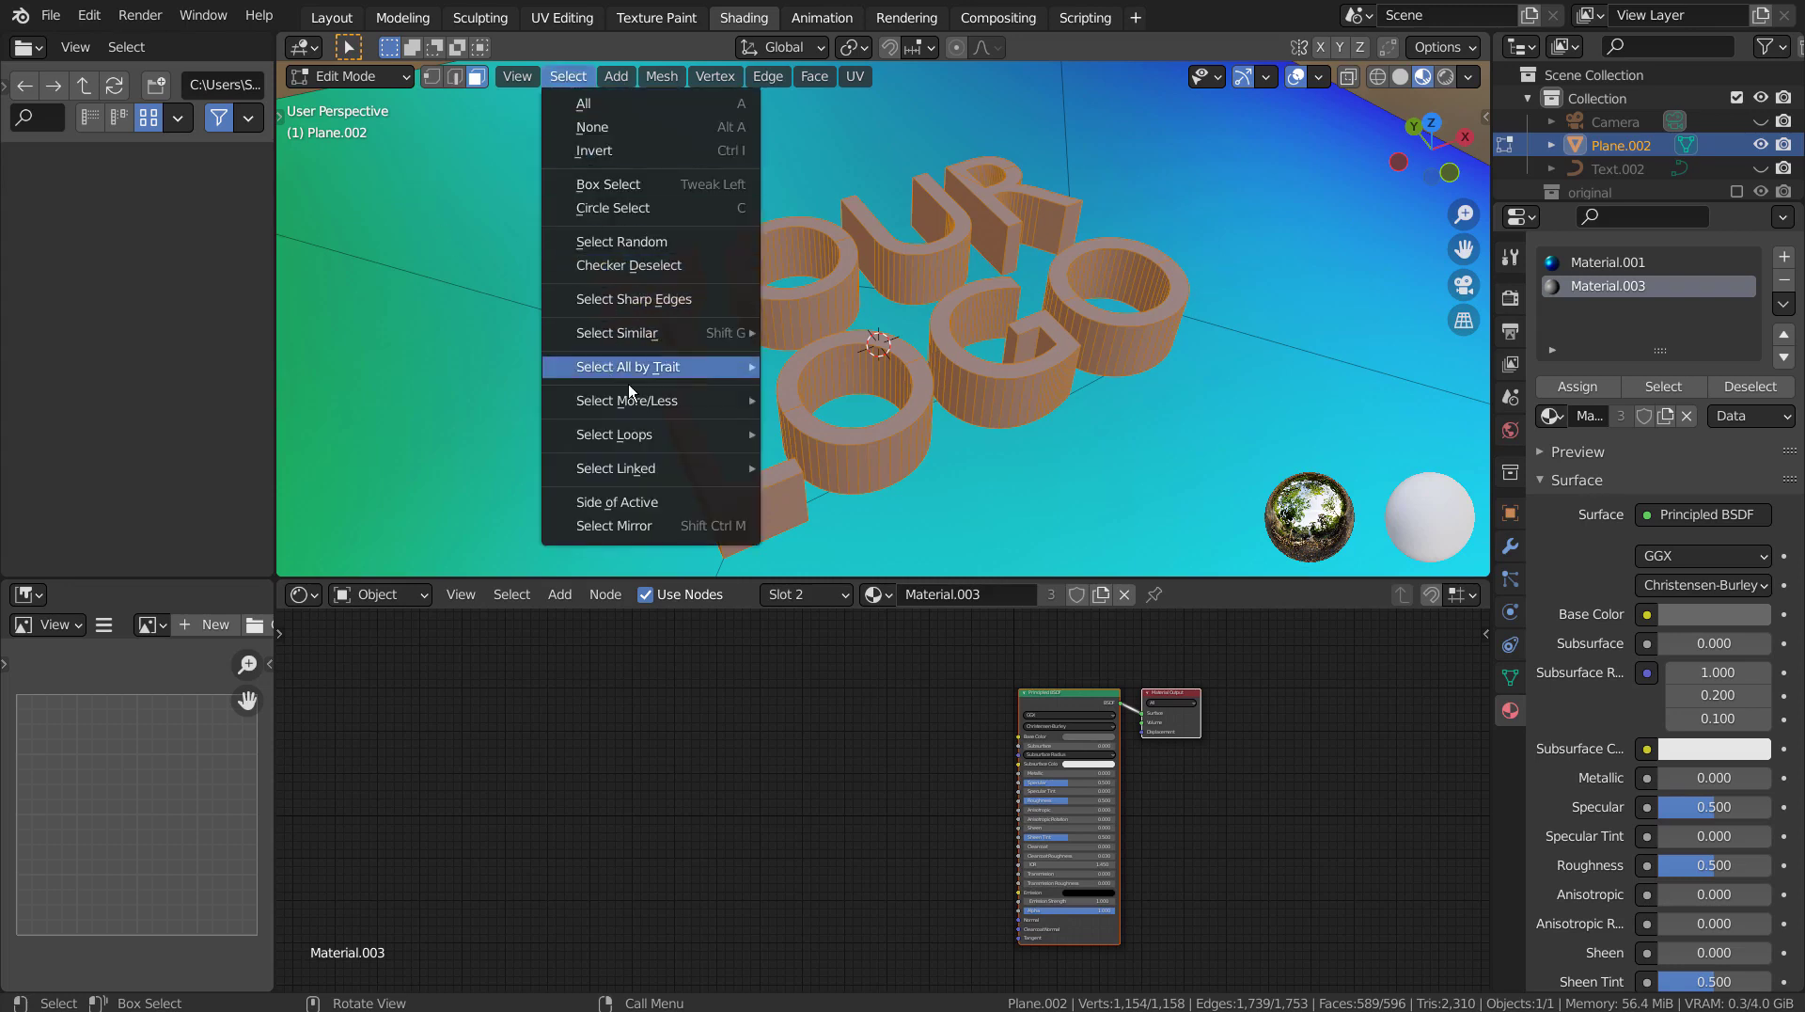
pyautogui.click(856, 434)
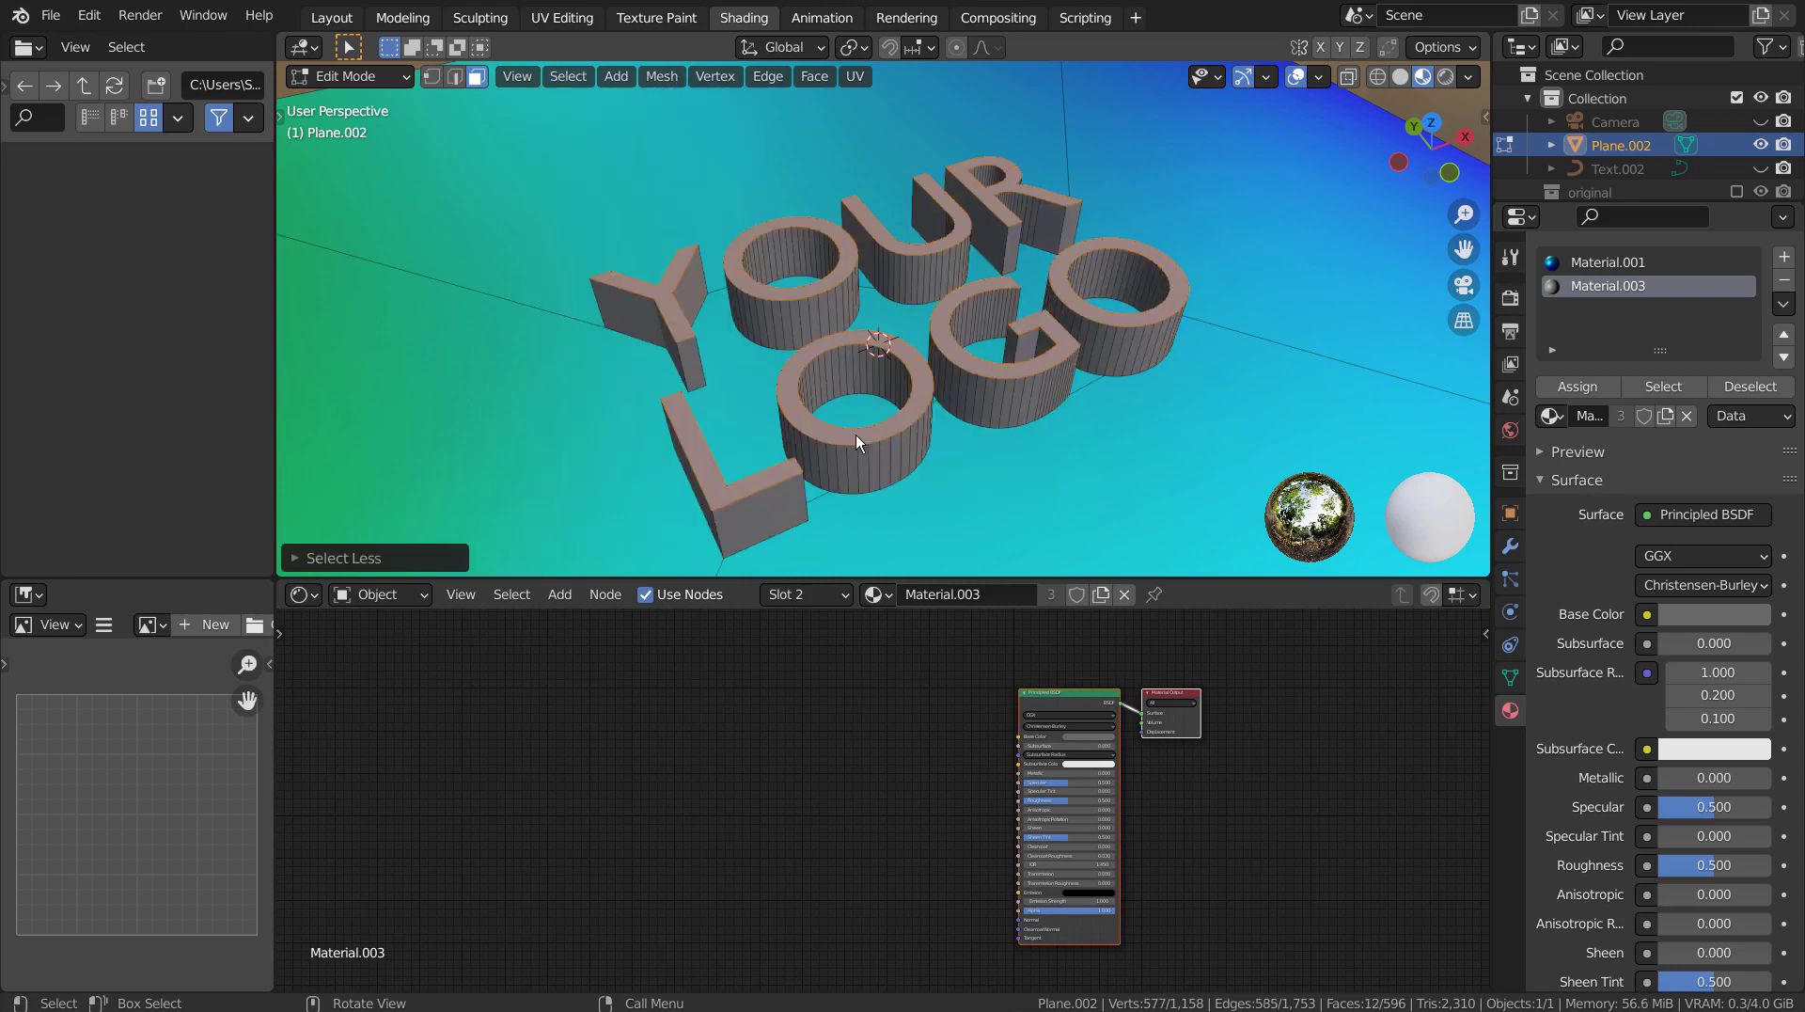
pyautogui.click(1783, 256)
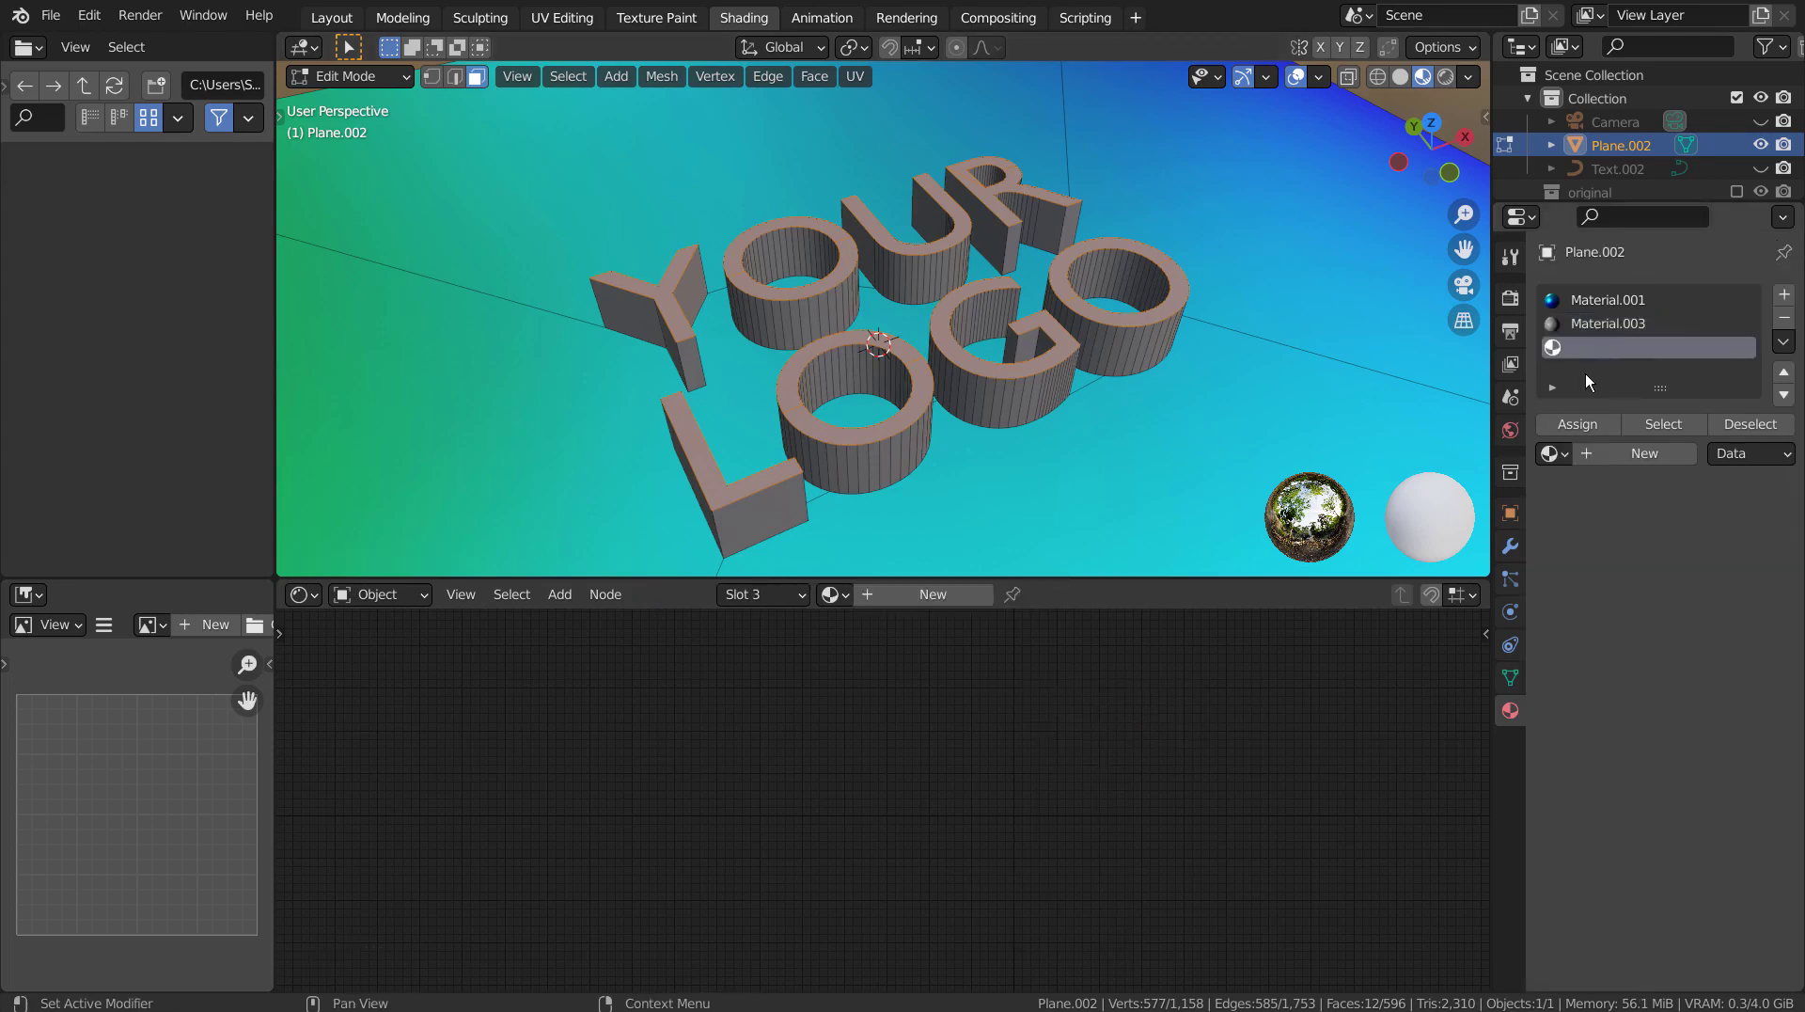
pyautogui.click(1551, 452)
pyautogui.click(1502, 531)
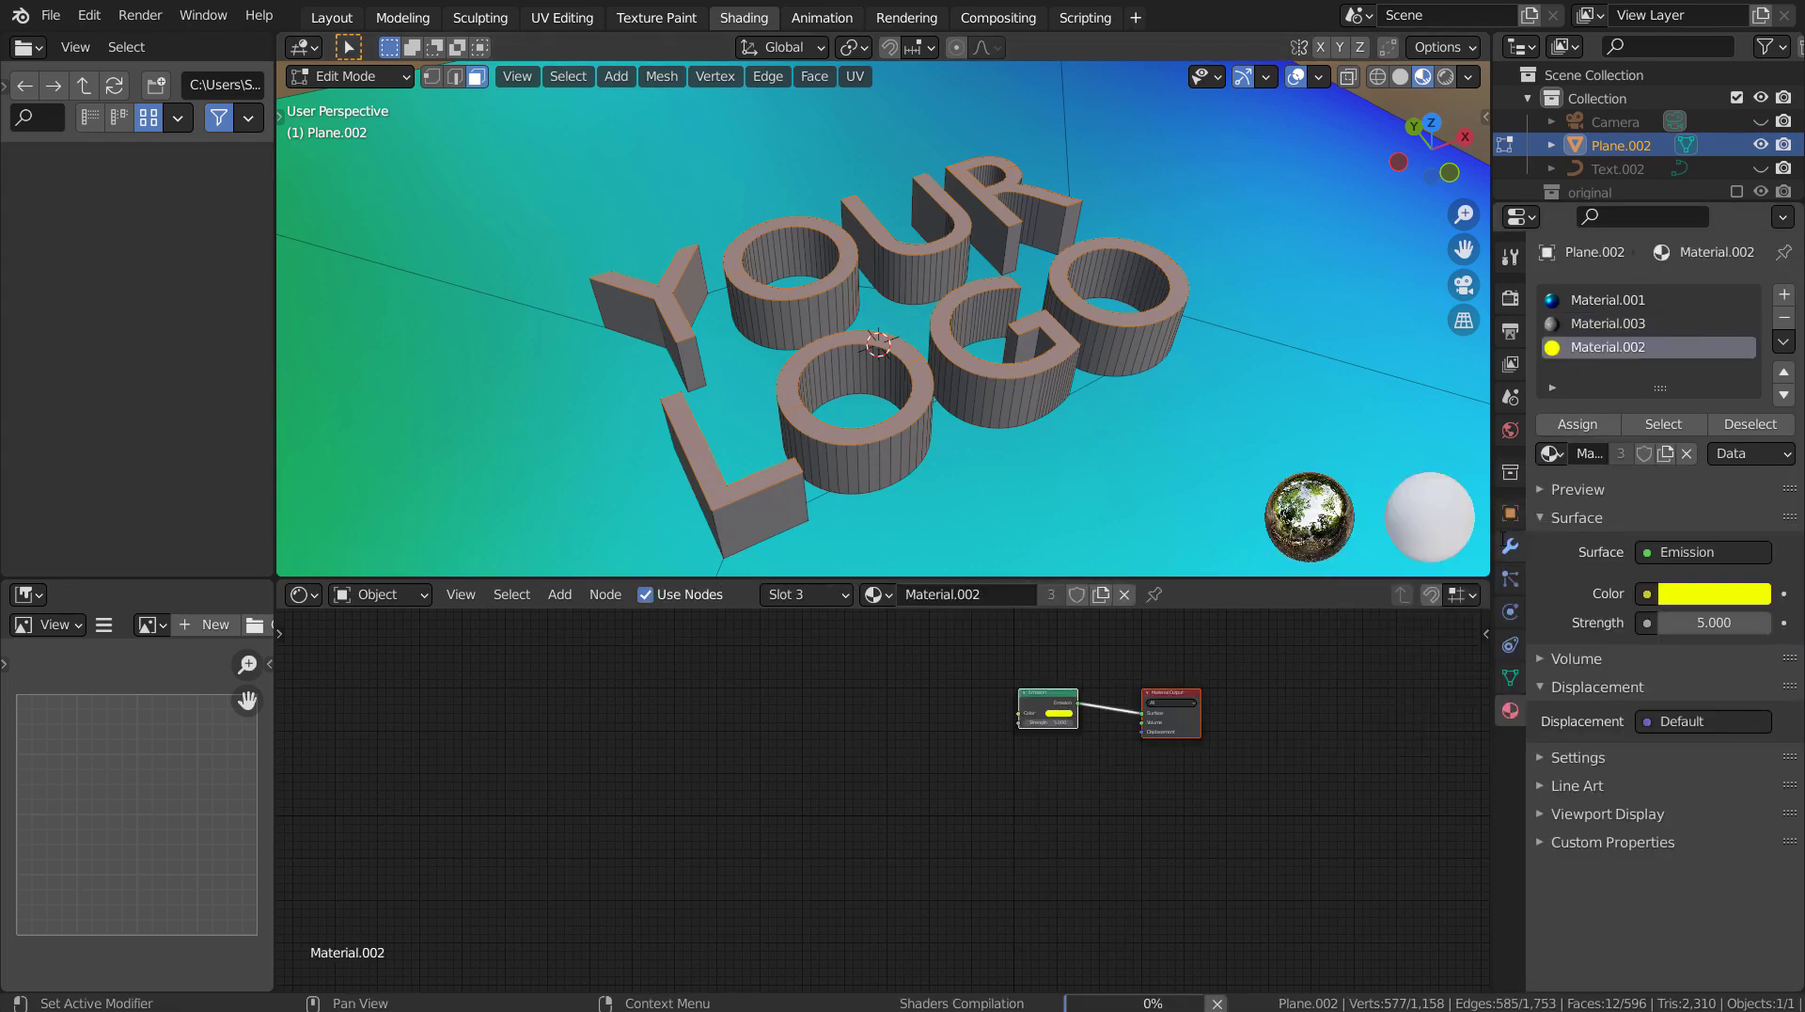
pyautogui.click(1574, 423)
pyautogui.press('Tab')
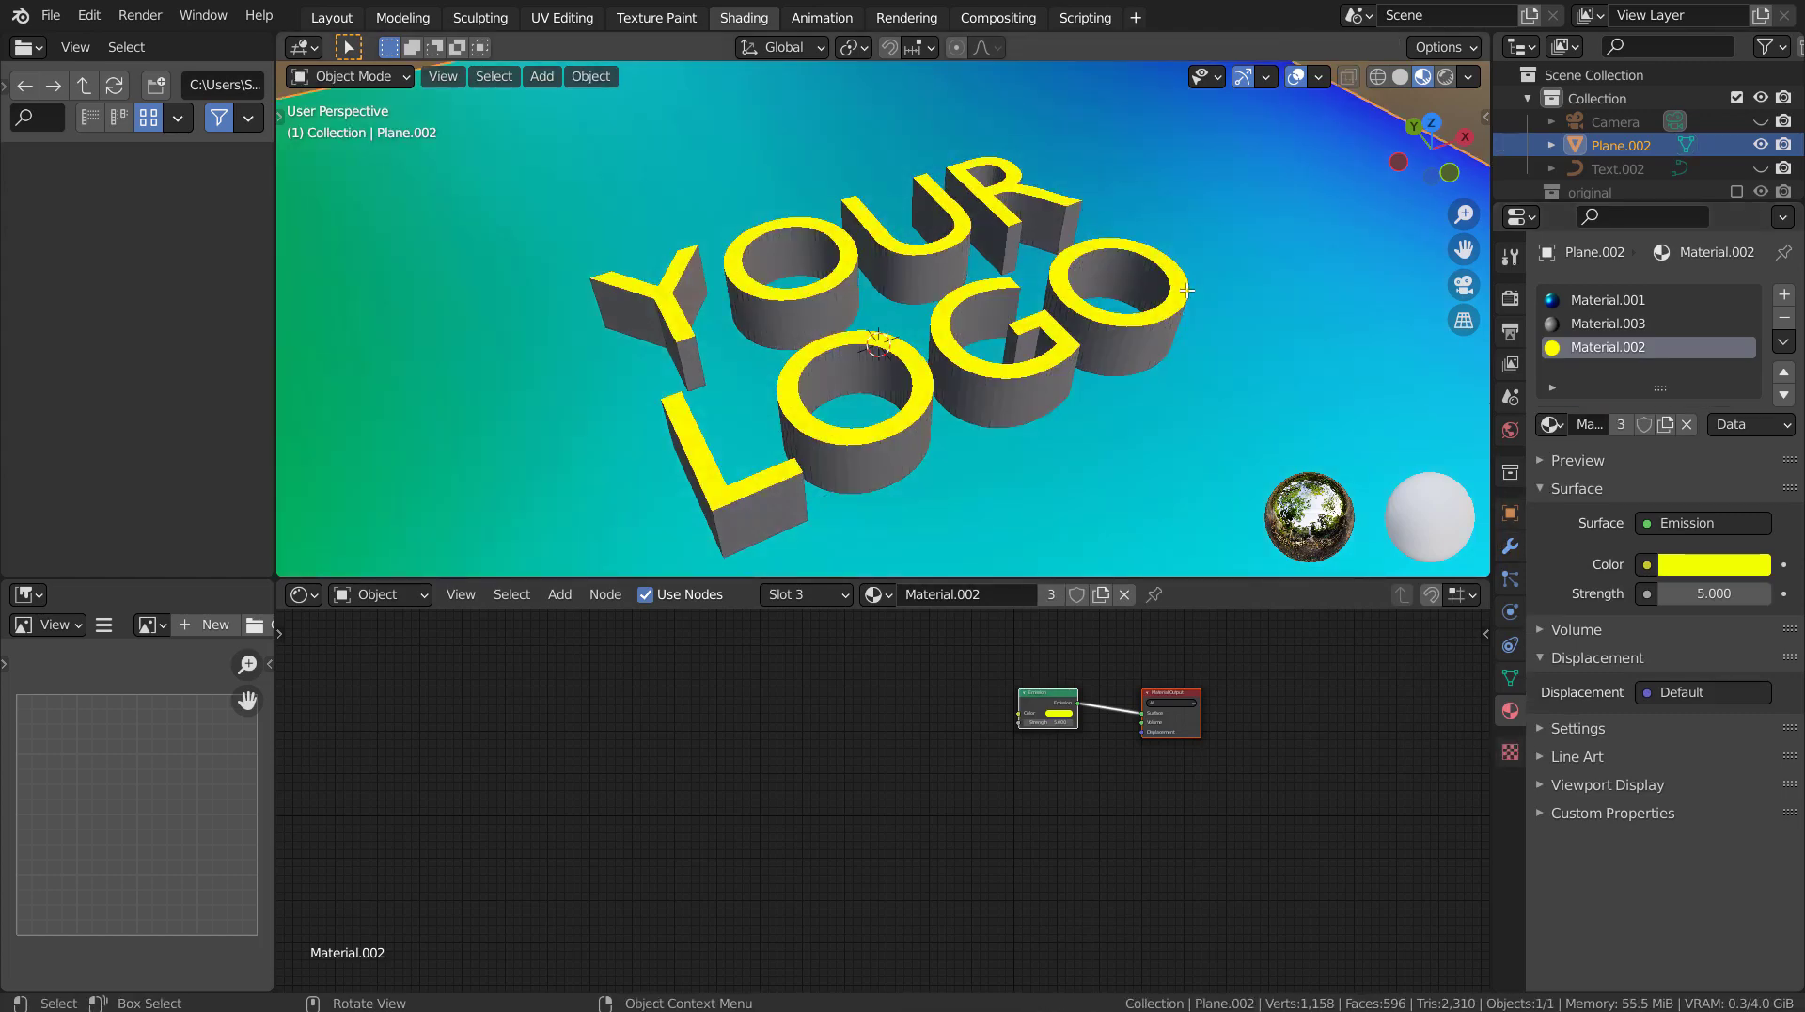
pyautogui.moveTo(1186, 289); pyautogui.dragTo(1140, 370, button='middle')
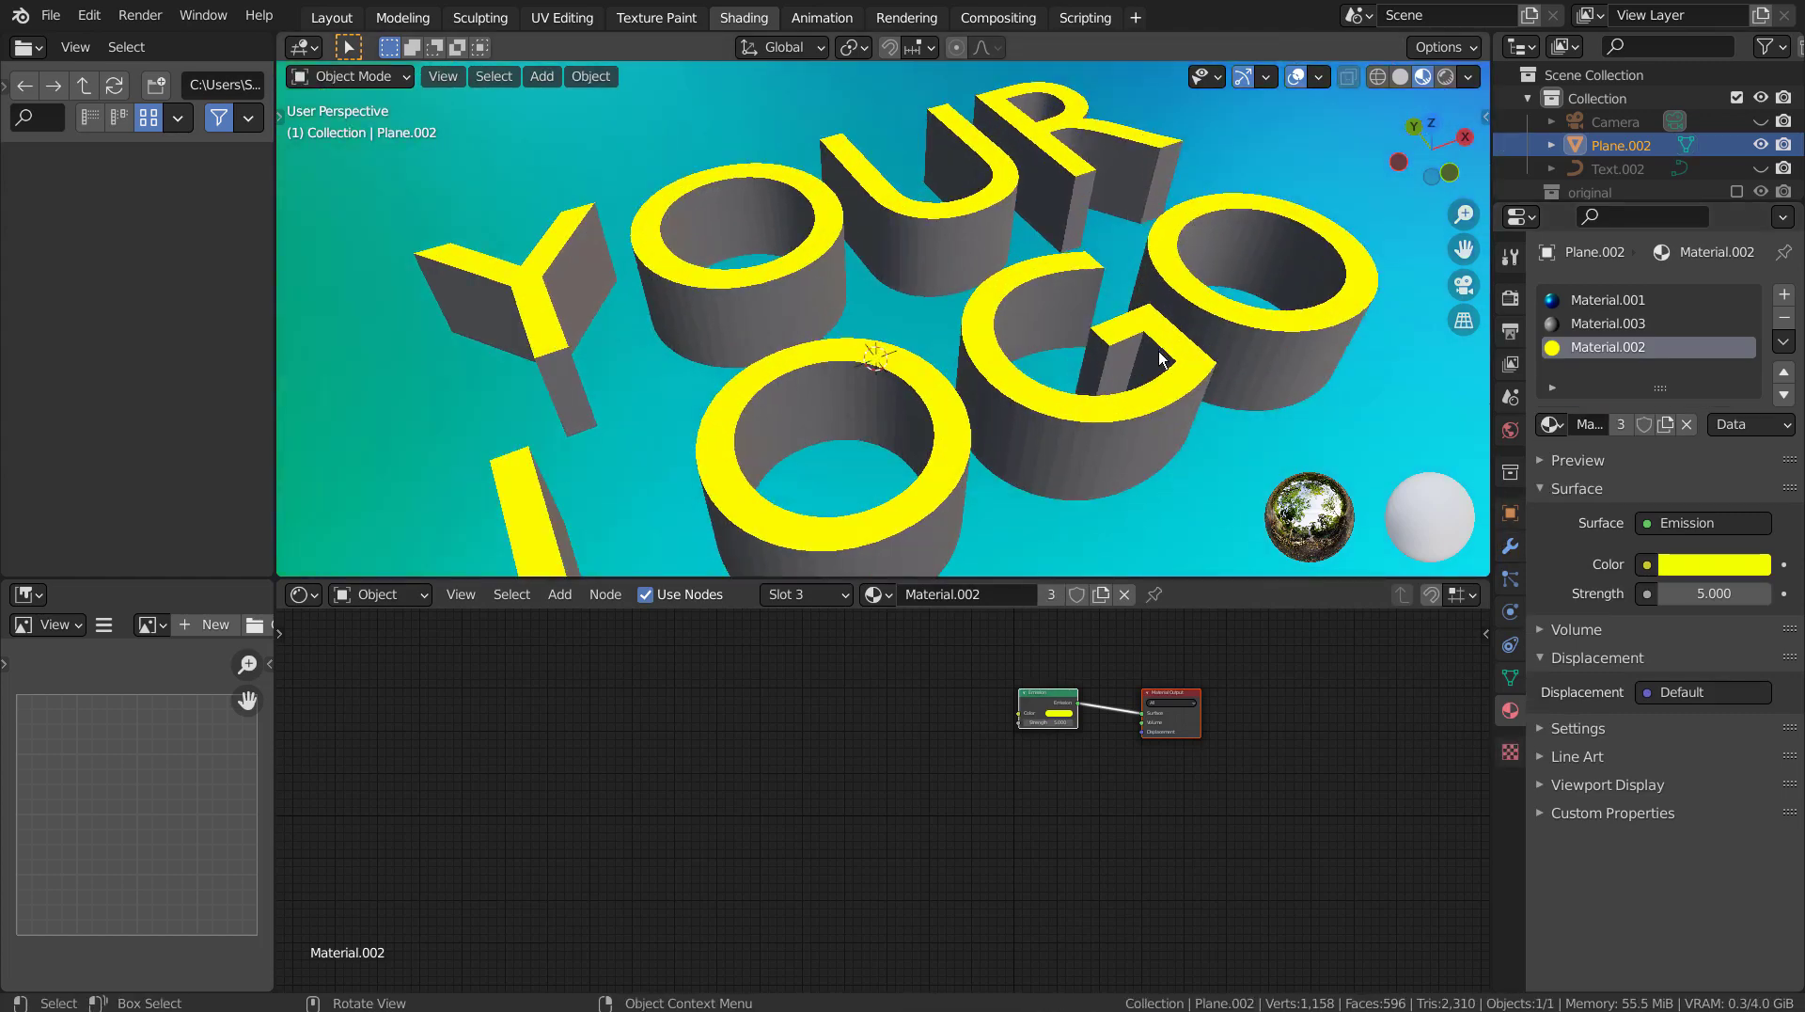
pyautogui.scroll(3, 932, 139)
pyautogui.scroll(3, 916, 144)
pyautogui.scroll(2, 950, 160)
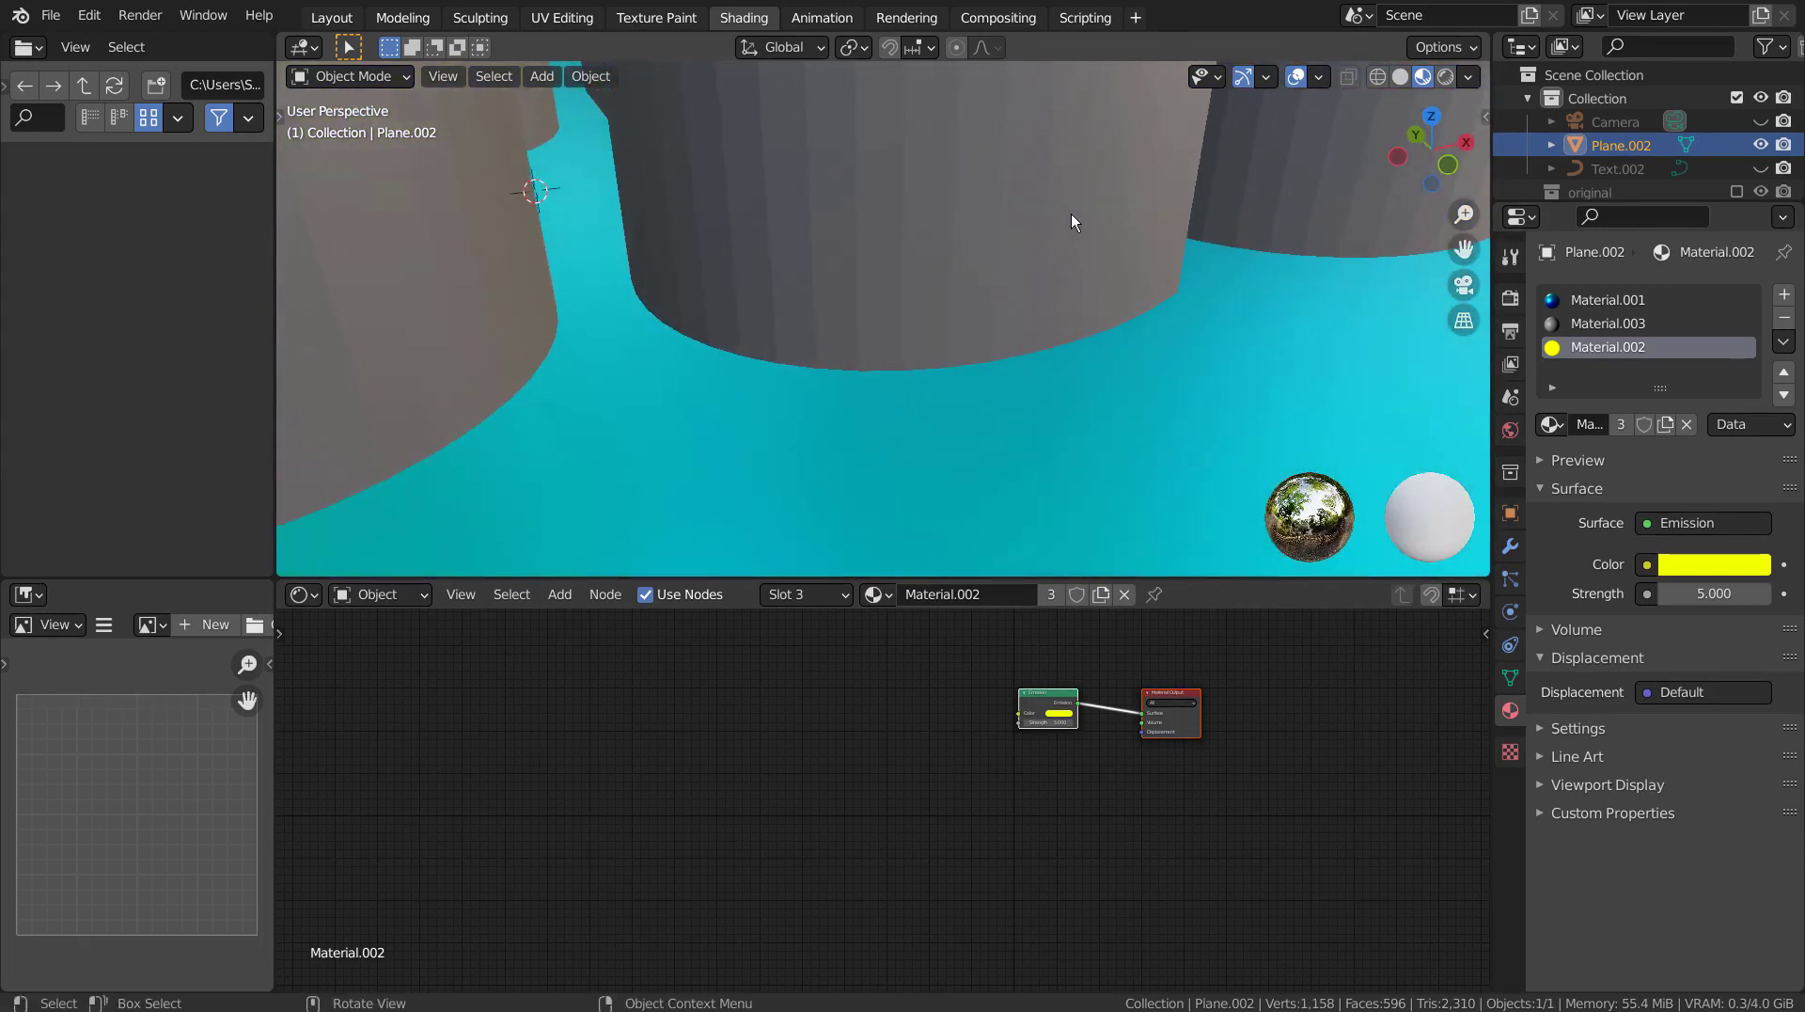
pyautogui.press('F12')
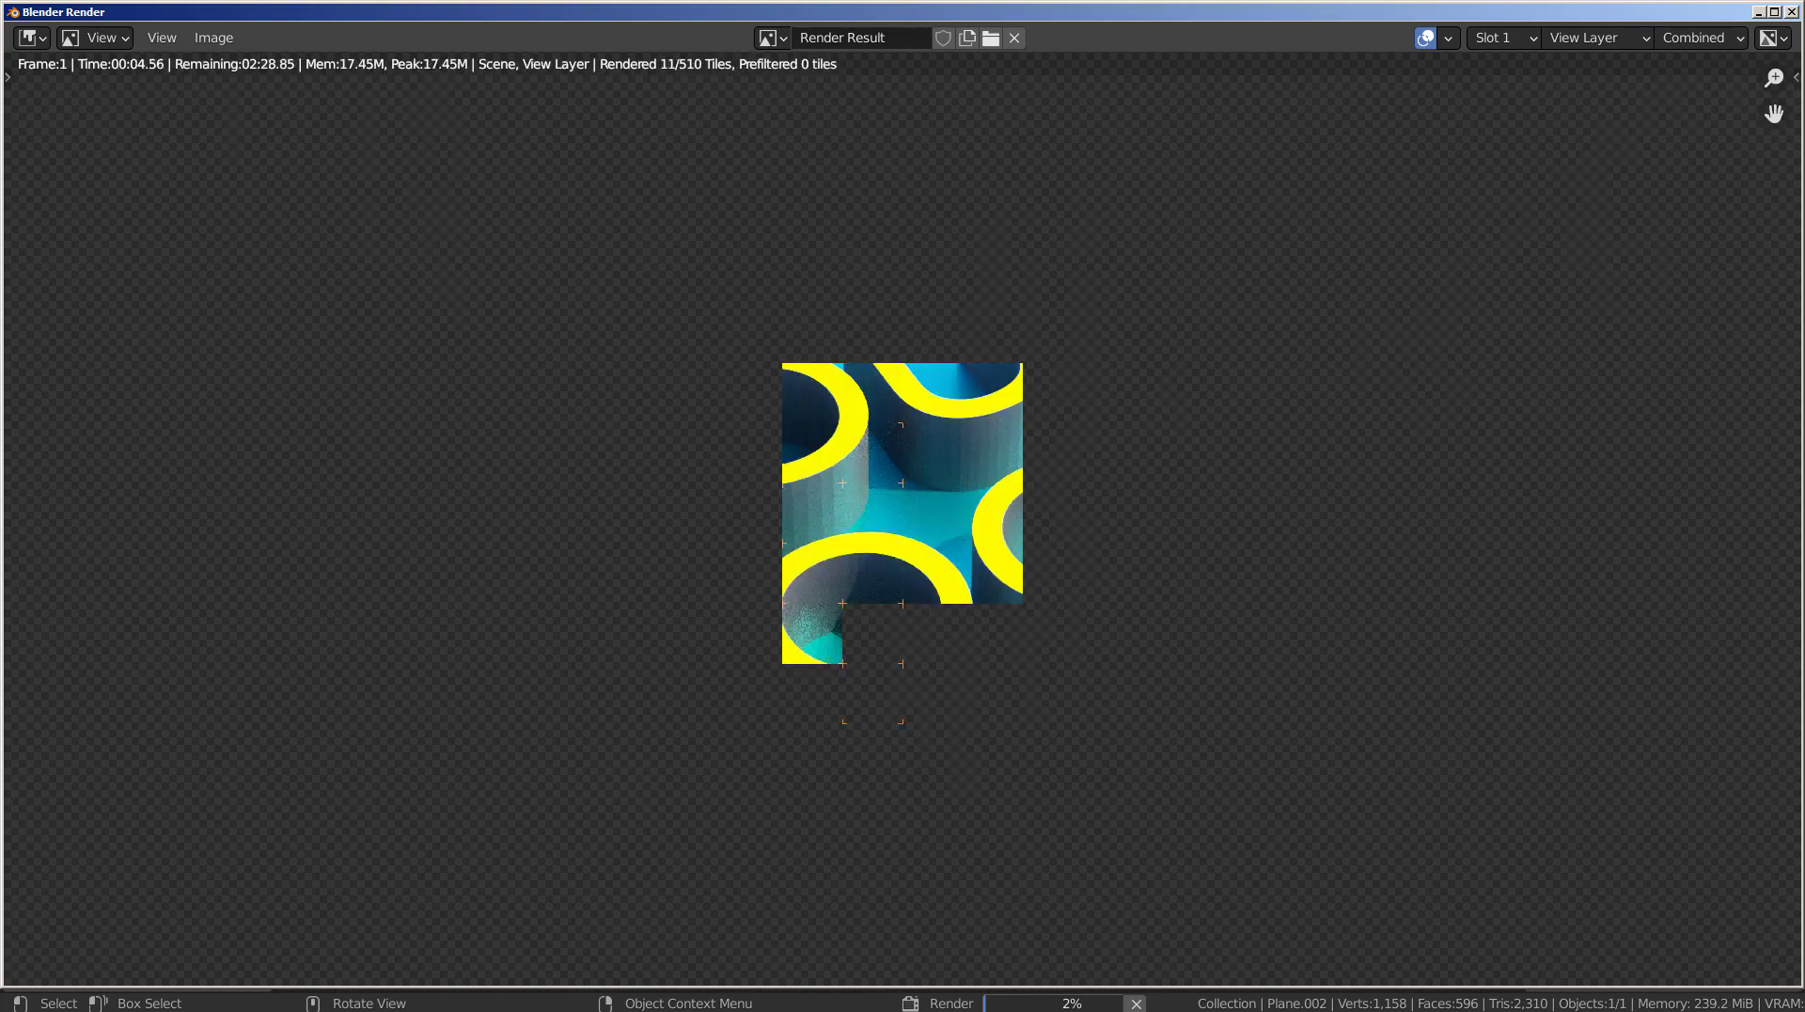
pyautogui.press('Escape')
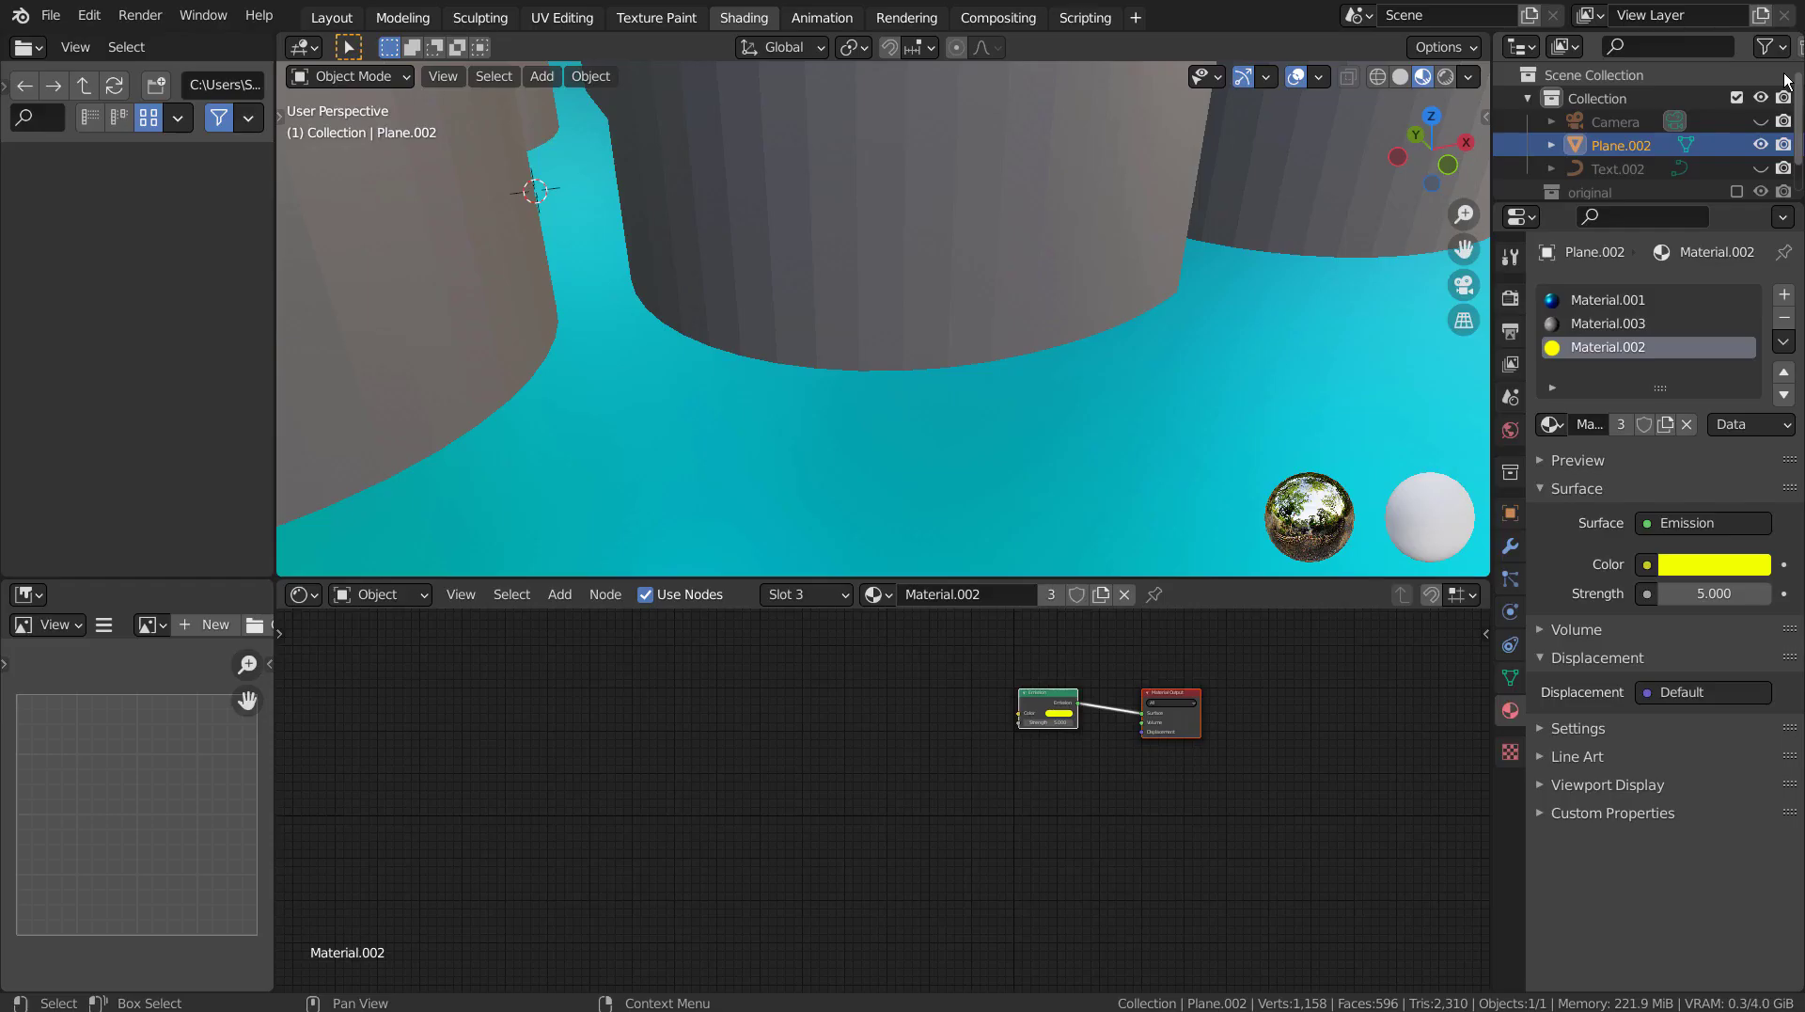
pyautogui.scroll(-4, 1091, 201)
pyautogui.scroll(-3, 1089, 199)
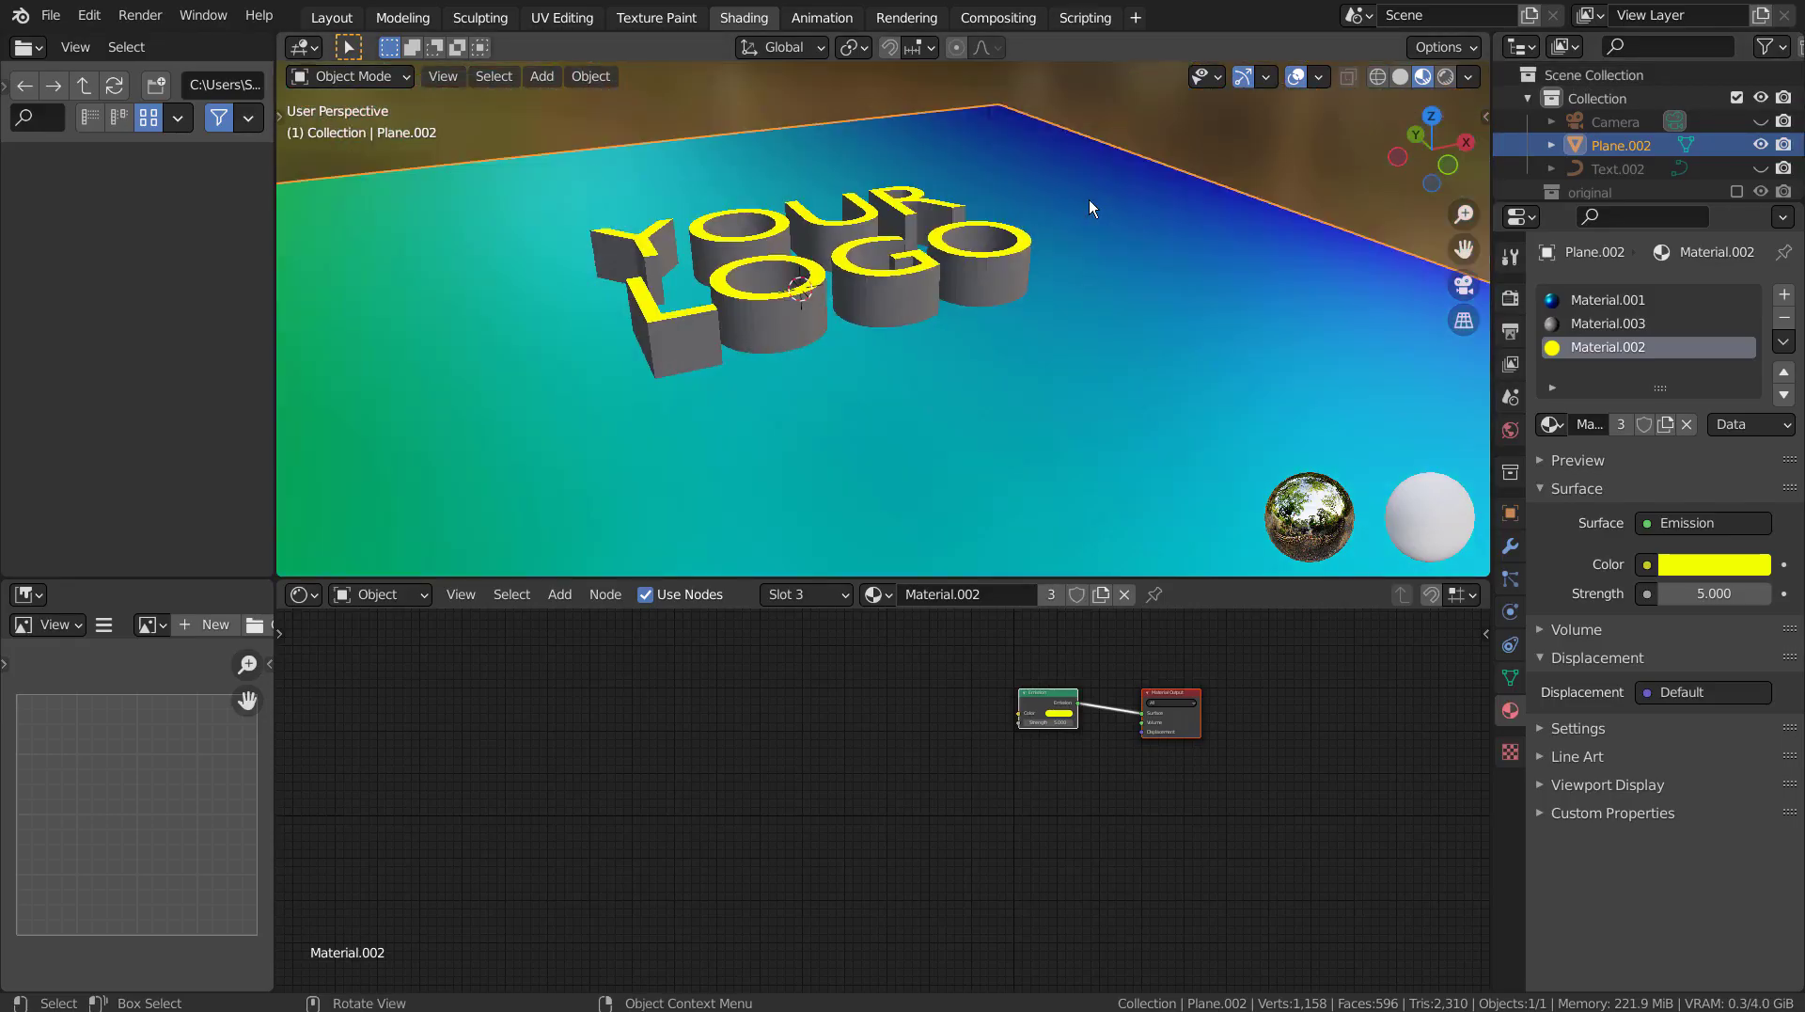
# - Shade the plane object smooth and view it up close in Solid shading
pyautogui.rightClick(933, 279)
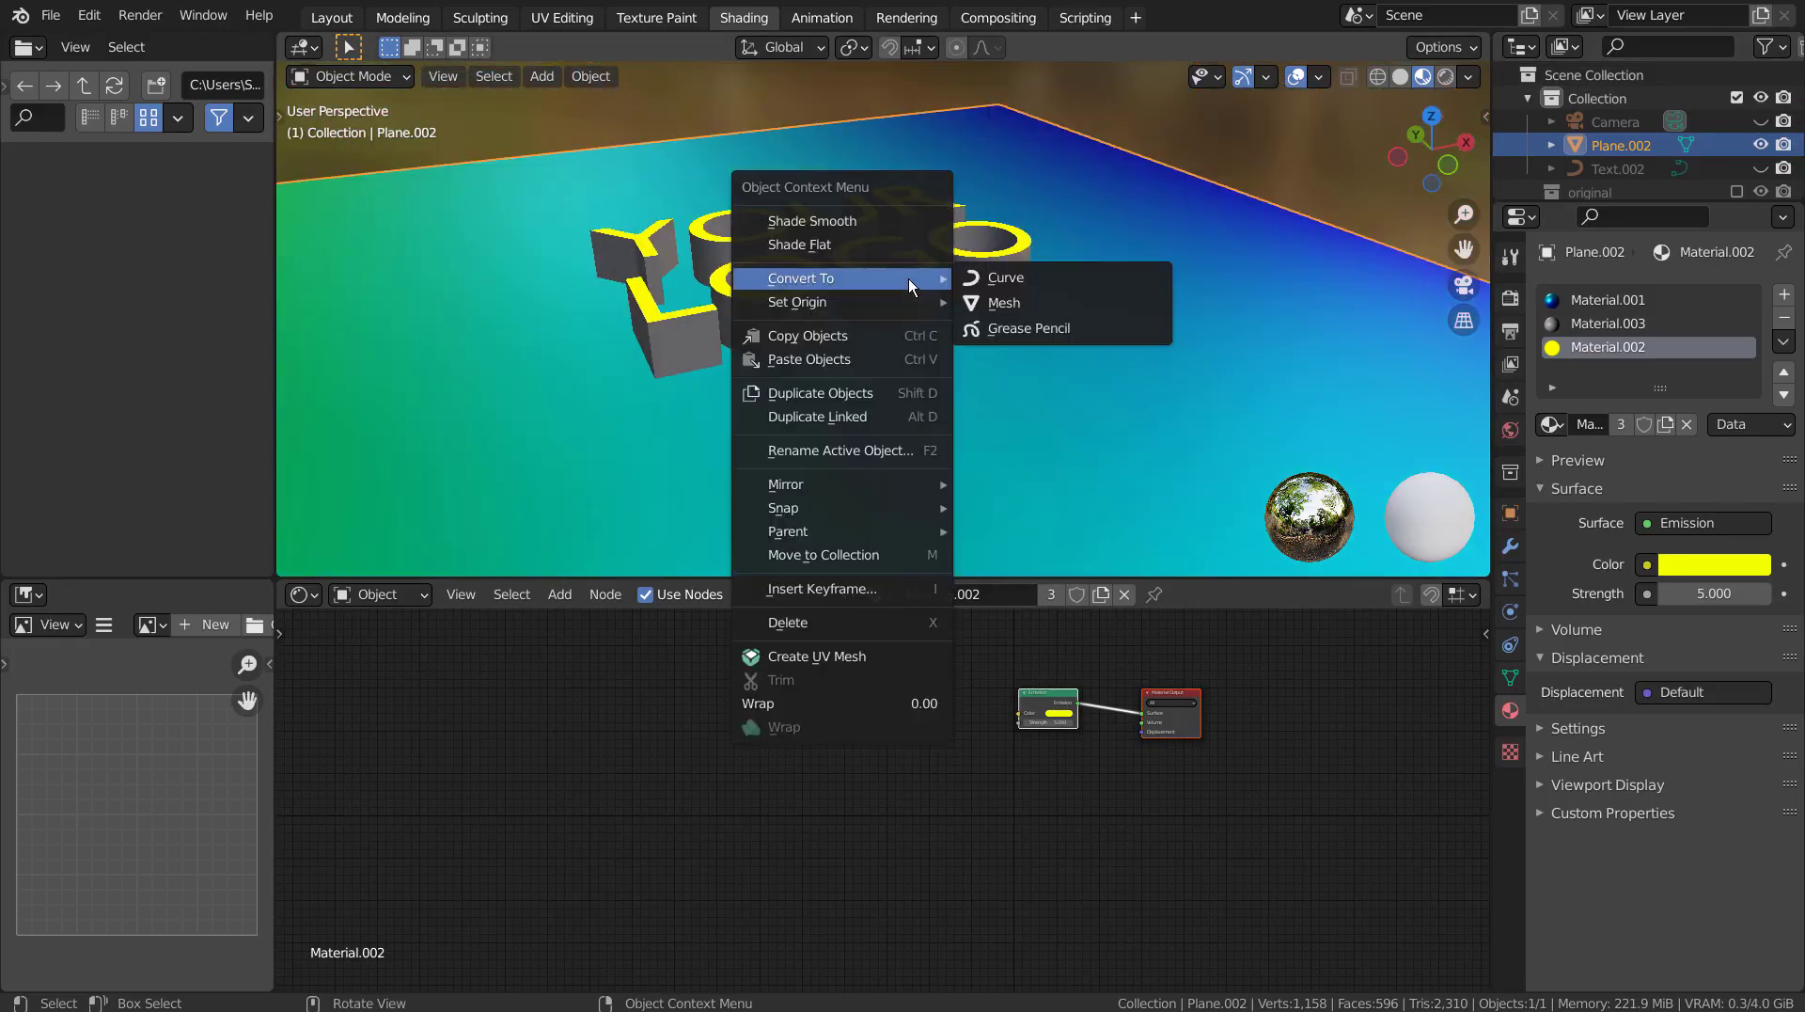
pyautogui.click(910, 231)
pyautogui.moveTo(1024, 271)
pyautogui.mouseDown(button='middle')
pyautogui.moveTo(1017, 453)
pyautogui.moveTo(1189, 209)
pyautogui.moveTo(1053, 318)
pyautogui.mouseUp(button='middle')
pyautogui.click(1400, 77)
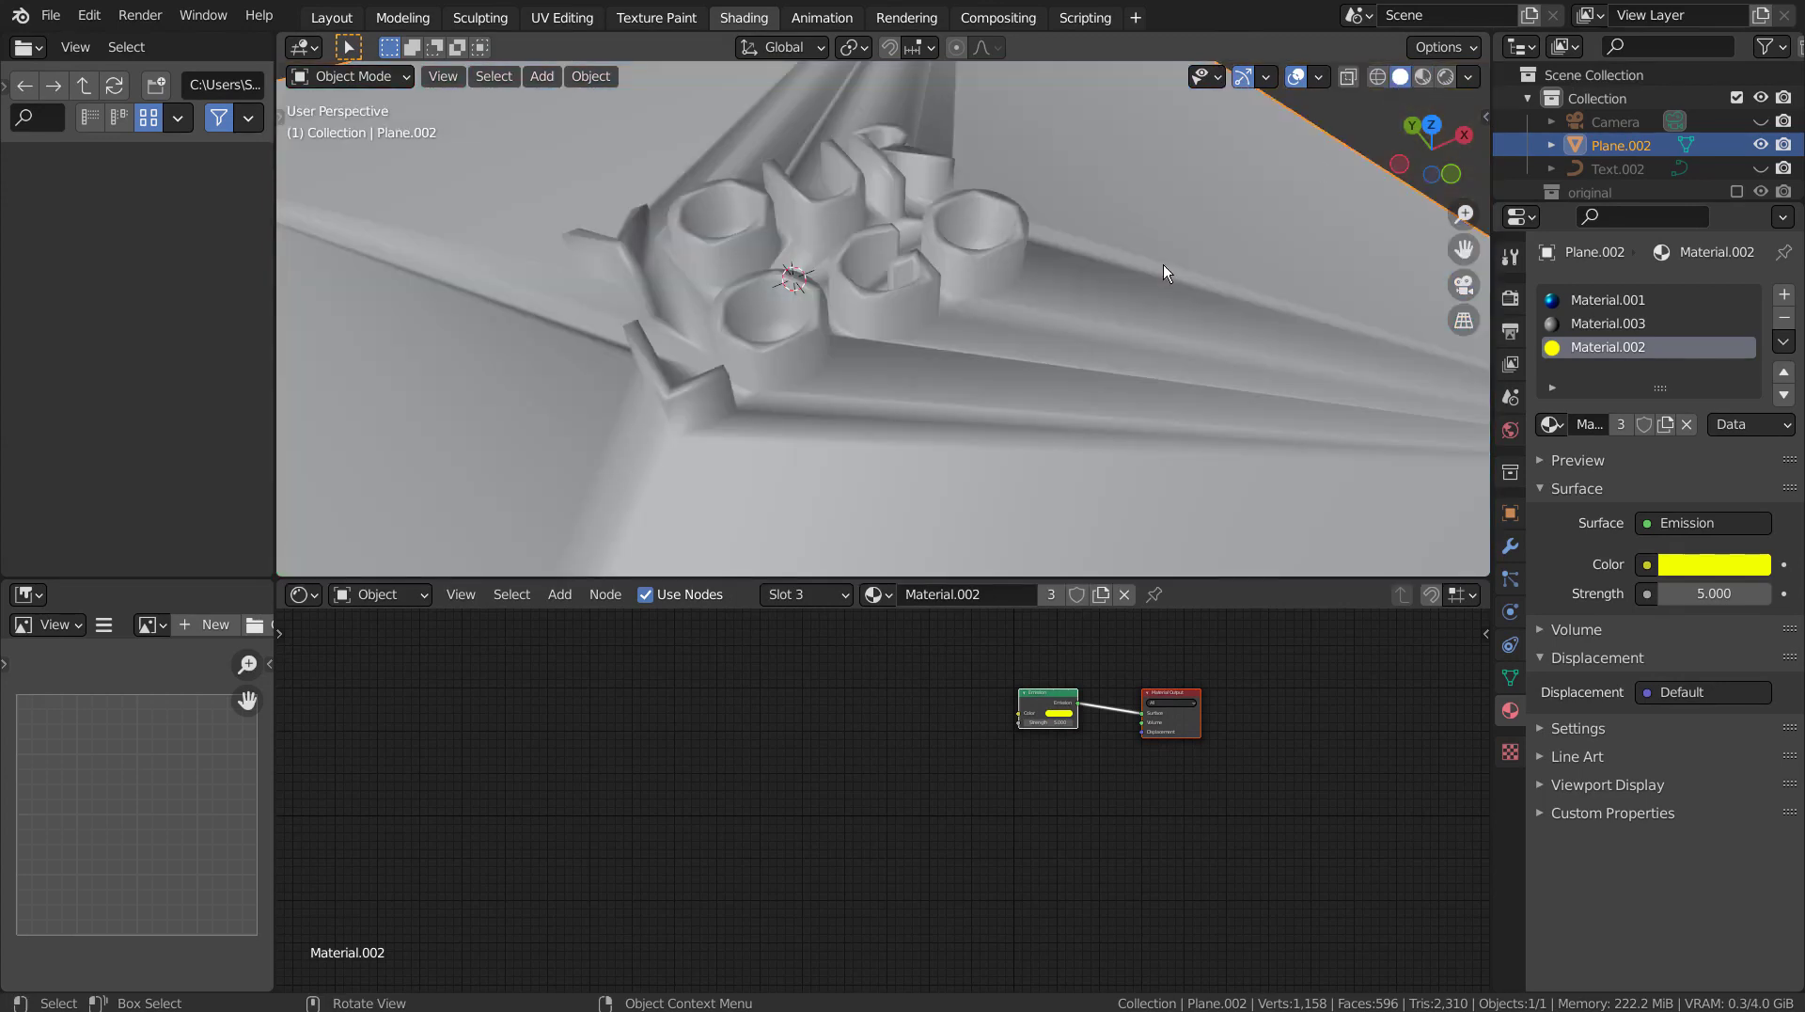
# - Select the whole mesh in Edit Mode and orbit around the logo to inspect the smoothing
pyautogui.press('Tab')
pyautogui.press('a')
pyautogui.scroll(-5, 1213, 244)
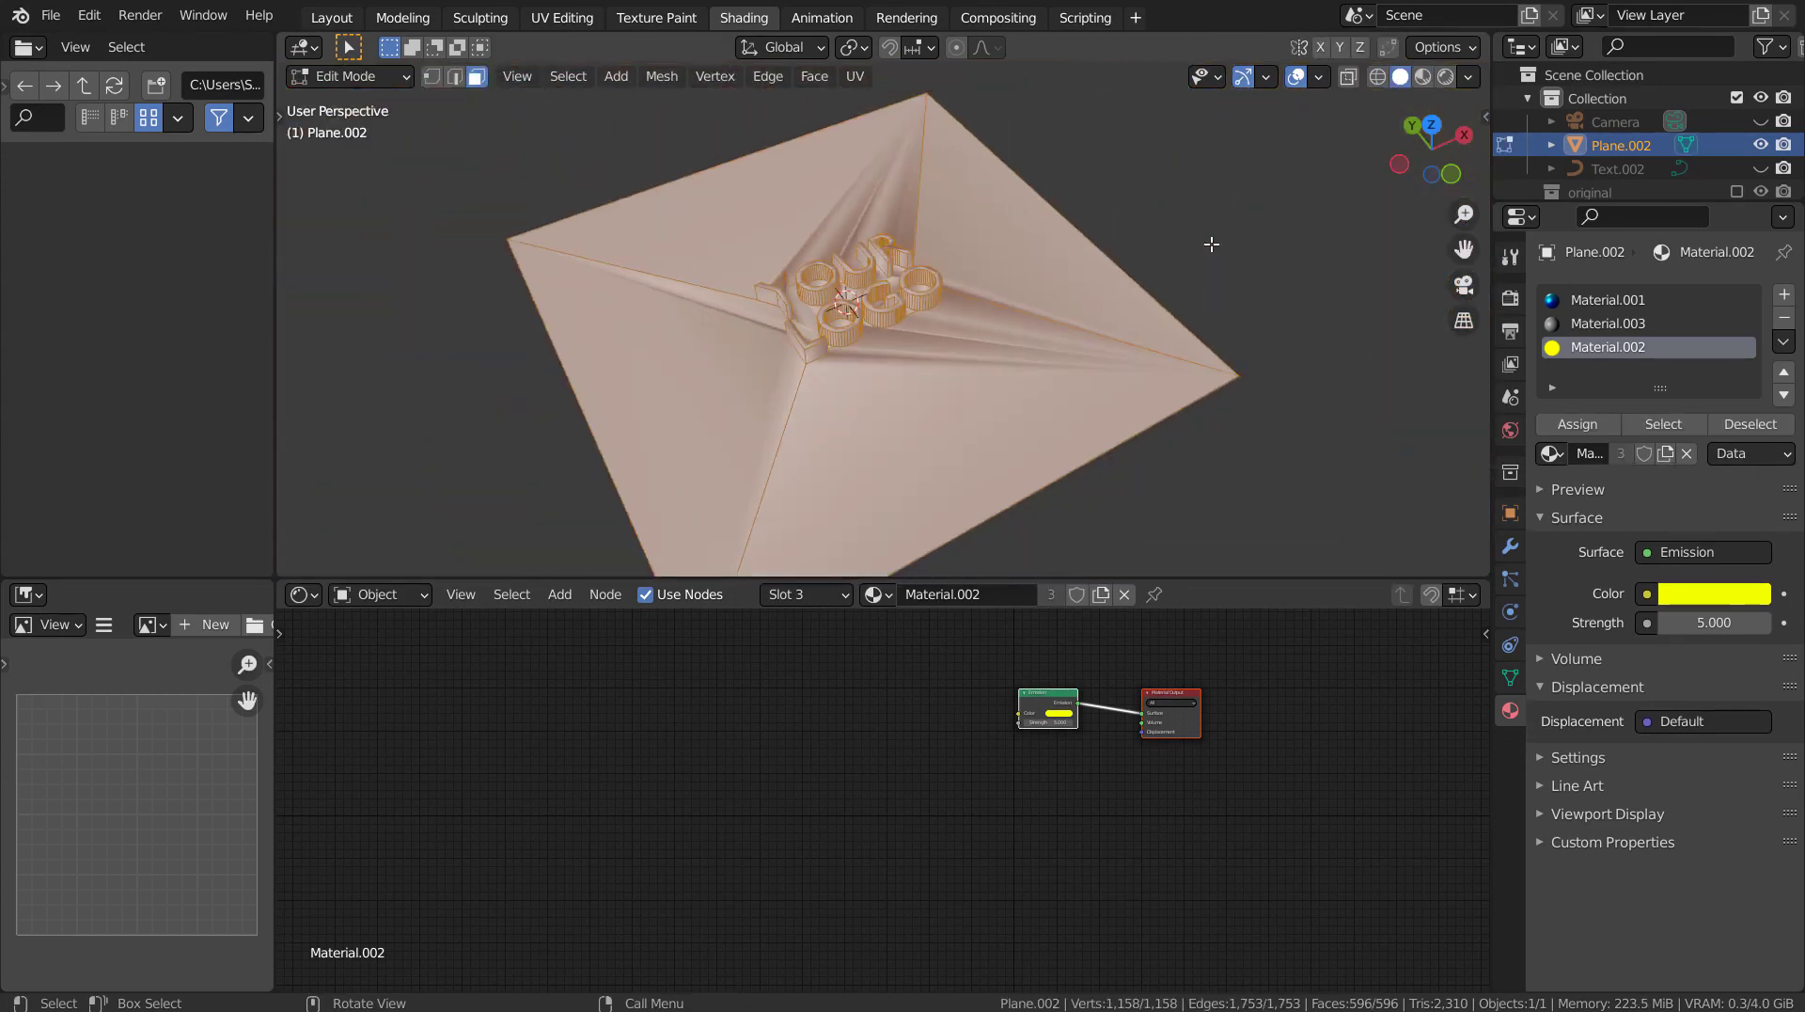
pyautogui.moveTo(1213, 244)
pyautogui.mouseDown(button='middle')
pyautogui.moveTo(1216, 227)
pyautogui.moveTo(1097, 268)
pyautogui.moveTo(1175, 301)
pyautogui.mouseUp(button='middle')
pyautogui.scroll(4, 1097, 268)
pyautogui.scroll(3, 1097, 268)
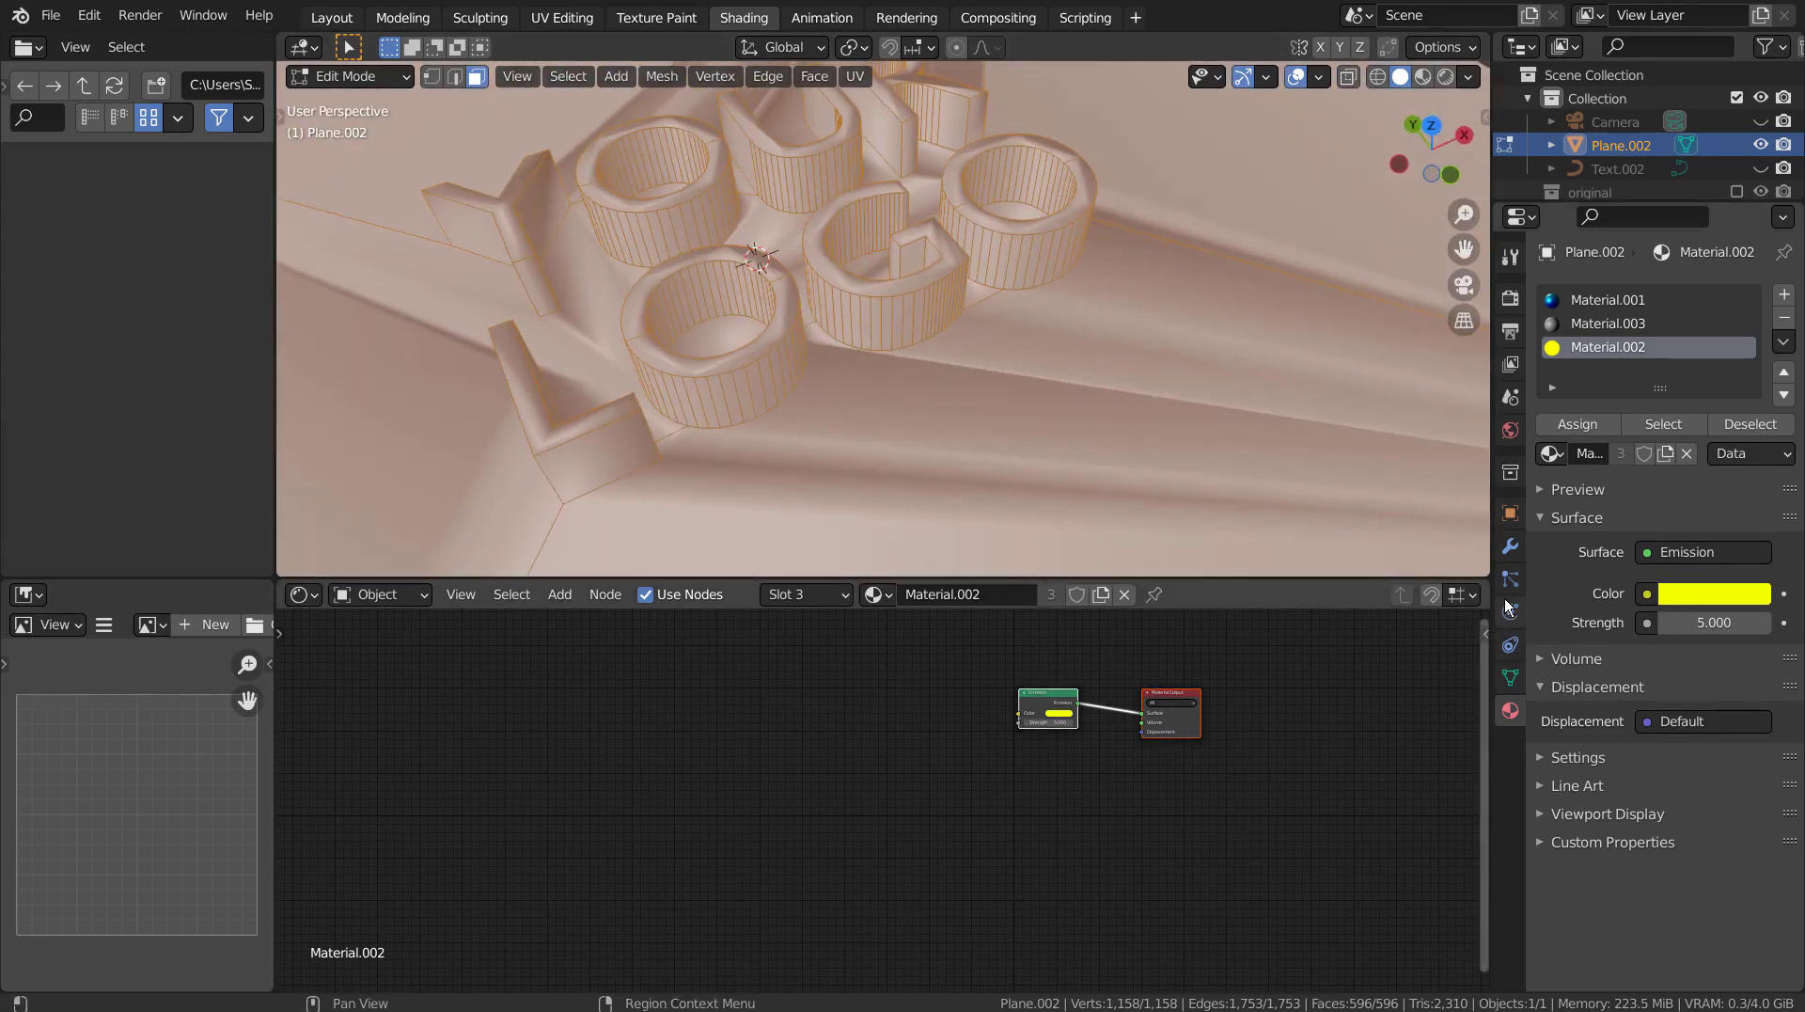
# - Enable Auto Smooth at 30° in the mesh Normals settings and return to Object Mode
pyautogui.click(1512, 678)
pyautogui.click(1540, 696)
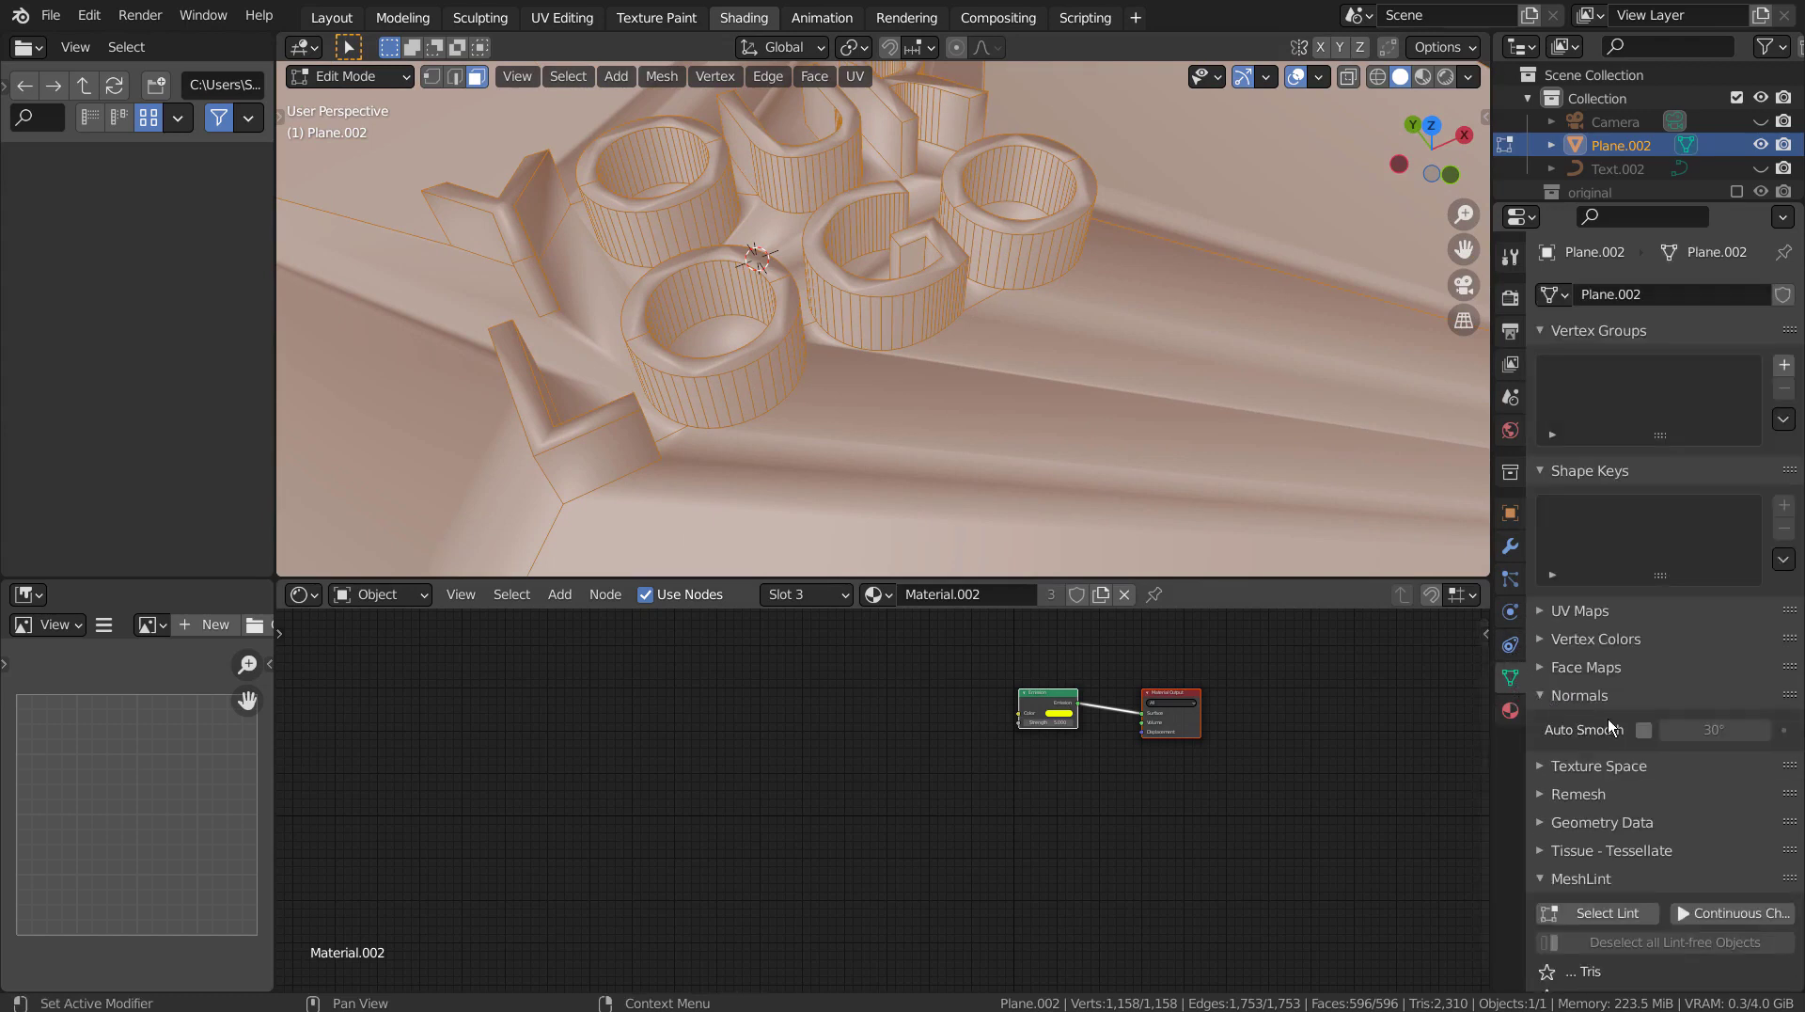
pyautogui.click(1644, 730)
pyautogui.press('Tab')
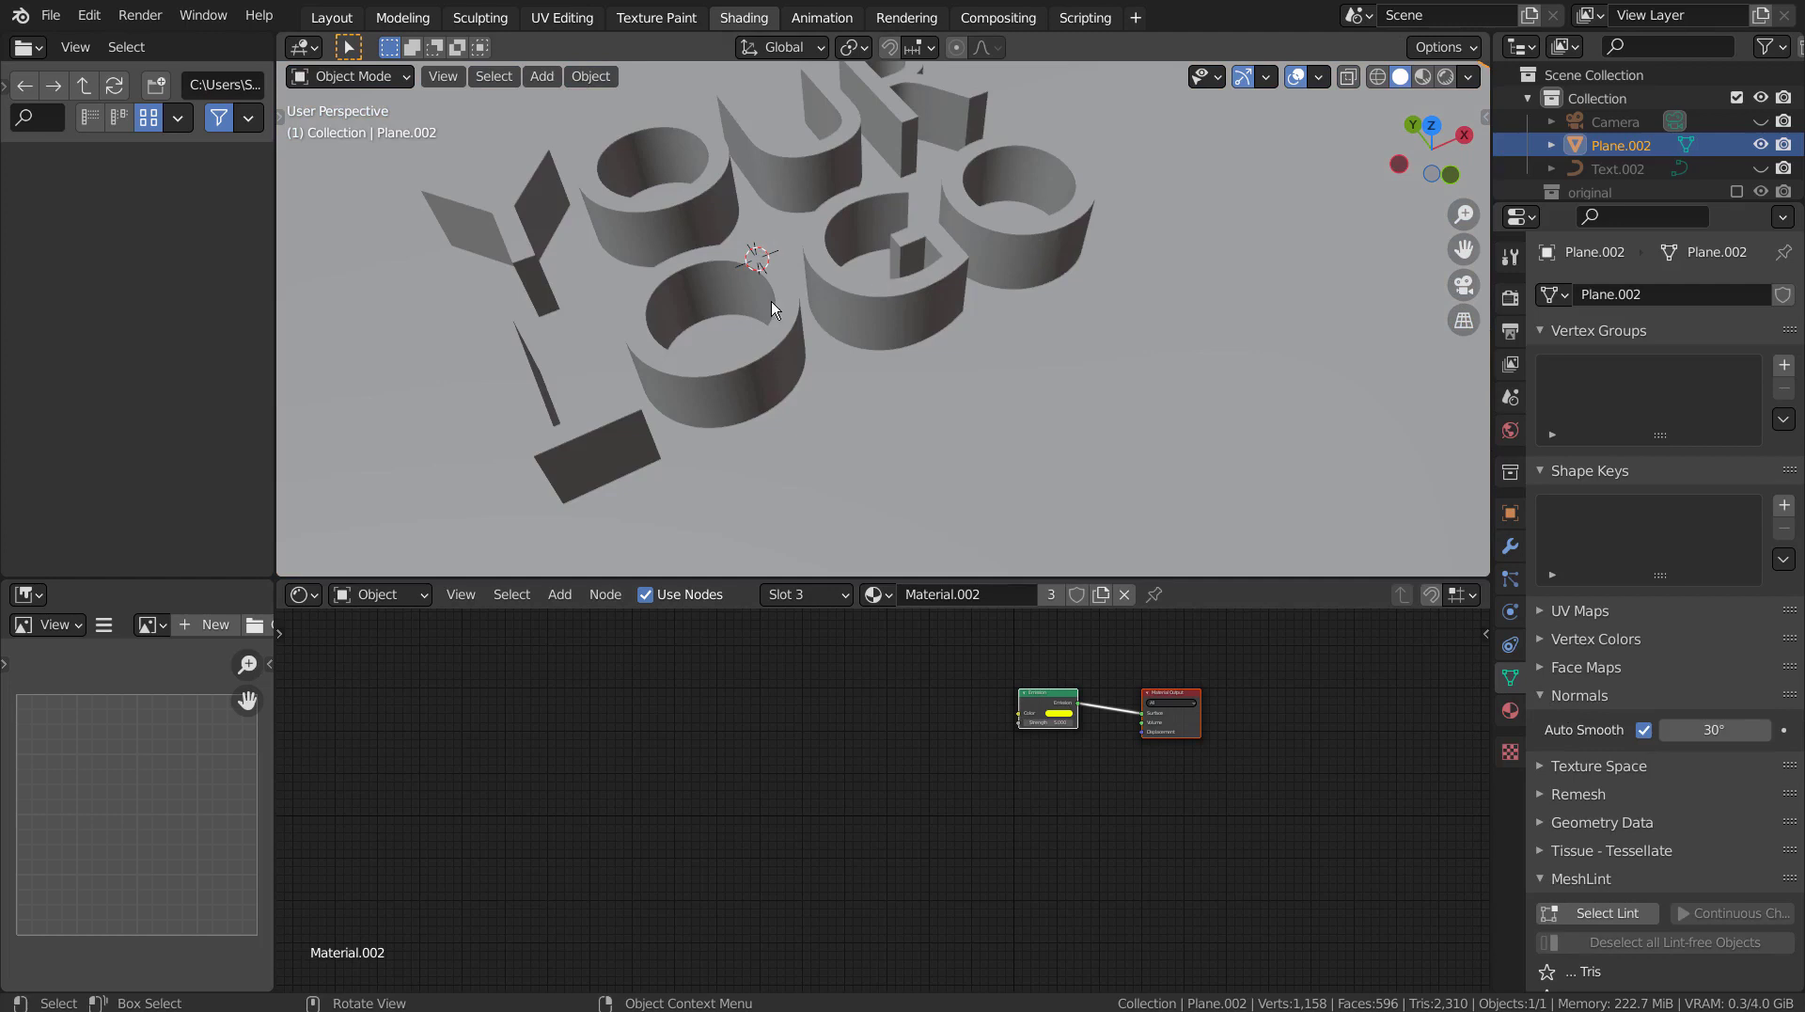
pyautogui.scroll(-5, 771, 301)
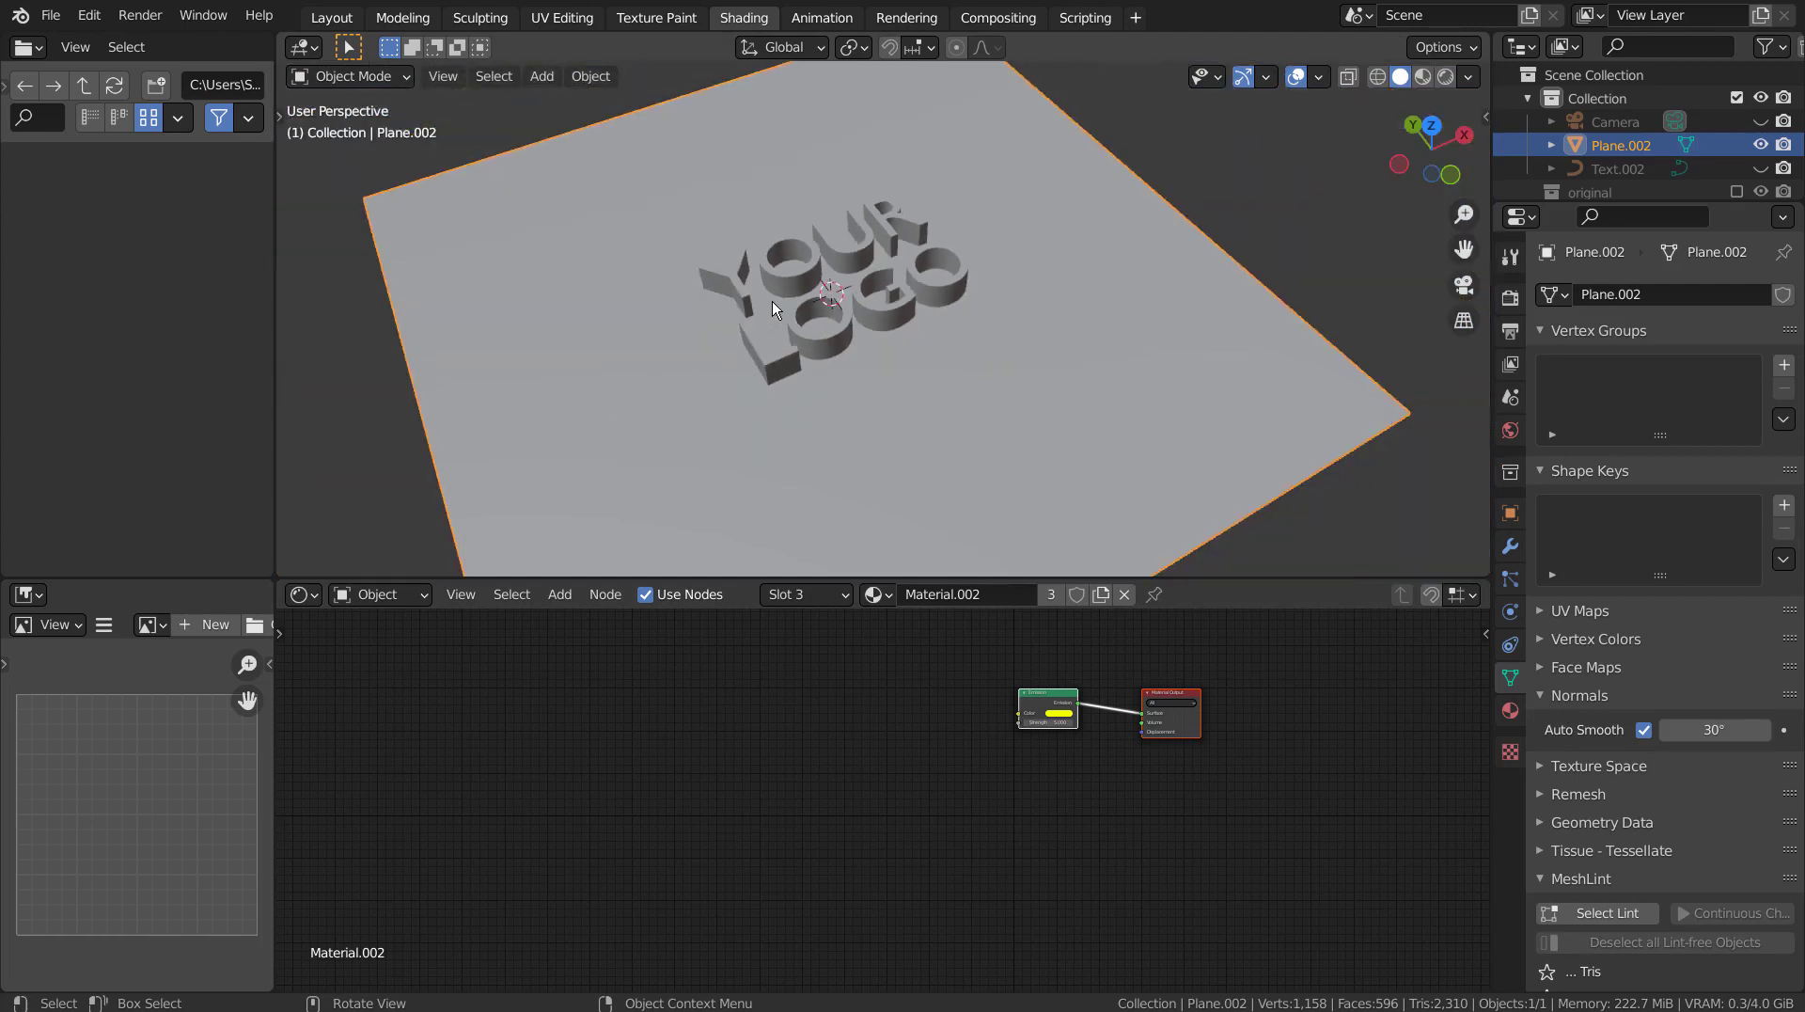
# - Check the Nishita Sky Texture world lighting at 0.3 strength, then render the scene with F12
pyautogui.click(1507, 440)
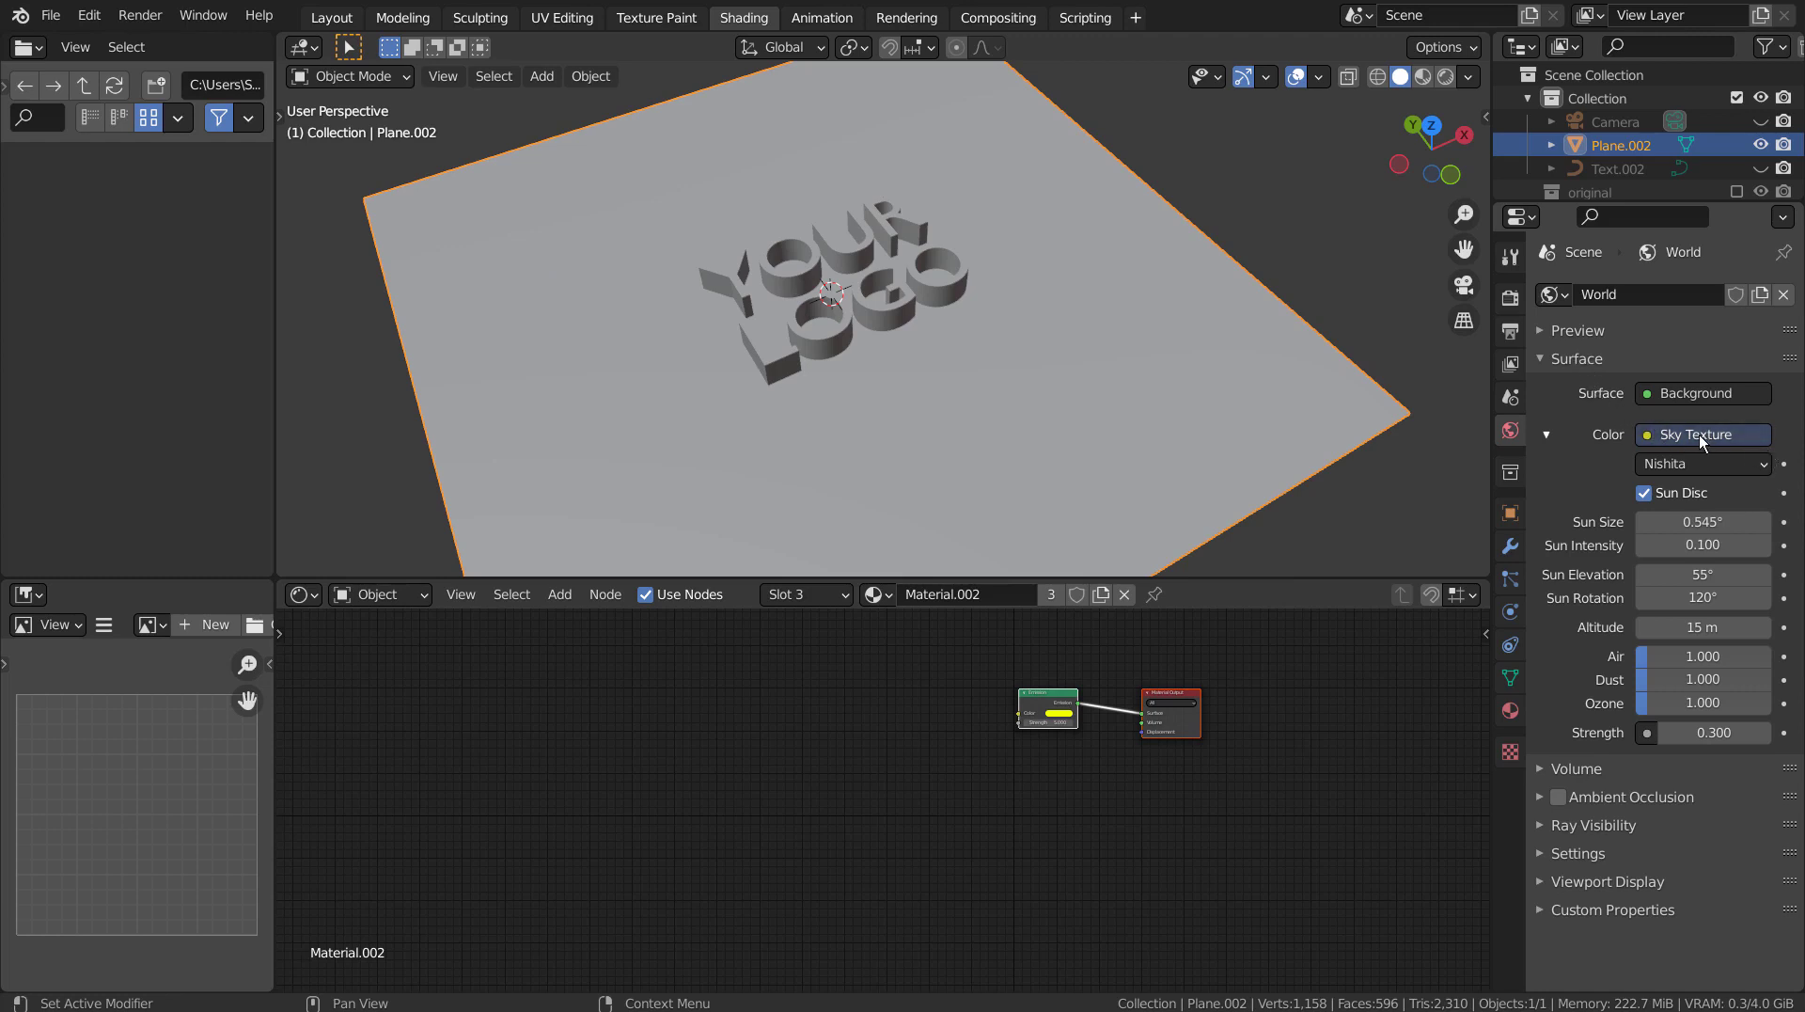
pyautogui.hotkey('ctrl', 'space')
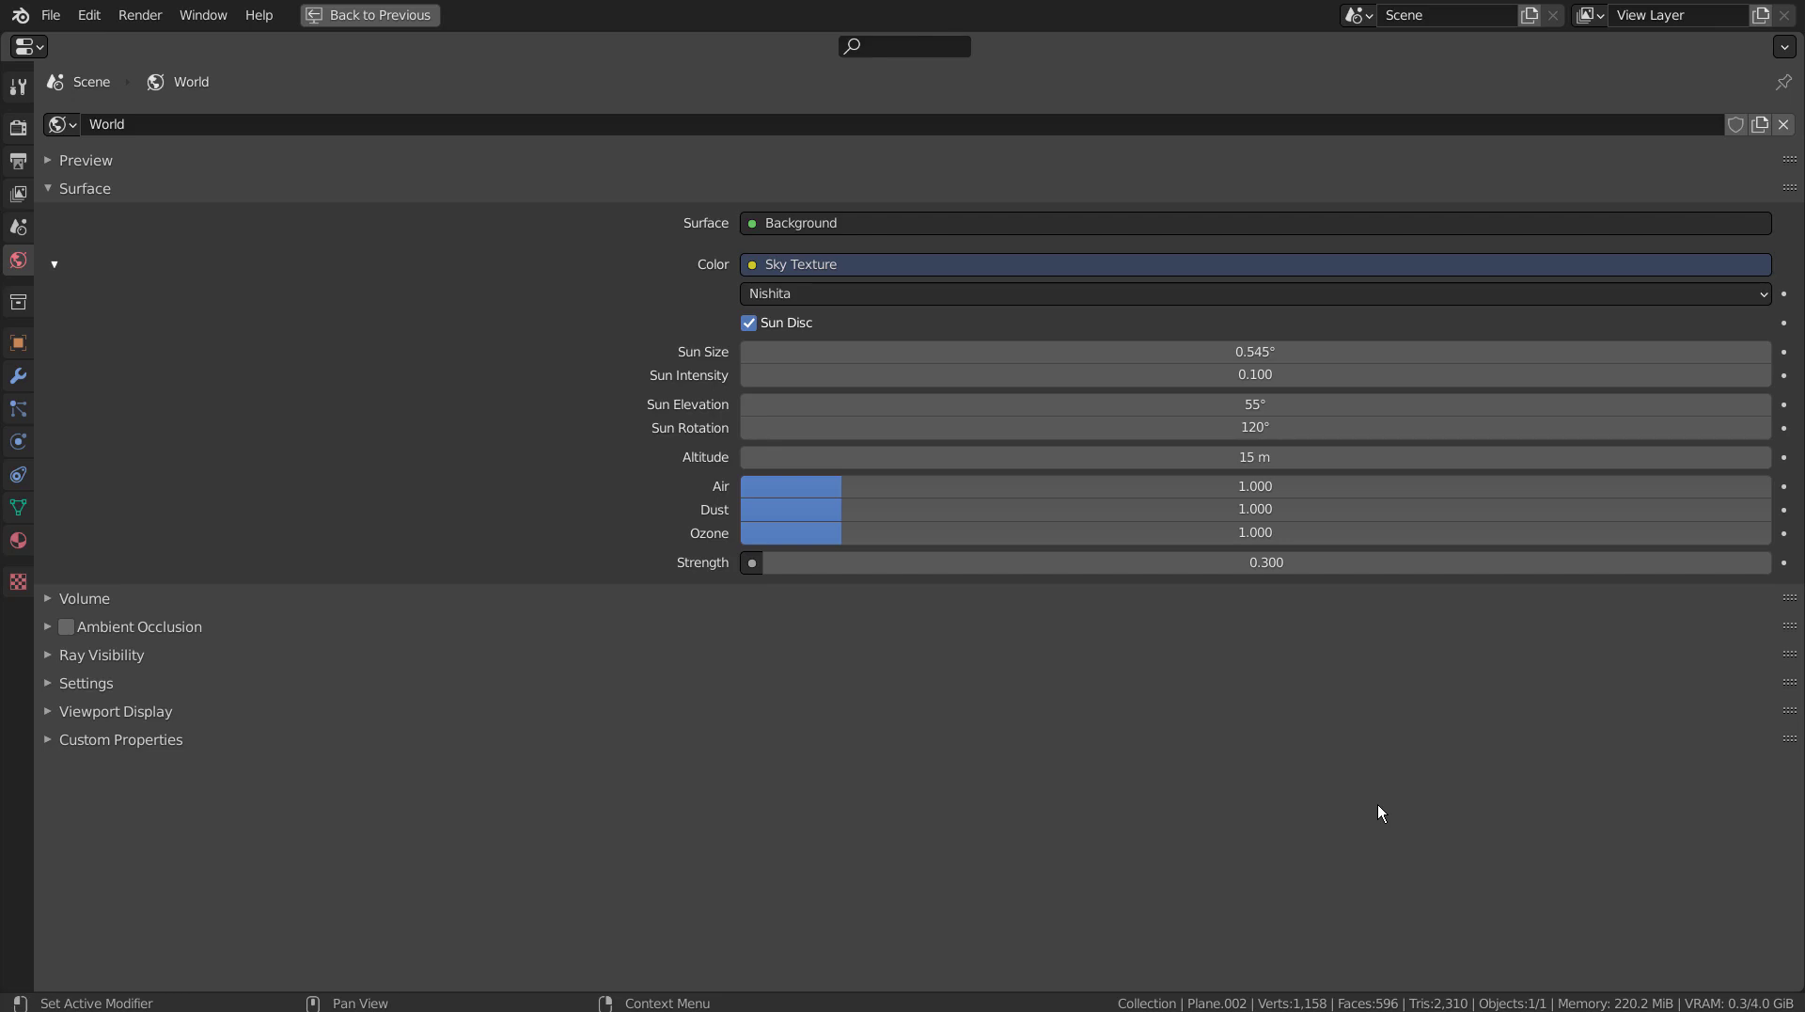
pyautogui.hotkey('ctrl', 'space')
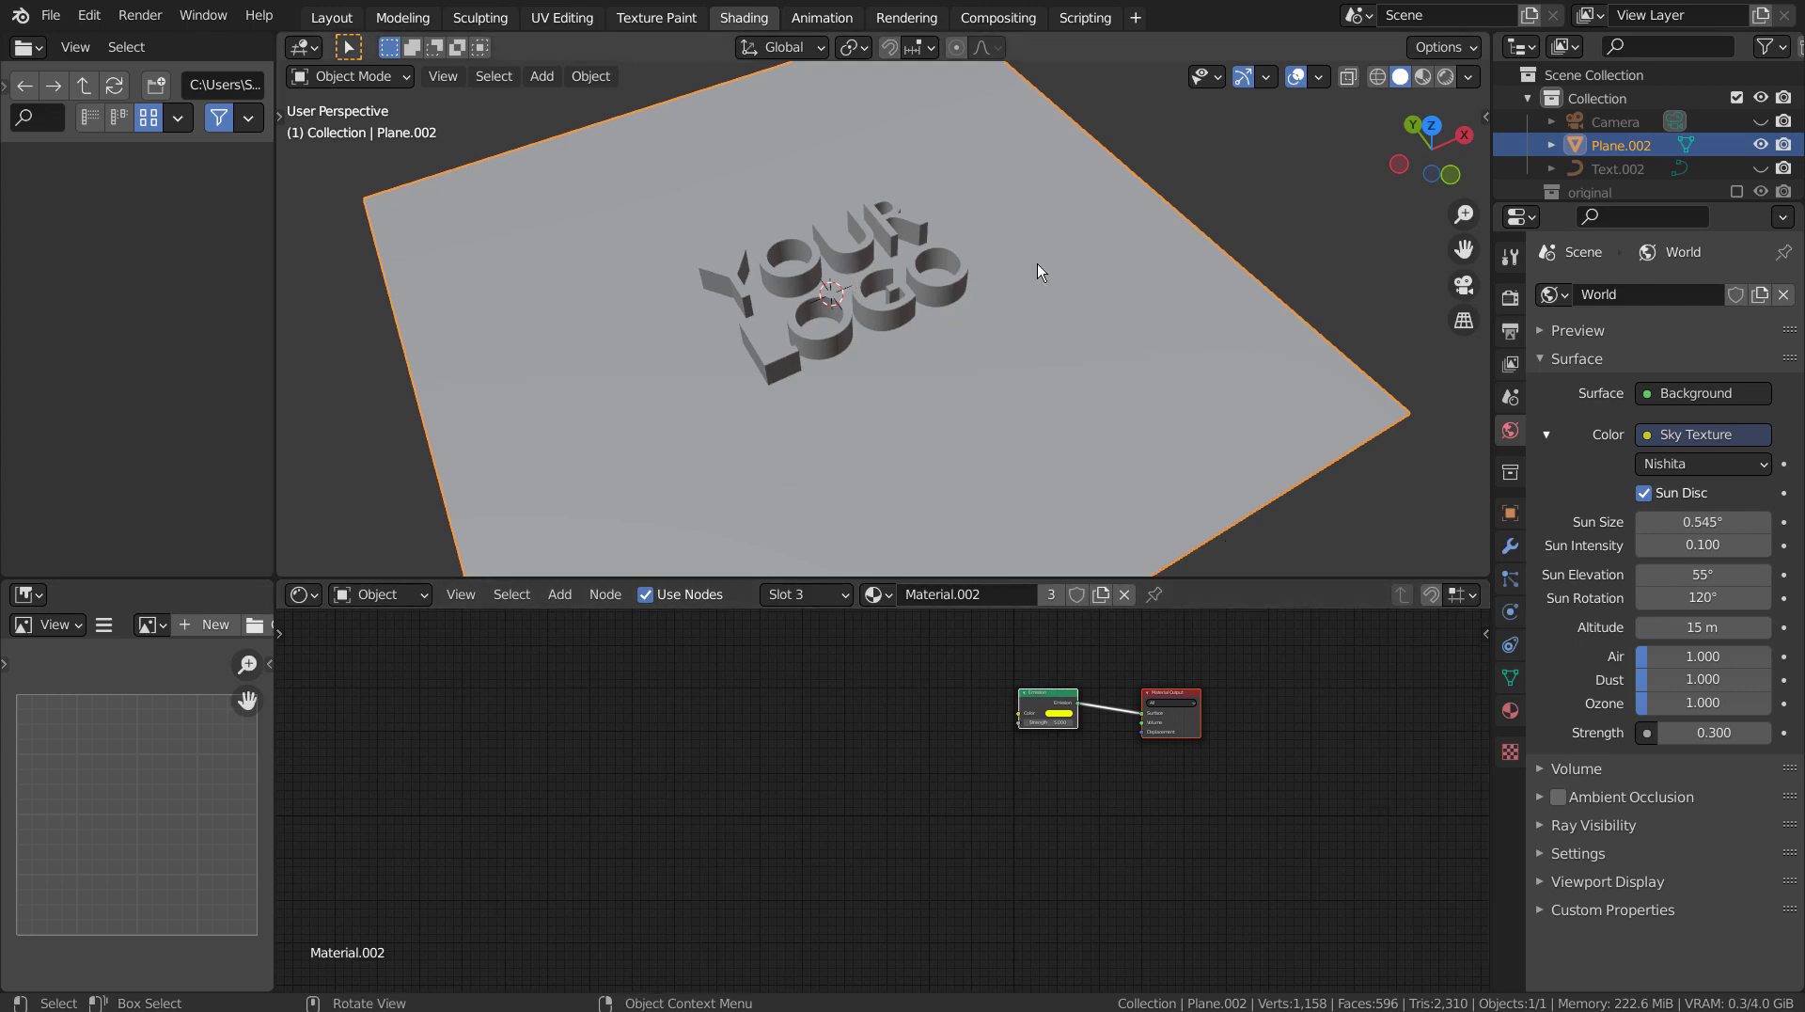
pyautogui.press('F12')
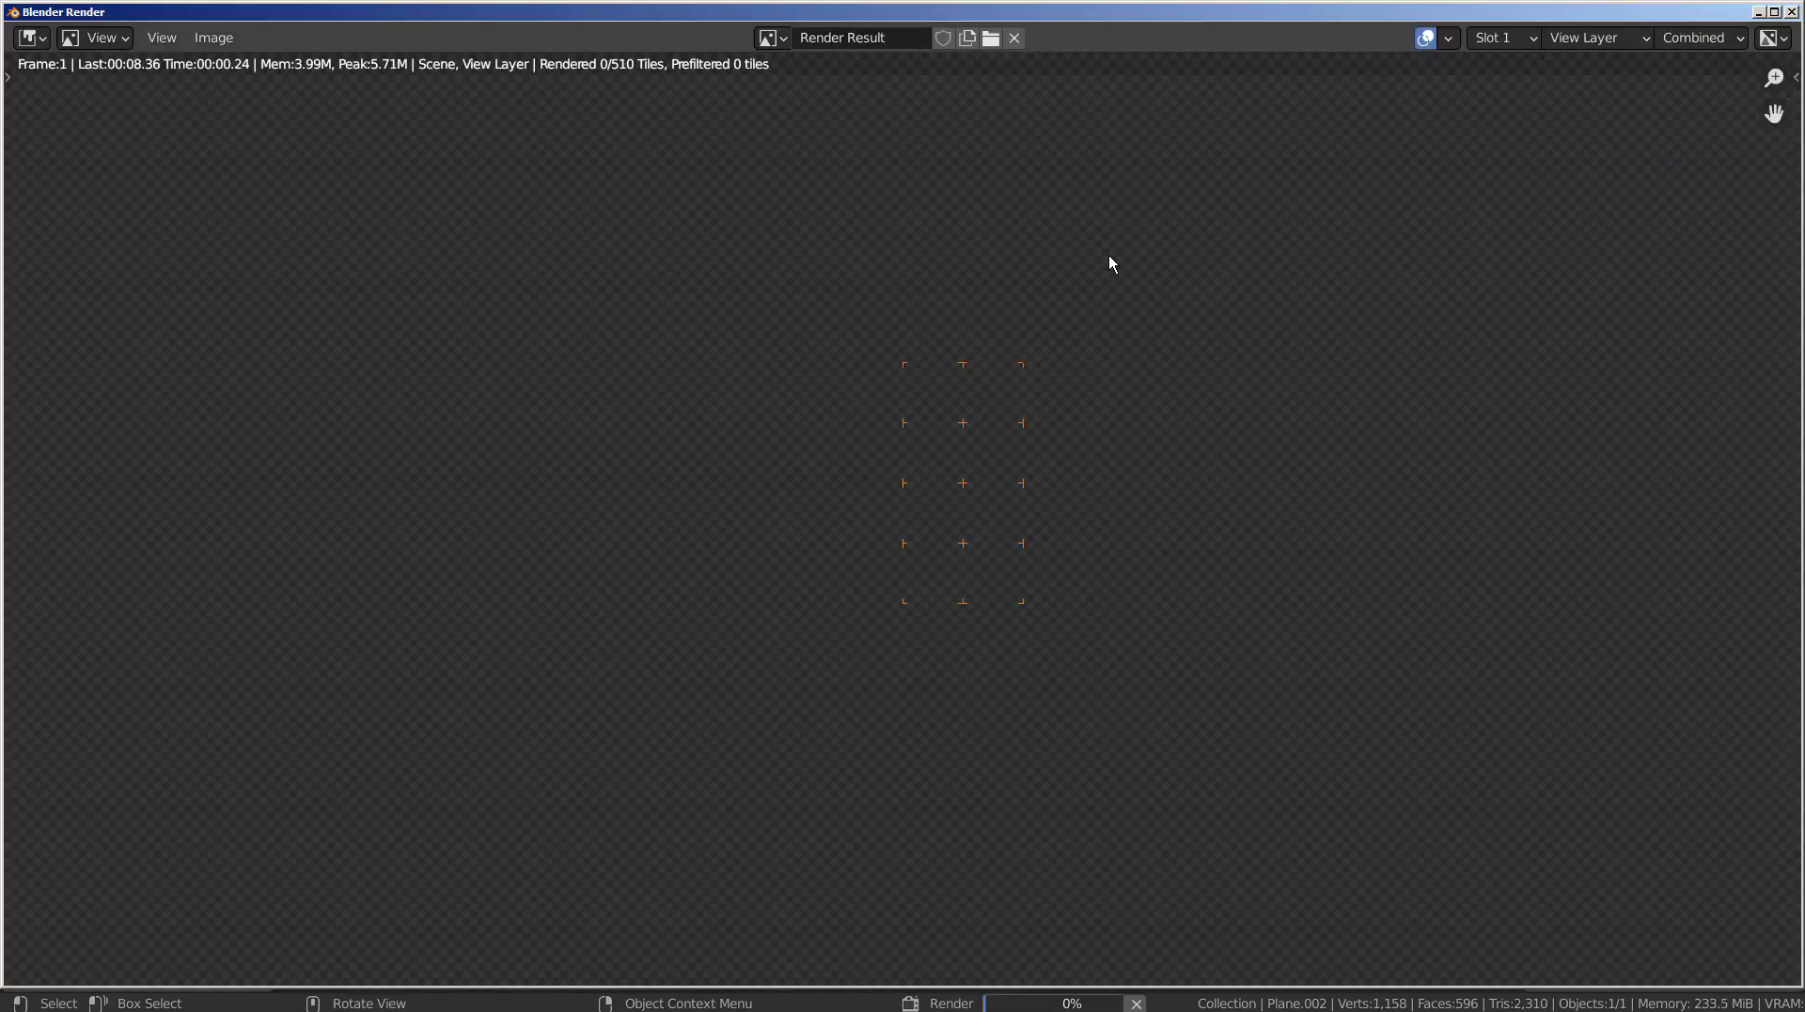